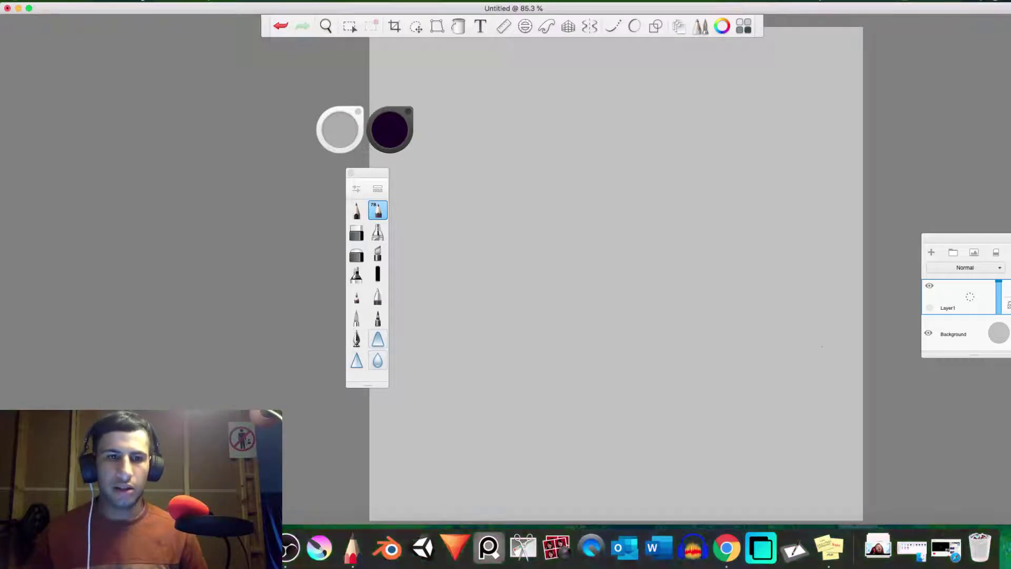
# - Switch to Safari and open the saved Google timer search page
pyautogui.press('super+Tab')
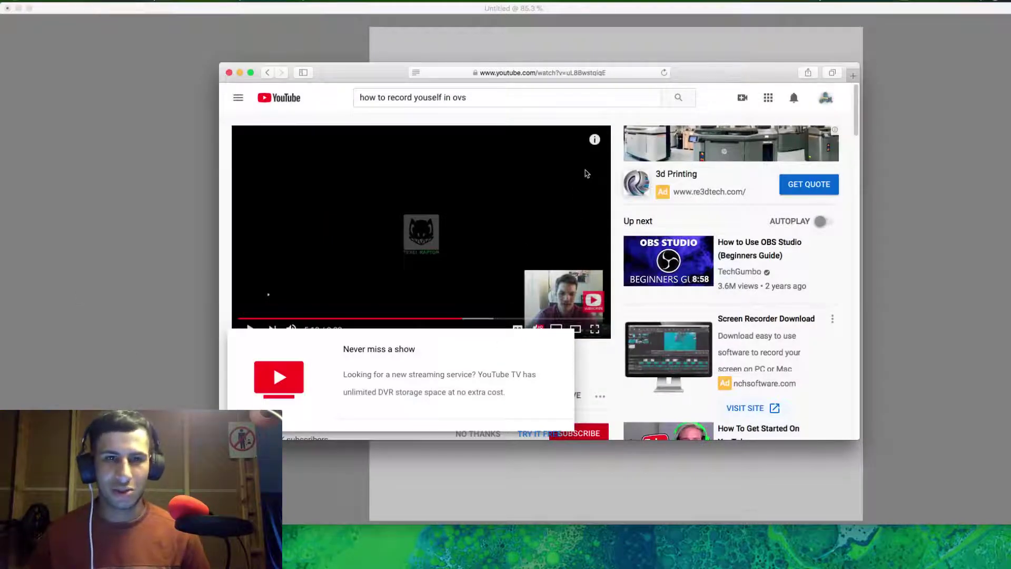
pyautogui.click(599, 74)
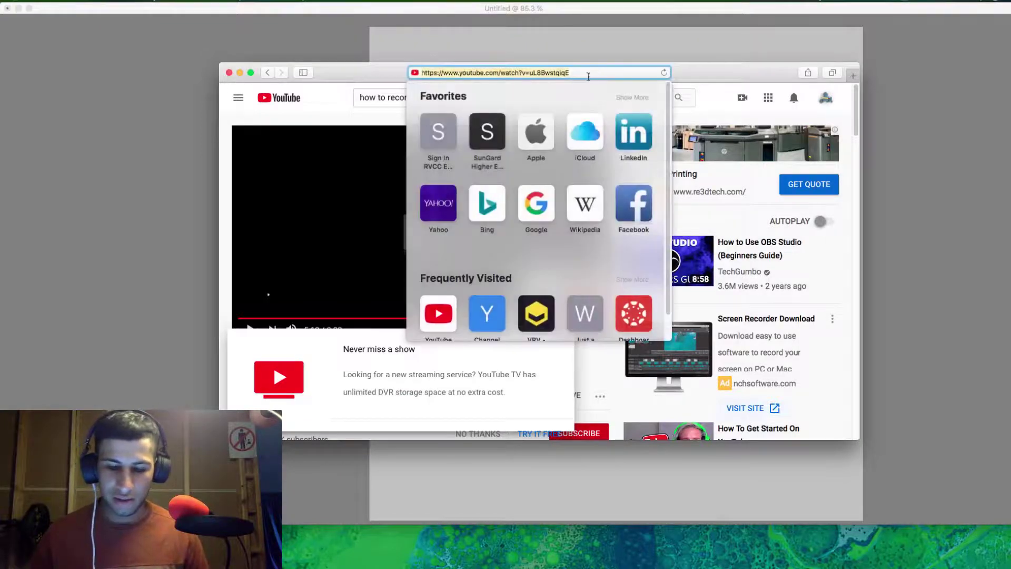
pyautogui.click(338, 111)
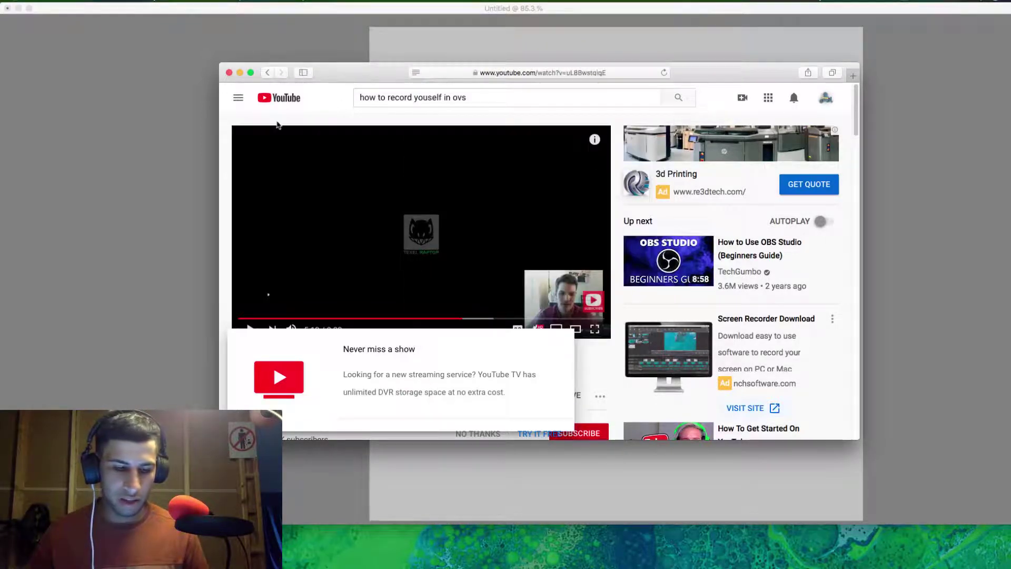
pyautogui.click(304, 73)
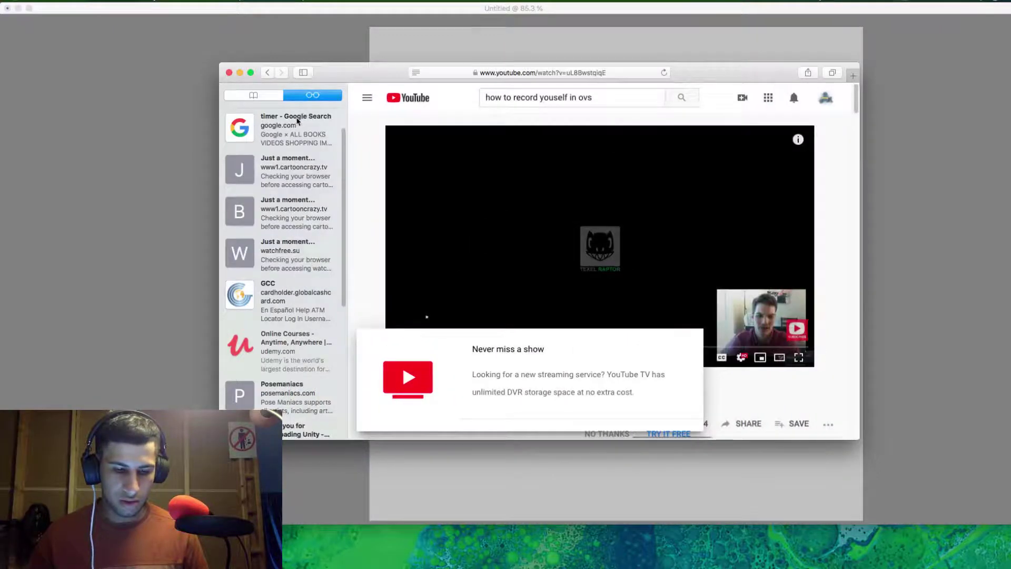
pyautogui.click(297, 124)
pyautogui.click(304, 72)
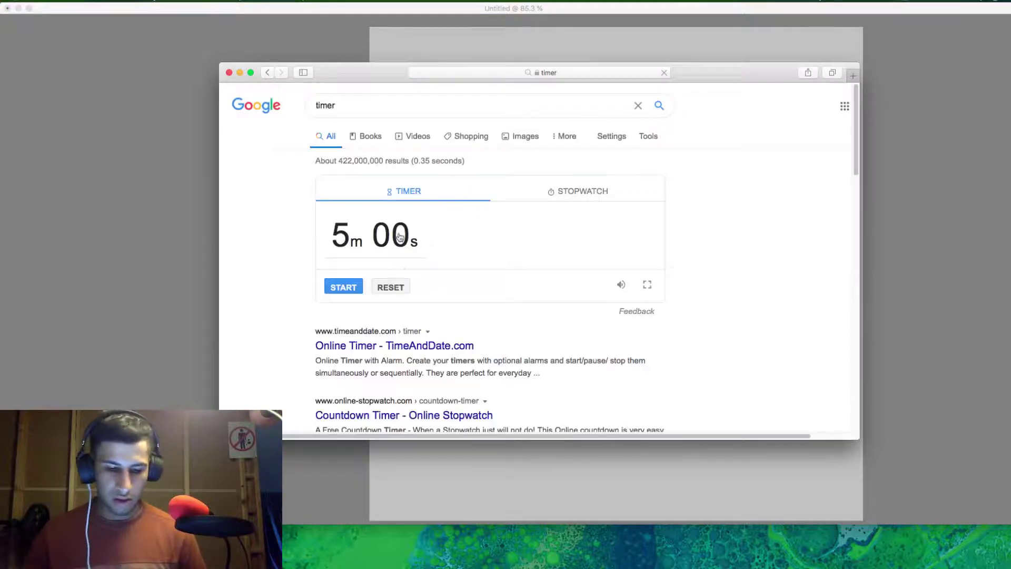
# - Start a 15-minute countdown on the Google timer and return to SketchBook
pyautogui.click(409, 260)
pyautogui.write('1')
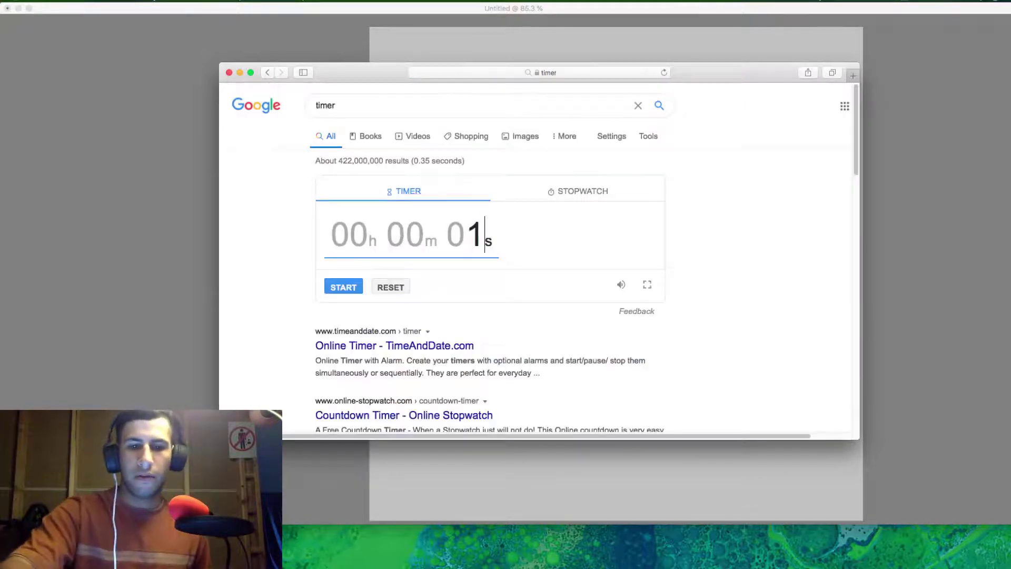
pyautogui.write('5m 00')
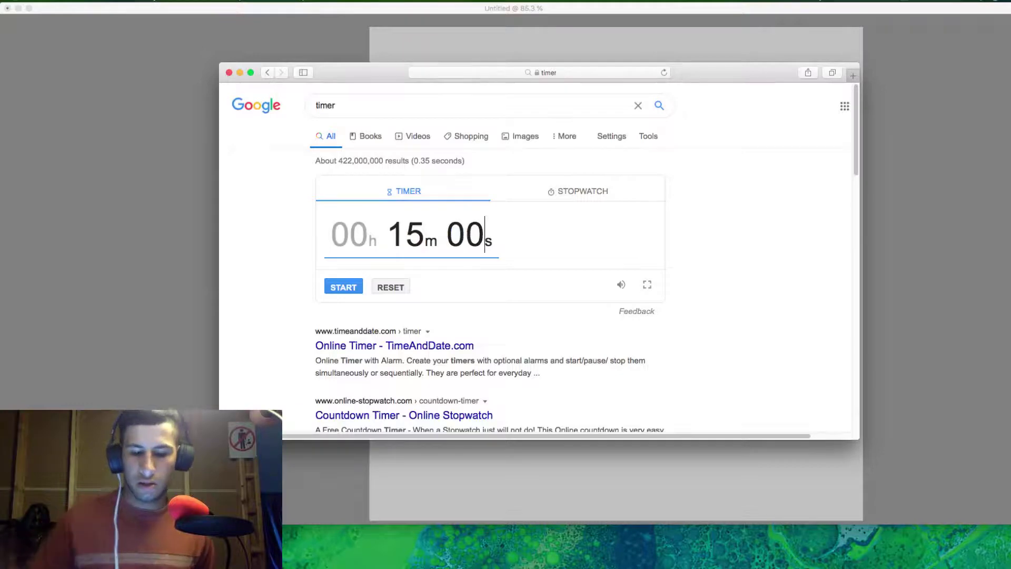
pyautogui.click(338, 289)
pyautogui.click(180, 308)
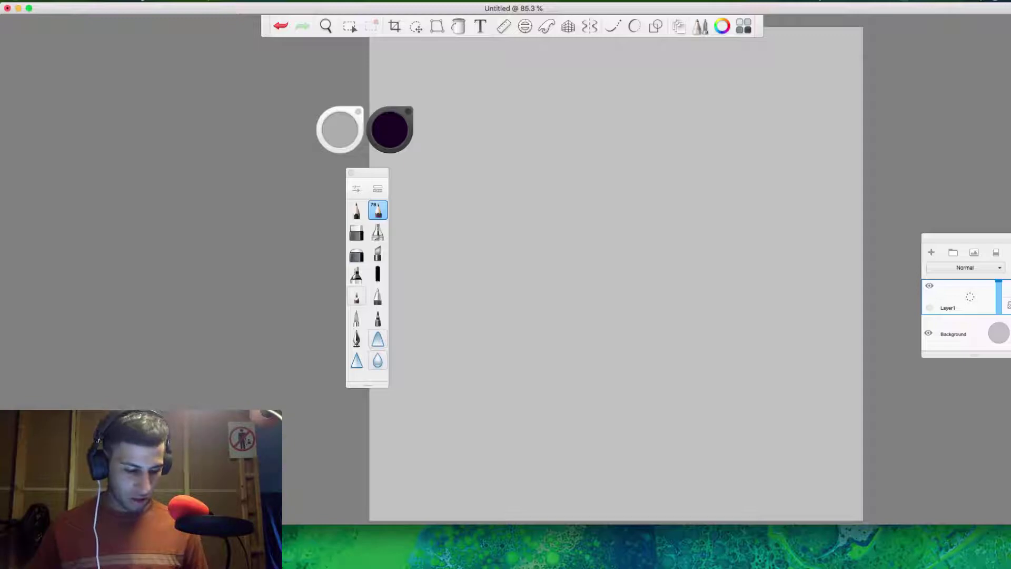
# - Check the running countdown in Safari and return to the SketchBook canvas
pyautogui.moveTo(123, 567)
pyautogui.click(122, 548)
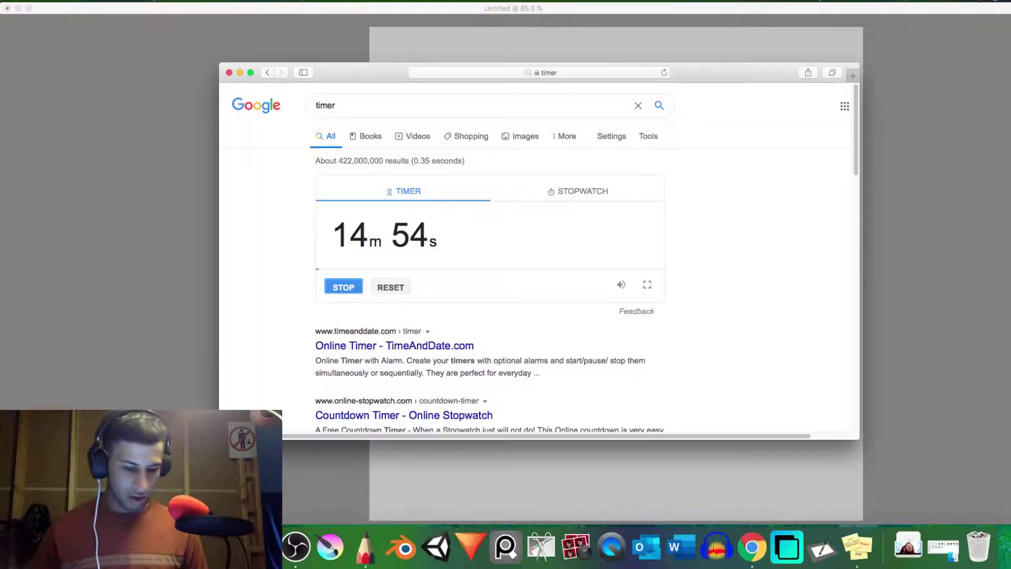
pyautogui.click(140, 311)
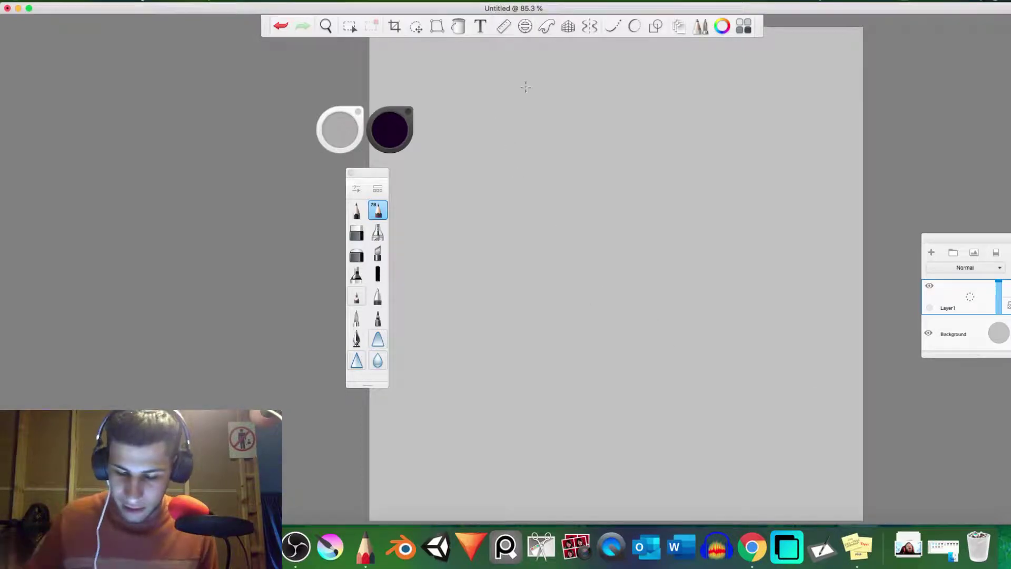
# - Sketch a tilted oval head outline in the upper part of the canvas with the pencil brush
pyautogui.scroll(2, 521, 121)
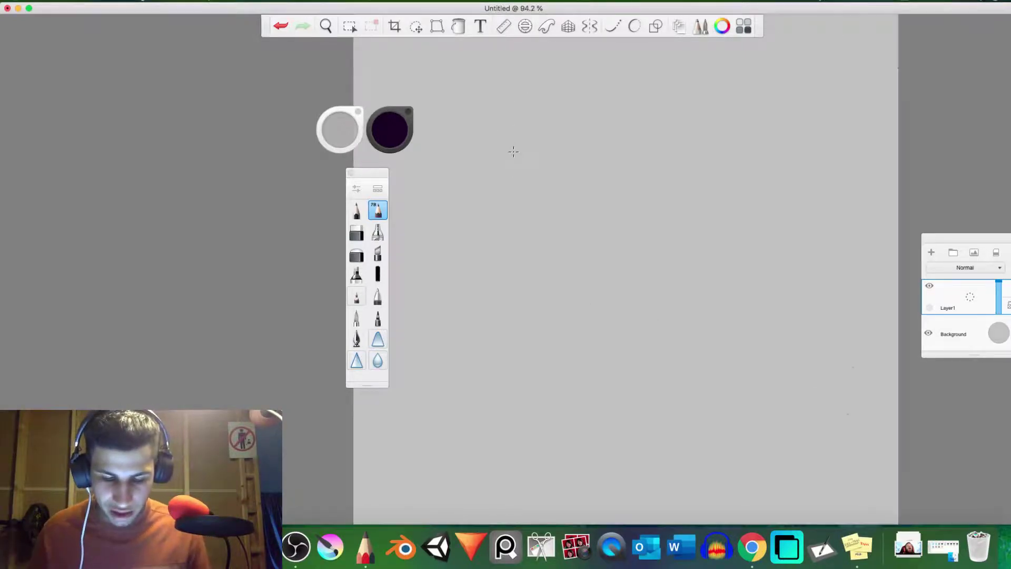
pyautogui.moveTo(483, 162); pyautogui.dragTo(543, 71)
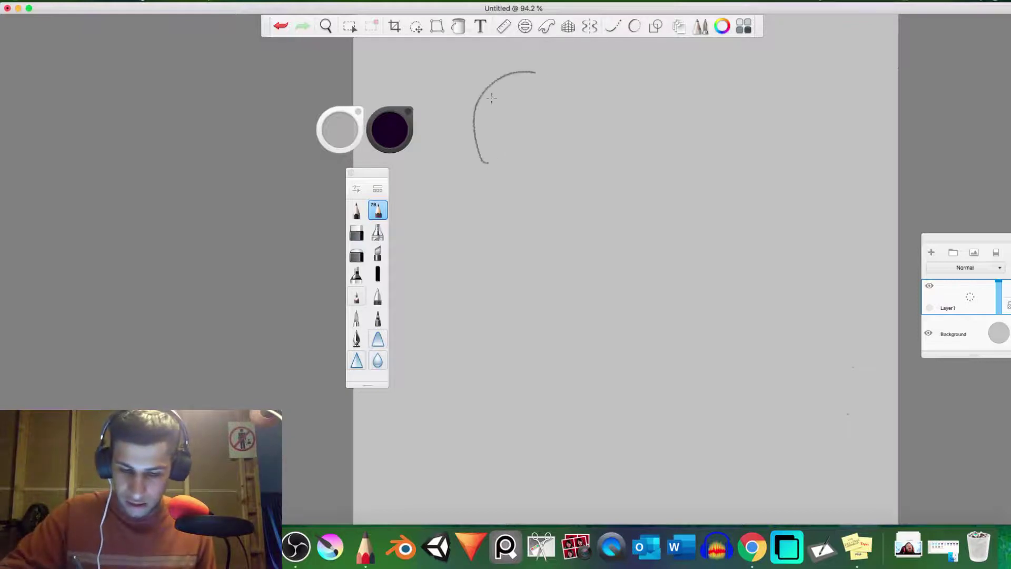
pyautogui.moveTo(475, 108)
pyautogui.mouseDown()
pyautogui.moveTo(515, 218)
pyautogui.moveTo(550, 251)
pyautogui.moveTo(596, 238)
pyautogui.mouseUp()
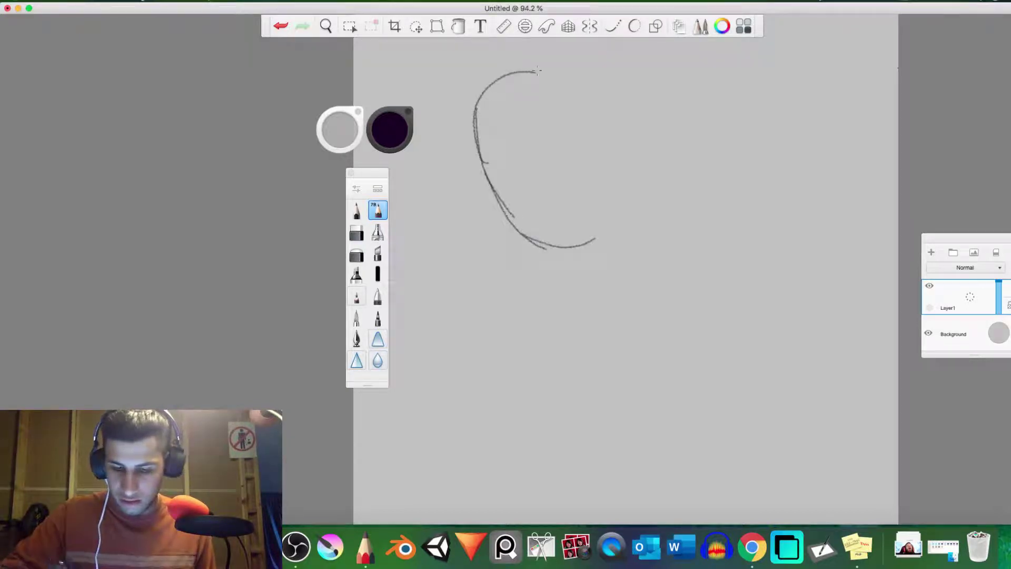
pyautogui.moveTo(536, 71); pyautogui.dragTo(595, 105)
pyautogui.moveTo(561, 74)
pyautogui.mouseDown()
pyautogui.moveTo(585, 90)
pyautogui.moveTo(612, 210)
pyautogui.mouseUp()
pyautogui.moveTo(607, 153)
pyautogui.mouseDown()
pyautogui.moveTo(603, 213)
pyautogui.moveTo(556, 245)
pyautogui.mouseUp()
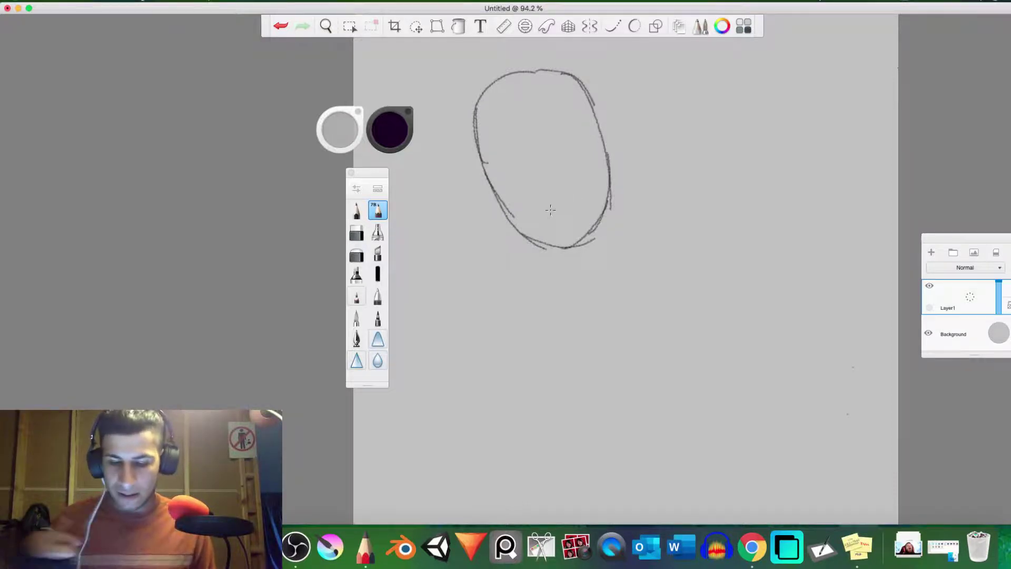
# - Sketch the mouth pulled to one side and a nose with two bridge lines and a base inside the head
pyautogui.moveTo(573, 213)
pyautogui.mouseDown()
pyautogui.moveTo(597, 207)
pyautogui.moveTo(591, 188)
pyautogui.moveTo(601, 201)
pyautogui.moveTo(554, 216)
pyautogui.moveTo(585, 181)
pyautogui.moveTo(566, 175)
pyautogui.moveTo(550, 188)
pyautogui.moveTo(560, 177)
pyautogui.mouseUp()
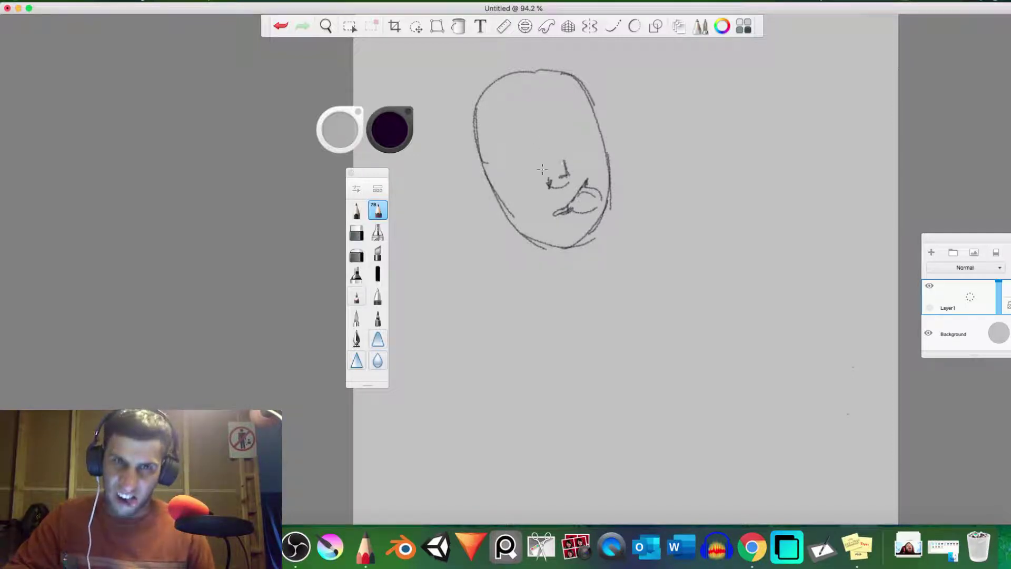
pyautogui.moveTo(550, 181); pyautogui.dragTo(566, 182)
pyautogui.moveTo(539, 188)
pyautogui.mouseDown()
pyautogui.moveTo(573, 190)
pyautogui.moveTo(568, 168)
pyautogui.moveTo(531, 136)
pyautogui.moveTo(551, 181)
pyautogui.mouseUp()
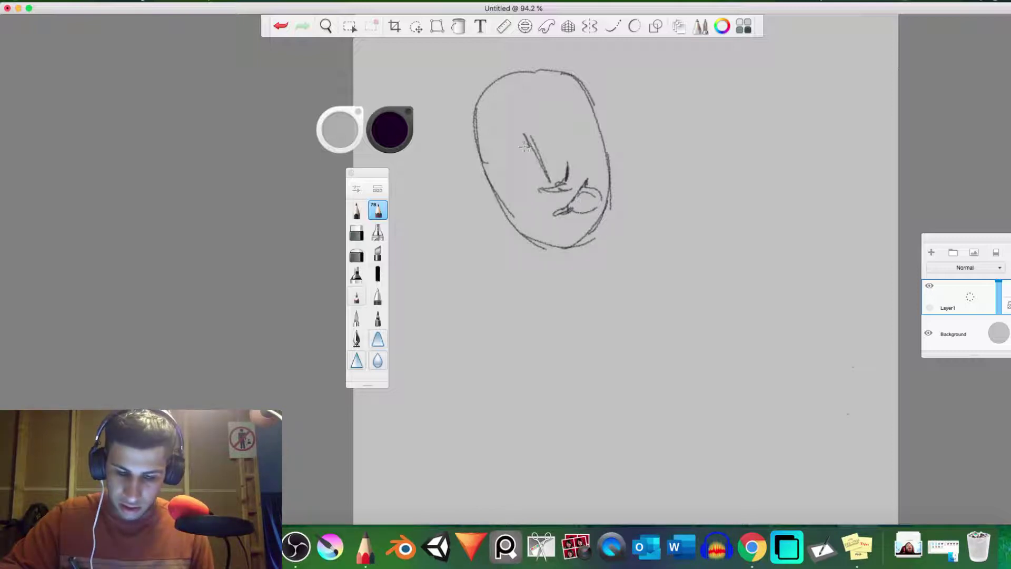
pyautogui.moveTo(524, 150)
pyautogui.mouseDown()
pyautogui.moveTo(553, 159)
pyautogui.moveTo(528, 122)
pyautogui.moveTo(565, 177)
pyautogui.mouseUp()
pyautogui.moveTo(526, 129)
pyautogui.mouseDown()
pyautogui.moveTo(538, 146)
pyautogui.moveTo(526, 118)
pyautogui.mouseUp()
pyautogui.press('e')
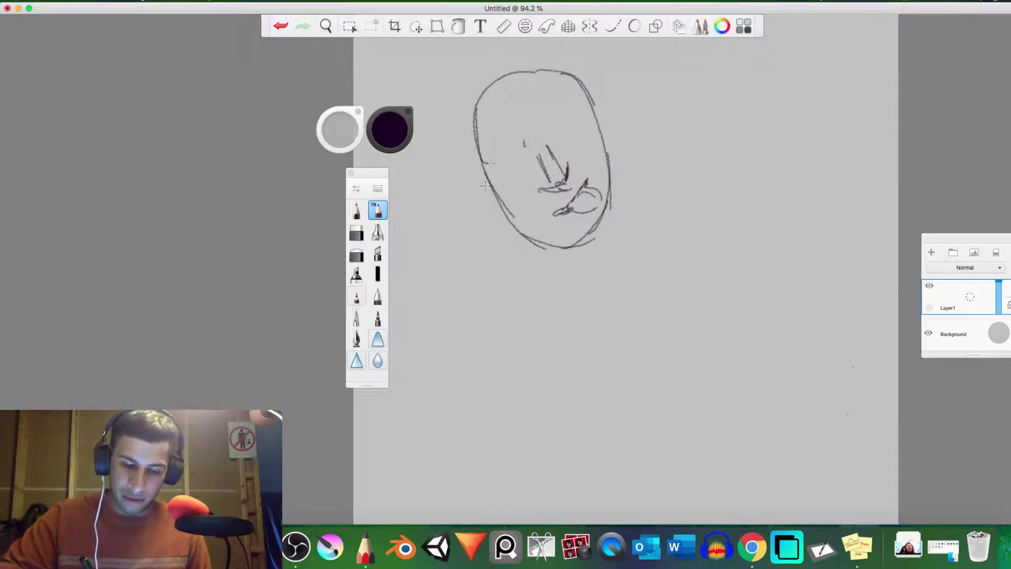
# - Draw an ear on each side of the head following its tilt
pyautogui.moveTo(481, 155)
pyautogui.mouseDown()
pyautogui.moveTo(496, 207)
pyautogui.moveTo(471, 170)
pyautogui.moveTo(510, 217)
pyautogui.mouseUp()
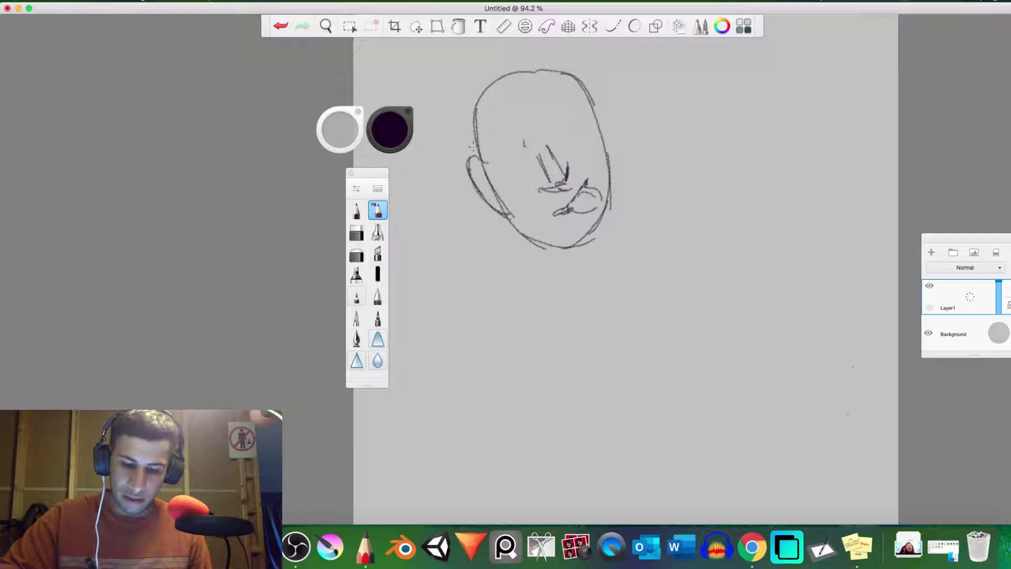
pyautogui.moveTo(591, 126)
pyautogui.mouseDown()
pyautogui.moveTo(598, 104)
pyautogui.moveTo(611, 158)
pyautogui.mouseUp()
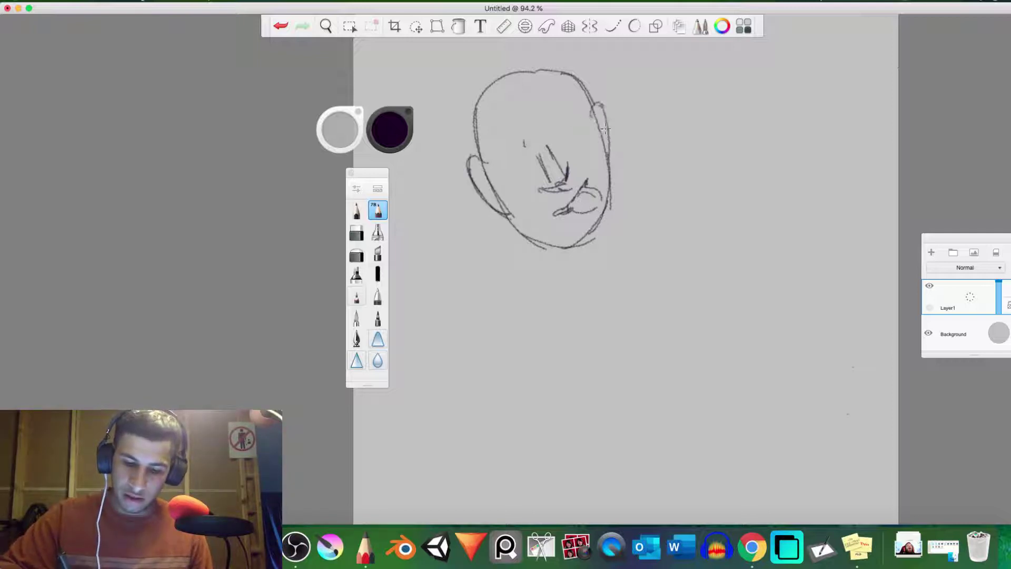
pyautogui.moveTo(606, 105)
pyautogui.mouseDown()
pyautogui.moveTo(612, 174)
pyautogui.moveTo(590, 111)
pyautogui.moveTo(607, 103)
pyautogui.moveTo(611, 171)
pyautogui.mouseUp()
pyautogui.moveTo(606, 114); pyautogui.dragTo(610, 155)
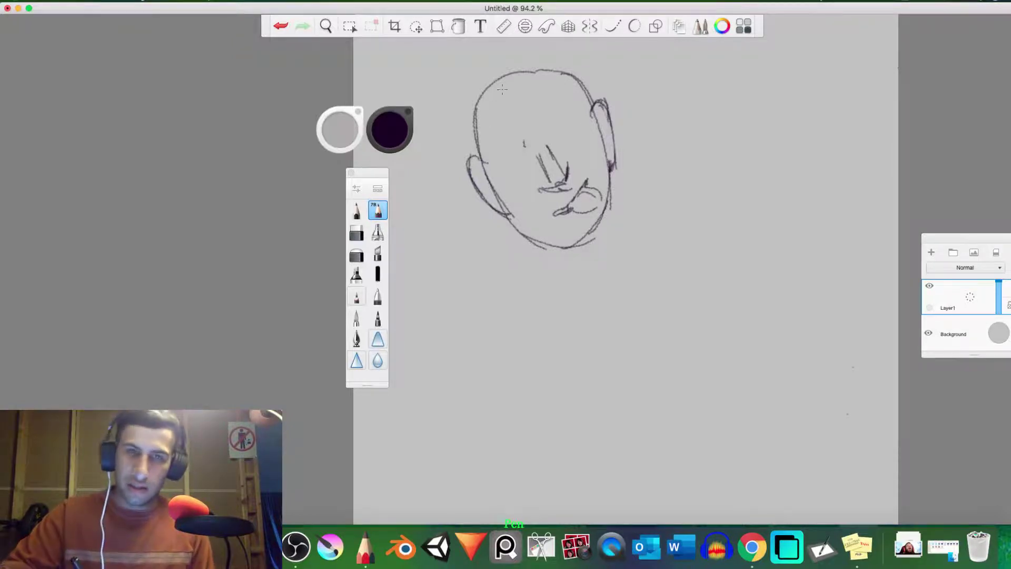
# - Draw a slanted hairline across the forehead with sideburns running down to both ears
pyautogui.moveTo(488, 127)
pyautogui.mouseDown()
pyautogui.moveTo(566, 79)
pyautogui.moveTo(543, 96)
pyautogui.moveTo(562, 87)
pyautogui.mouseUp()
pyautogui.moveTo(563, 87)
pyautogui.mouseDown()
pyautogui.moveTo(508, 112)
pyautogui.moveTo(488, 137)
pyautogui.moveTo(486, 125)
pyautogui.moveTo(488, 181)
pyautogui.mouseUp()
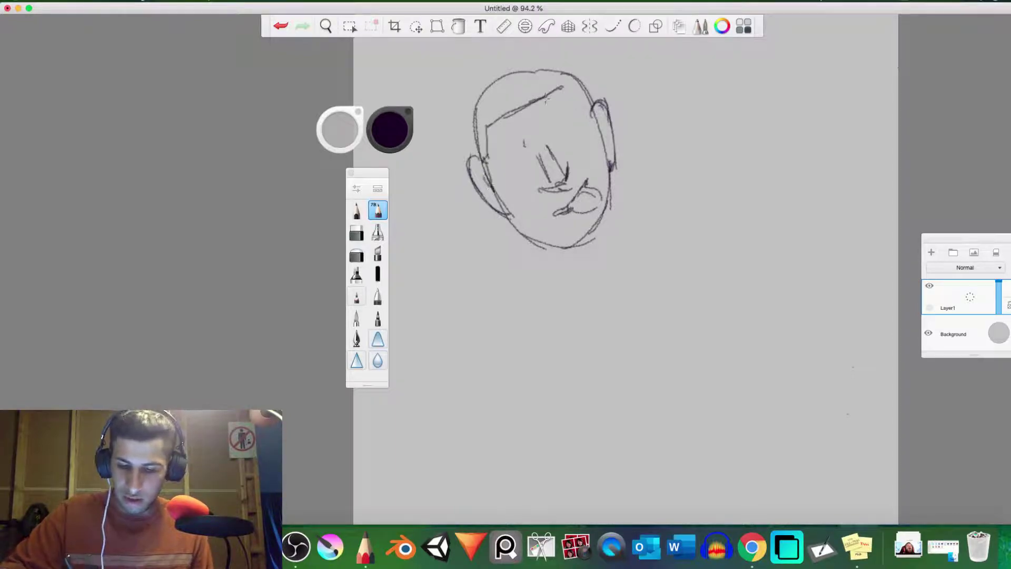
pyautogui.moveTo(546, 99)
pyautogui.mouseDown()
pyautogui.moveTo(564, 86)
pyautogui.moveTo(585, 127)
pyautogui.moveTo(594, 113)
pyautogui.moveTo(601, 142)
pyautogui.mouseUp()
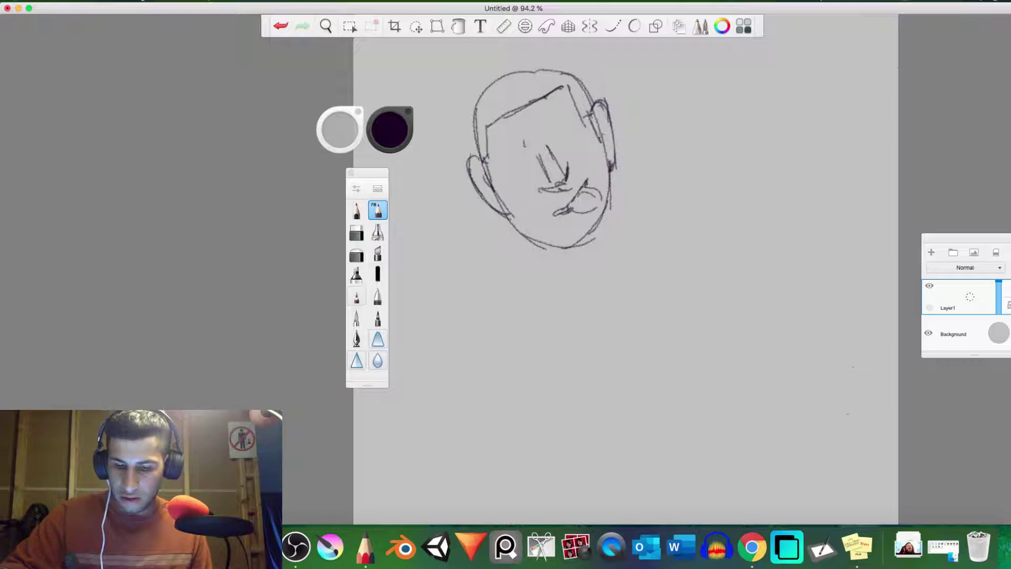
pyautogui.moveTo(591, 99); pyautogui.dragTo(604, 136)
# - Build up the short hair's outer contour with overlapping strokes and fill the hair with hatching
pyautogui.moveTo(495, 85)
pyautogui.mouseDown()
pyautogui.moveTo(478, 160)
pyautogui.moveTo(503, 67)
pyautogui.mouseUp()
pyautogui.moveTo(468, 116); pyautogui.dragTo(548, 59)
pyautogui.moveTo(485, 87)
pyautogui.mouseDown()
pyautogui.moveTo(574, 66)
pyautogui.moveTo(595, 108)
pyautogui.mouseUp()
pyautogui.moveTo(530, 68); pyautogui.dragTo(585, 78)
pyautogui.moveTo(484, 80); pyautogui.dragTo(574, 66)
pyautogui.moveTo(485, 79); pyautogui.dragTo(568, 73)
pyautogui.moveTo(489, 72)
pyautogui.mouseDown()
pyautogui.moveTo(470, 116)
pyautogui.moveTo(544, 61)
pyautogui.moveTo(494, 75)
pyautogui.moveTo(566, 67)
pyautogui.moveTo(542, 52)
pyautogui.moveTo(586, 117)
pyautogui.mouseUp()
pyautogui.moveTo(571, 64)
pyautogui.mouseDown()
pyautogui.moveTo(584, 116)
pyautogui.moveTo(578, 101)
pyautogui.mouseUp()
pyautogui.moveTo(559, 64)
pyautogui.mouseDown()
pyautogui.moveTo(565, 100)
pyautogui.moveTo(557, 97)
pyautogui.mouseUp()
pyautogui.moveTo(540, 63)
pyautogui.mouseDown()
pyautogui.moveTo(548, 100)
pyautogui.moveTo(536, 100)
pyautogui.mouseUp()
pyautogui.moveTo(528, 57); pyautogui.dragTo(510, 111)
pyautogui.moveTo(511, 72); pyautogui.dragTo(489, 125)
pyautogui.moveTo(493, 78); pyautogui.dragTo(470, 140)
pyautogui.moveTo(477, 107); pyautogui.dragTo(484, 158)
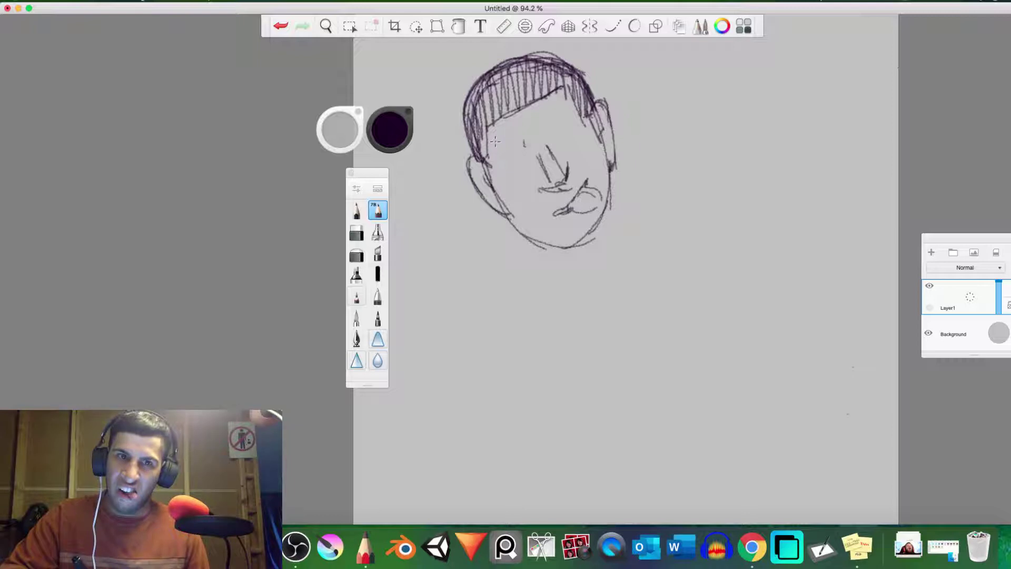
# - Draw both eyes with curved upper lids and dark pupils on either side of the nose
pyautogui.moveTo(525, 143); pyautogui.dragTo(506, 154)
pyautogui.moveTo(504, 167)
pyautogui.mouseDown()
pyautogui.moveTo(508, 154)
pyautogui.moveTo(505, 166)
pyautogui.mouseUp()
pyautogui.moveTo(557, 130); pyautogui.dragTo(570, 117)
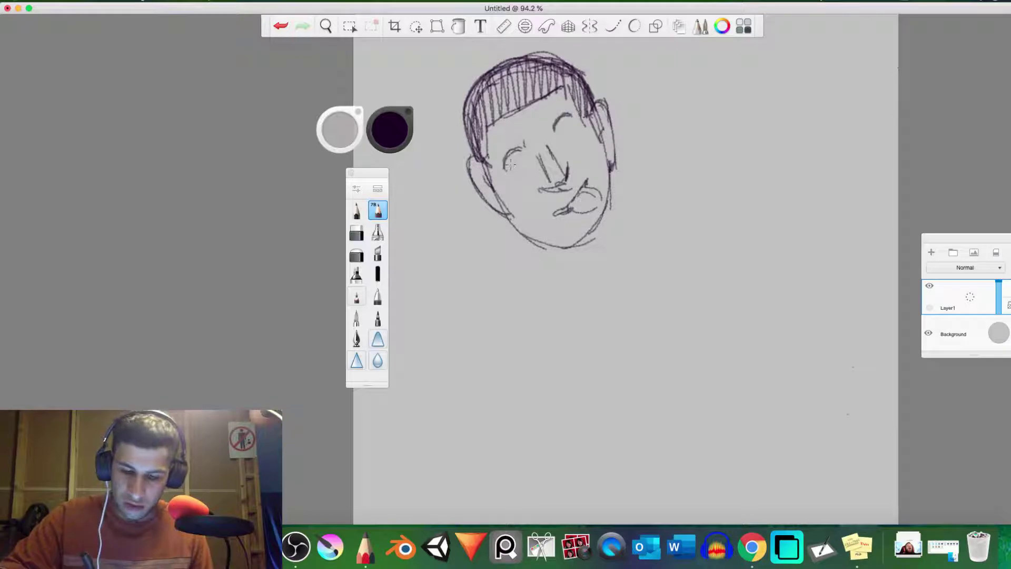
pyautogui.moveTo(505, 174)
pyautogui.mouseDown()
pyautogui.moveTo(524, 154)
pyautogui.moveTo(517, 172)
pyautogui.moveTo(525, 172)
pyautogui.moveTo(507, 176)
pyautogui.moveTo(522, 170)
pyautogui.moveTo(524, 143)
pyautogui.moveTo(563, 136)
pyautogui.mouseUp()
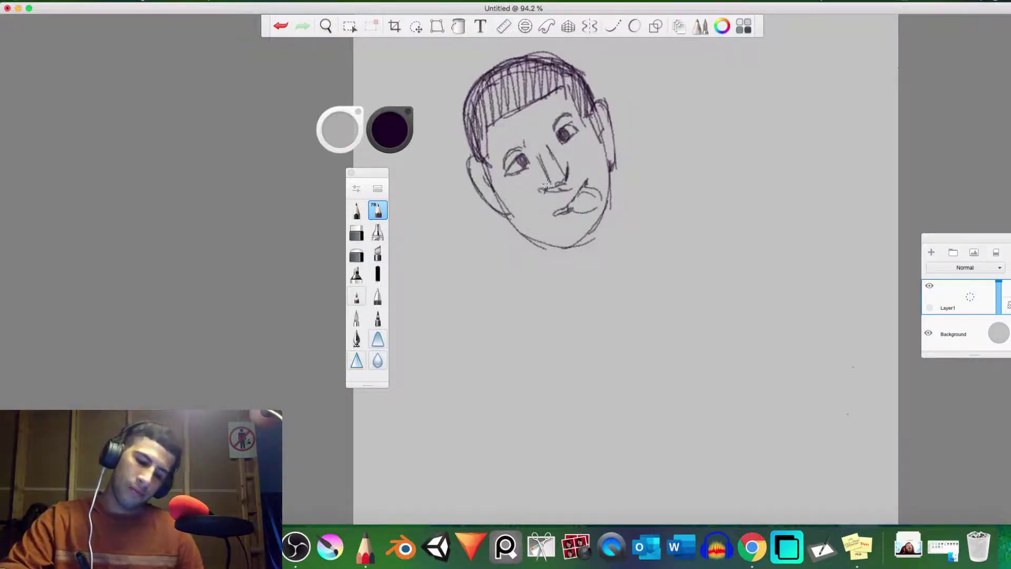
# - Refine the underside of the nose and draw the neck with a V-shaped neckline below the chin
pyautogui.moveTo(547, 186); pyautogui.dragTo(568, 176)
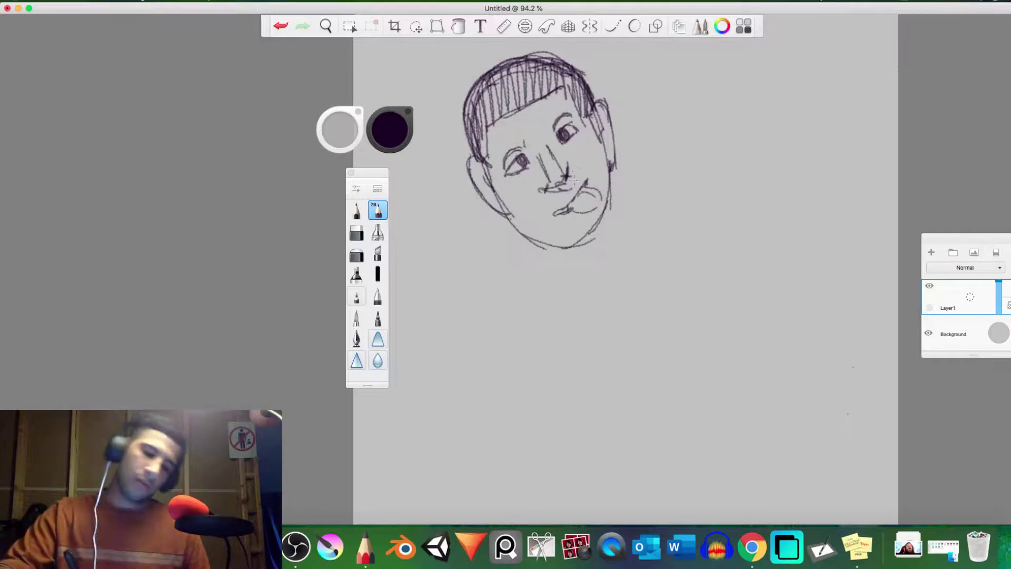
pyautogui.moveTo(550, 258)
pyautogui.mouseDown()
pyautogui.moveTo(546, 243)
pyautogui.moveTo(599, 248)
pyautogui.mouseUp()
pyautogui.moveTo(607, 210)
pyautogui.mouseDown()
pyautogui.moveTo(597, 252)
pyautogui.moveTo(543, 271)
pyautogui.moveTo(568, 283)
pyautogui.moveTo(603, 243)
pyautogui.mouseUp()
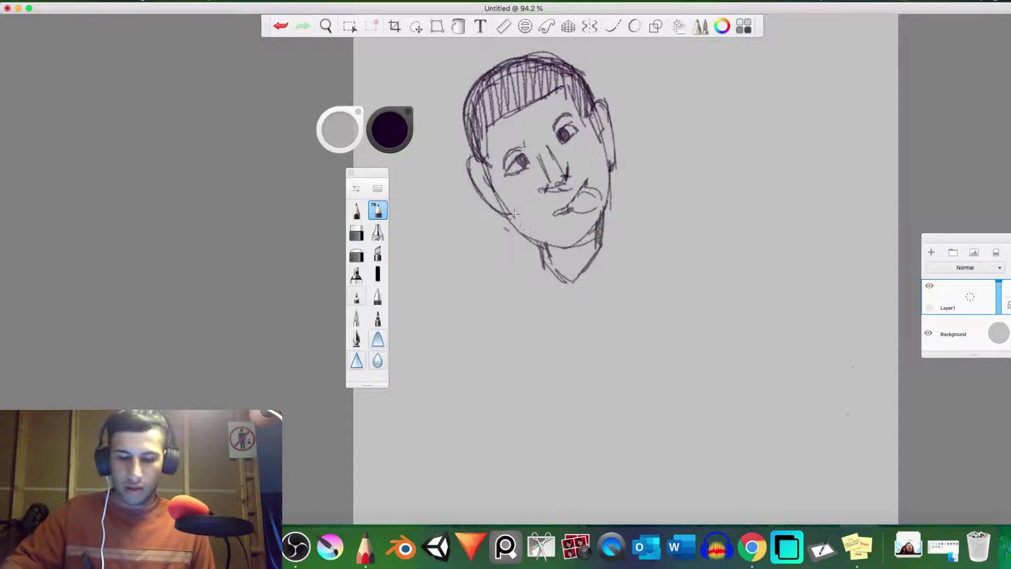
# - Darken the jaw and cheek contours on both sides of the face and redraw a flatter chin
pyautogui.moveTo(505, 200); pyautogui.dragTo(527, 234)
pyautogui.moveTo(492, 183)
pyautogui.mouseDown()
pyautogui.moveTo(521, 229)
pyautogui.moveTo(511, 212)
pyautogui.mouseUp()
pyautogui.moveTo(504, 203)
pyautogui.mouseDown()
pyautogui.moveTo(515, 225)
pyautogui.moveTo(556, 246)
pyautogui.mouseUp()
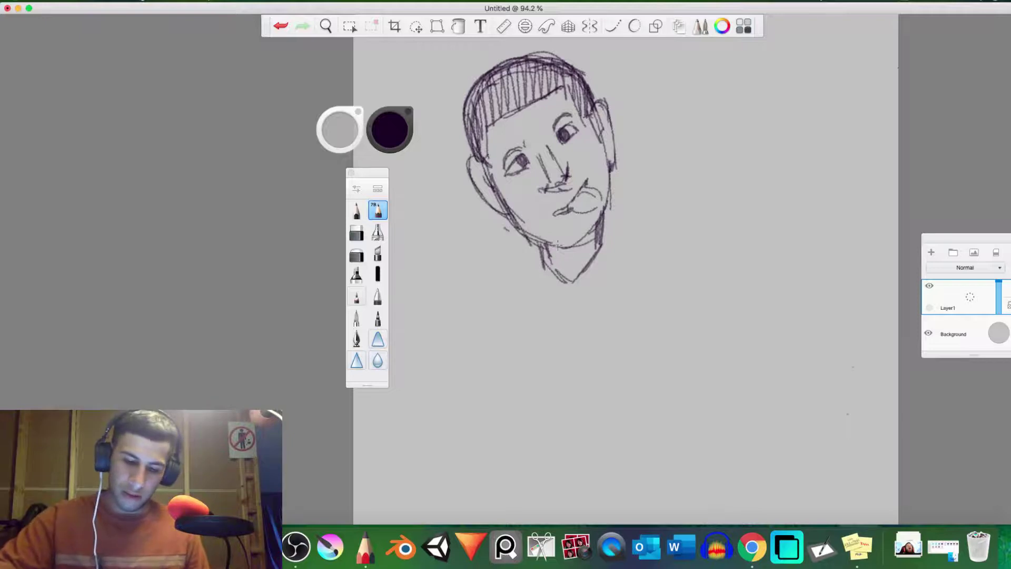
pyautogui.moveTo(512, 221); pyautogui.dragTo(557, 243)
pyautogui.moveTo(603, 209); pyautogui.dragTo(579, 244)
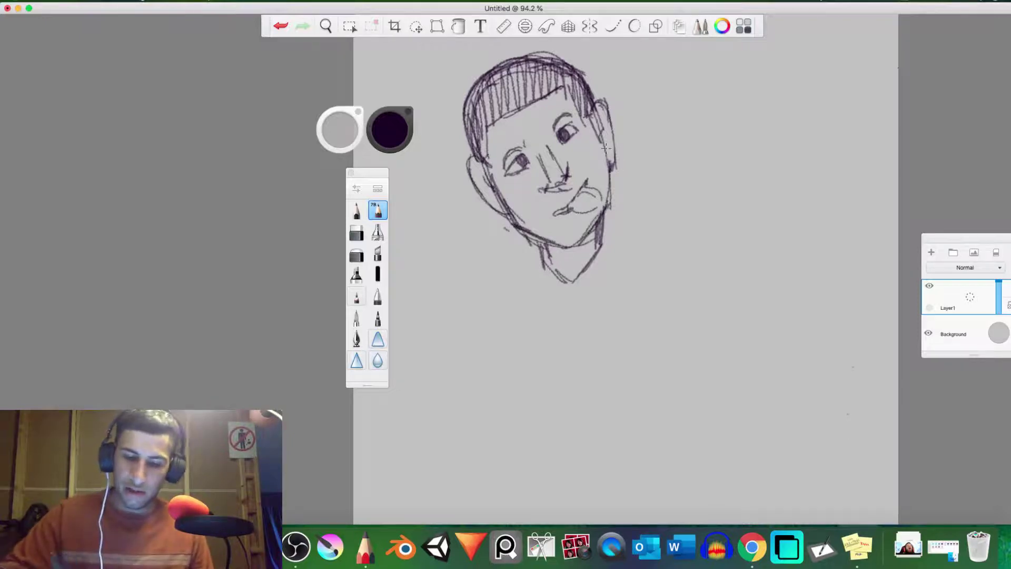
pyautogui.moveTo(606, 148); pyautogui.dragTo(611, 182)
pyautogui.moveTo(593, 121); pyautogui.dragTo(615, 182)
pyautogui.moveTo(603, 145)
pyautogui.mouseDown()
pyautogui.moveTo(611, 198)
pyautogui.moveTo(582, 242)
pyautogui.mouseUp()
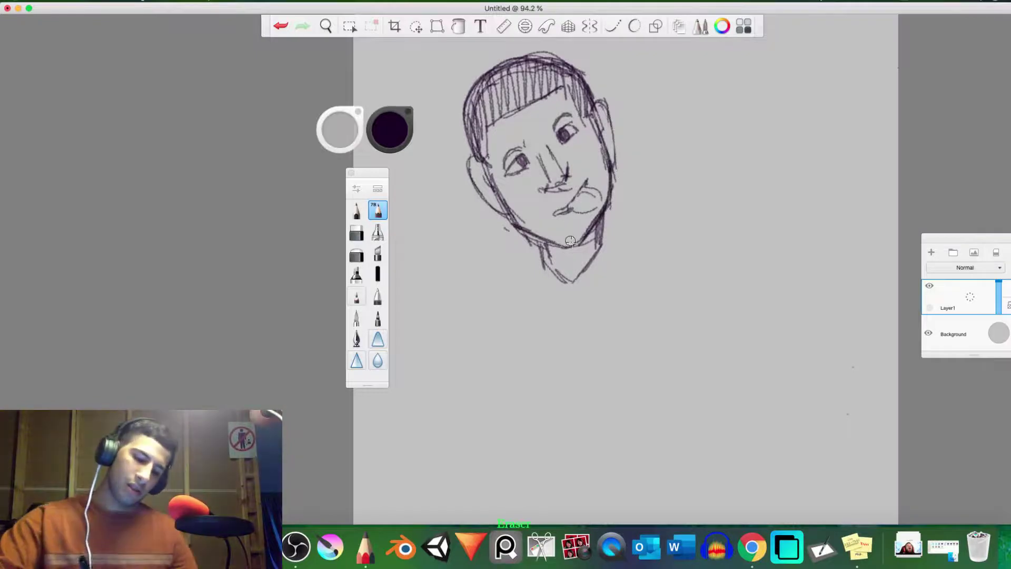
pyautogui.moveTo(577, 245)
pyautogui.mouseDown()
pyautogui.moveTo(548, 239)
pyautogui.moveTo(556, 229)
pyautogui.moveTo(577, 257)
pyautogui.moveTo(560, 239)
pyautogui.moveTo(532, 238)
pyautogui.moveTo(556, 244)
pyautogui.moveTo(598, 221)
pyautogui.moveTo(545, 246)
pyautogui.moveTo(537, 239)
pyautogui.moveTo(542, 274)
pyautogui.moveTo(567, 286)
pyautogui.mouseUp()
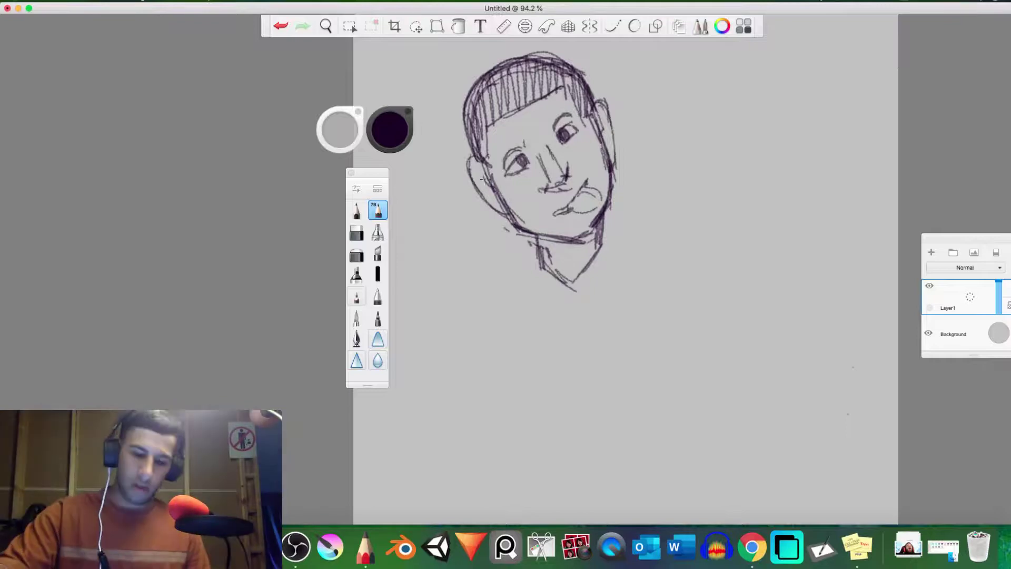
# - Add inner contour lines to both ears
pyautogui.moveTo(477, 173); pyautogui.dragTo(474, 169)
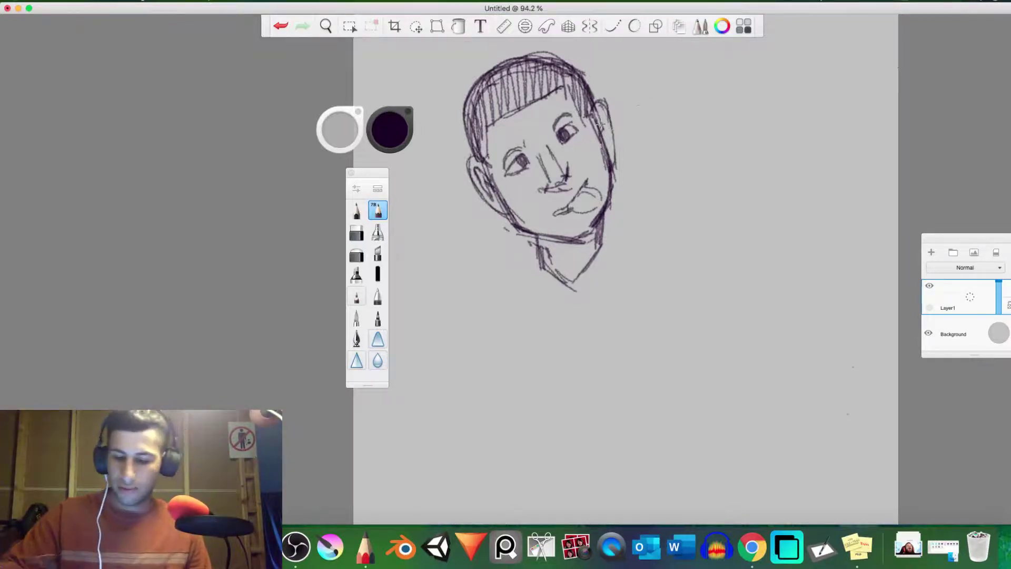
pyautogui.moveTo(601, 125); pyautogui.dragTo(608, 138)
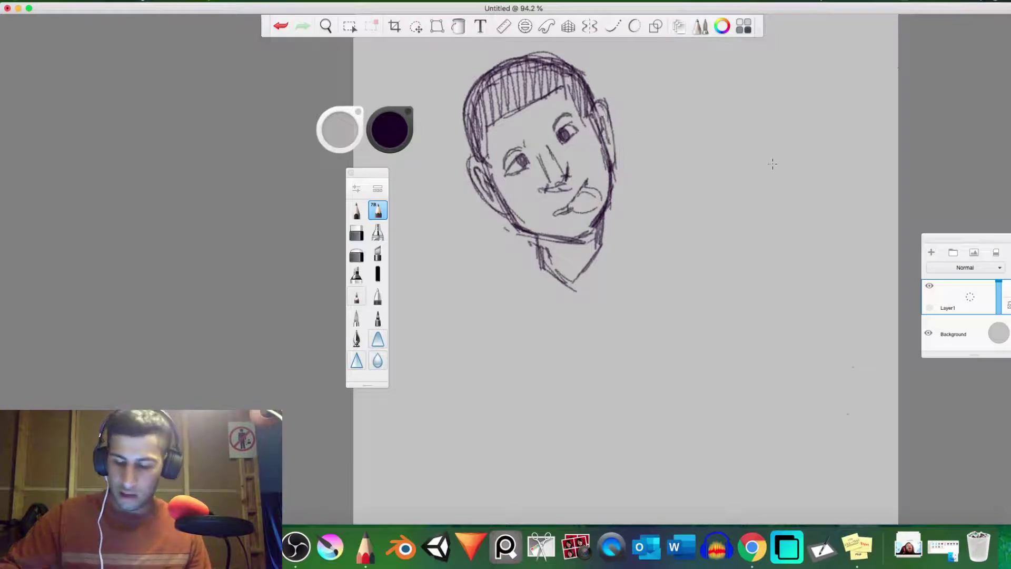
# - Sketch a separate ear study with inner folds in the empty canvas area beside the head
pyautogui.moveTo(756, 201)
pyautogui.mouseDown()
pyautogui.moveTo(779, 238)
pyautogui.moveTo(765, 253)
pyautogui.moveTo(774, 189)
pyautogui.moveTo(760, 208)
pyautogui.moveTo(784, 179)
pyautogui.moveTo(774, 228)
pyautogui.mouseUp()
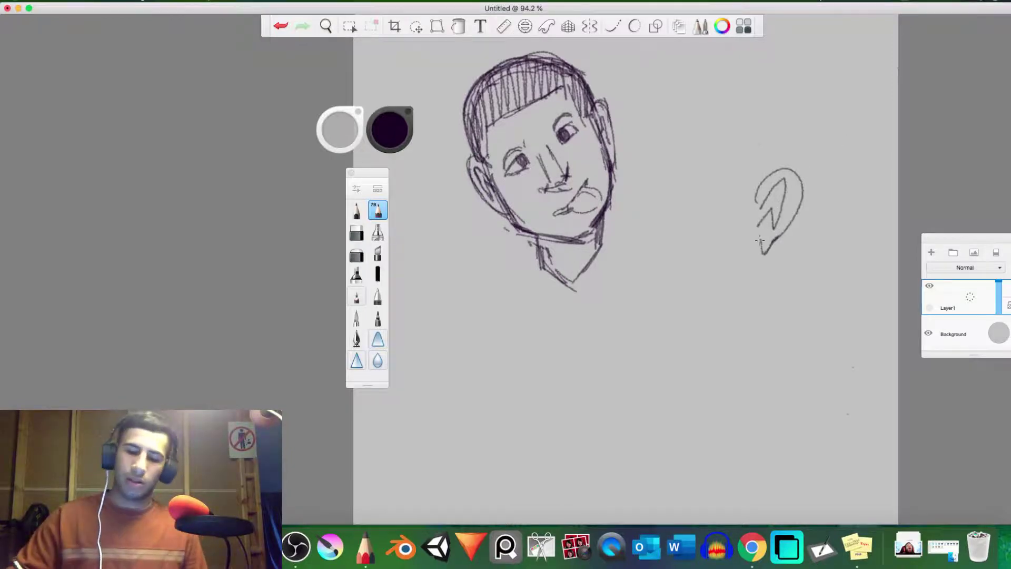
pyautogui.moveTo(762, 224)
pyautogui.mouseDown()
pyautogui.moveTo(773, 178)
pyautogui.moveTo(751, 225)
pyautogui.moveTo(757, 237)
pyautogui.moveTo(791, 171)
pyautogui.moveTo(808, 199)
pyautogui.moveTo(782, 242)
pyautogui.moveTo(797, 155)
pyautogui.mouseUp()
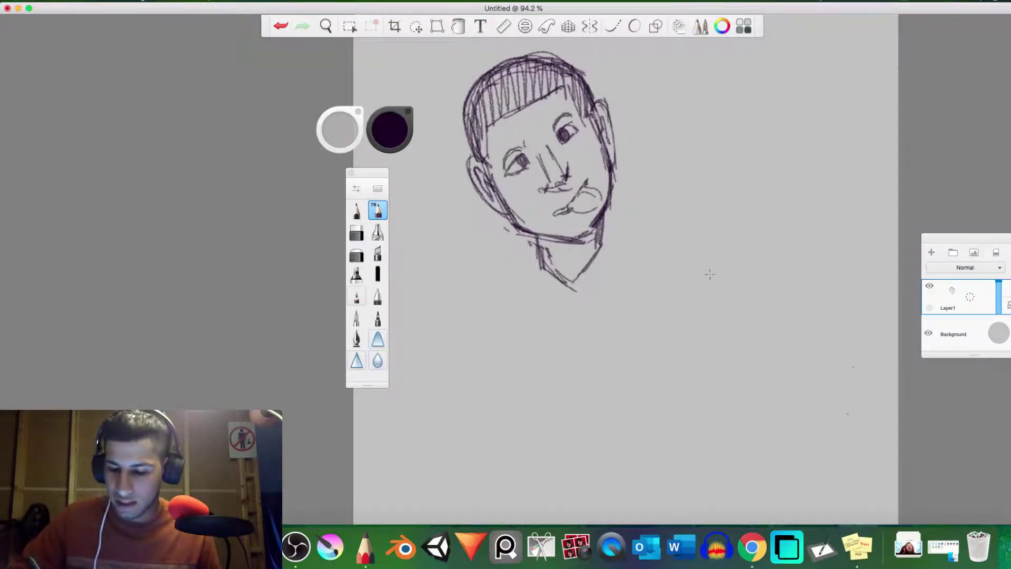
# - Sketch a wide open mouth as a tapered box beside the tilted head, with darkened corners and a line separating two rows of teeth
pyautogui.moveTo(691, 305); pyautogui.dragTo(699, 333)
pyautogui.moveTo(686, 280)
pyautogui.mouseDown()
pyautogui.moveTo(725, 276)
pyautogui.moveTo(791, 297)
pyautogui.moveTo(782, 323)
pyautogui.mouseUp()
pyautogui.moveTo(713, 328); pyautogui.dragTo(785, 320)
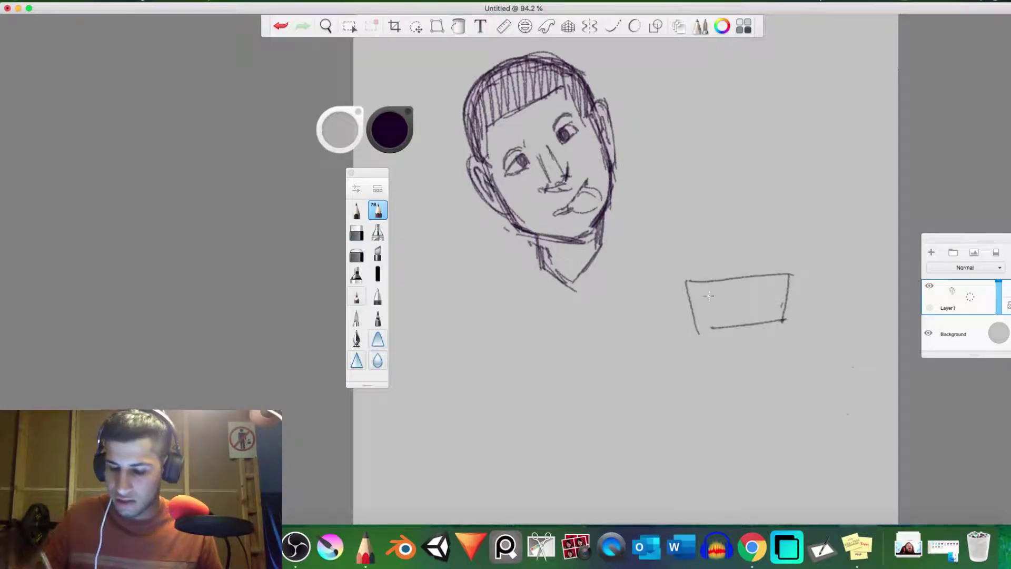
pyautogui.moveTo(690, 294)
pyautogui.mouseDown()
pyautogui.moveTo(702, 311)
pyautogui.moveTo(691, 320)
pyautogui.mouseUp()
pyautogui.moveTo(704, 306); pyautogui.dragTo(692, 317)
pyautogui.moveTo(695, 299)
pyautogui.mouseDown()
pyautogui.moveTo(691, 312)
pyautogui.moveTo(773, 298)
pyautogui.moveTo(783, 306)
pyautogui.mouseUp()
pyautogui.moveTo(743, 303)
pyautogui.mouseDown()
pyautogui.moveTo(762, 298)
pyautogui.moveTo(713, 302)
pyautogui.mouseUp()
pyautogui.moveTo(781, 300); pyautogui.dragTo(715, 301)
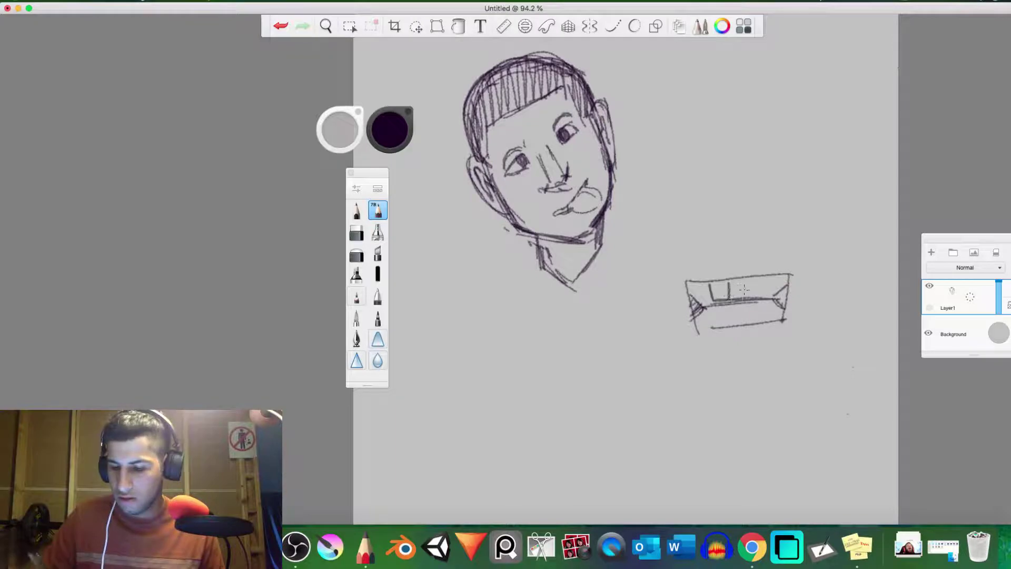
# - Divide the upper and lower rows into teeth with vertical strokes and darken the side edges of the mouth
pyautogui.moveTo(738, 279)
pyautogui.mouseDown()
pyautogui.moveTo(738, 300)
pyautogui.moveTo(749, 290)
pyautogui.moveTo(758, 297)
pyautogui.moveTo(774, 275)
pyautogui.moveTo(778, 292)
pyautogui.moveTo(790, 268)
pyautogui.mouseUp()
pyautogui.moveTo(779, 295); pyautogui.dragTo(790, 271)
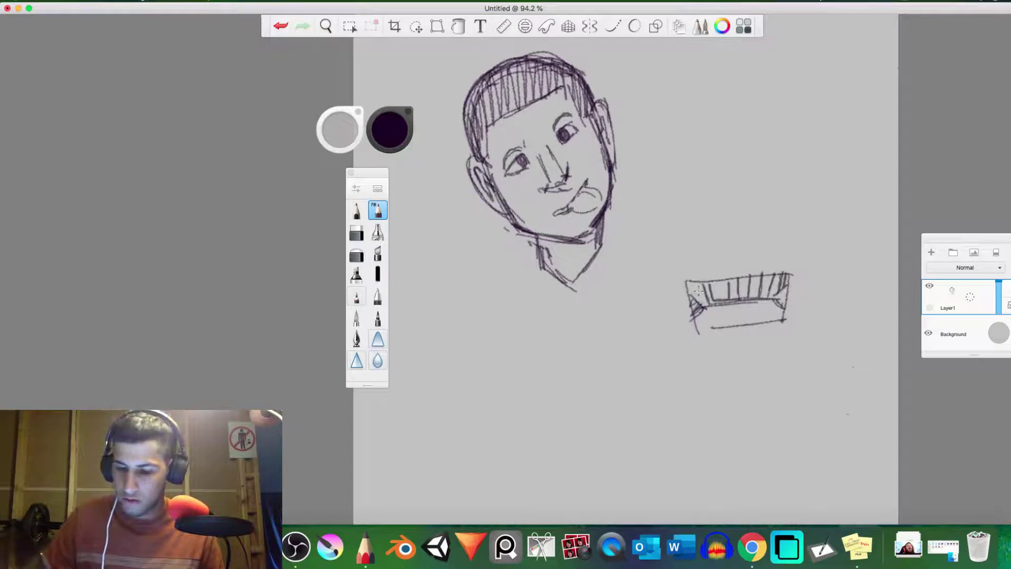
pyautogui.moveTo(702, 302)
pyautogui.mouseDown()
pyautogui.moveTo(698, 290)
pyautogui.moveTo(714, 332)
pyautogui.mouseUp()
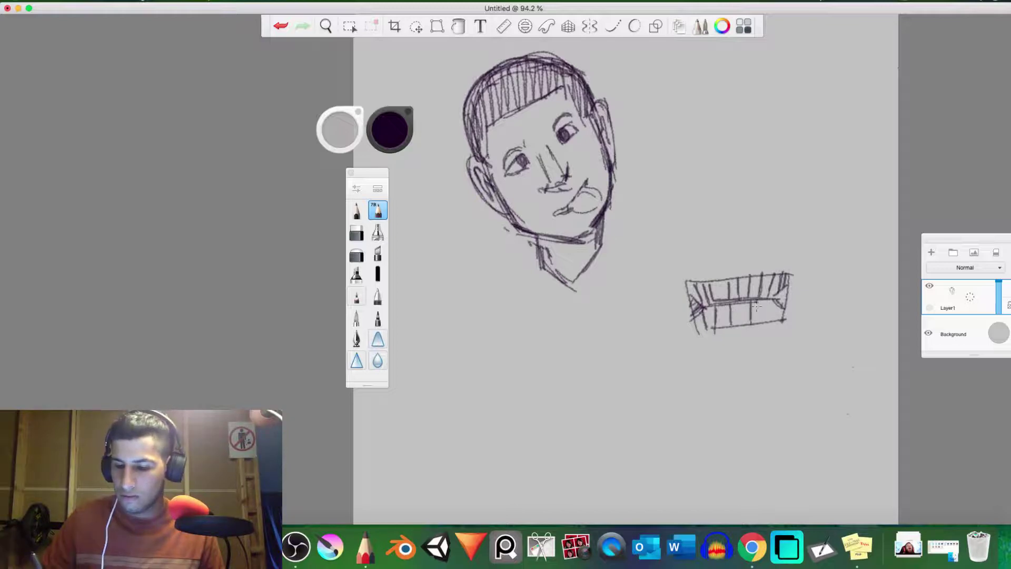
pyautogui.moveTo(759, 297); pyautogui.dragTo(757, 325)
pyautogui.moveTo(767, 305)
pyautogui.mouseDown()
pyautogui.moveTo(735, 316)
pyautogui.moveTo(738, 304)
pyautogui.moveTo(725, 320)
pyautogui.moveTo(705, 307)
pyautogui.moveTo(693, 336)
pyautogui.mouseUp()
pyautogui.moveTo(687, 298)
pyautogui.mouseDown()
pyautogui.moveTo(698, 329)
pyautogui.moveTo(694, 315)
pyautogui.moveTo(708, 315)
pyautogui.mouseUp()
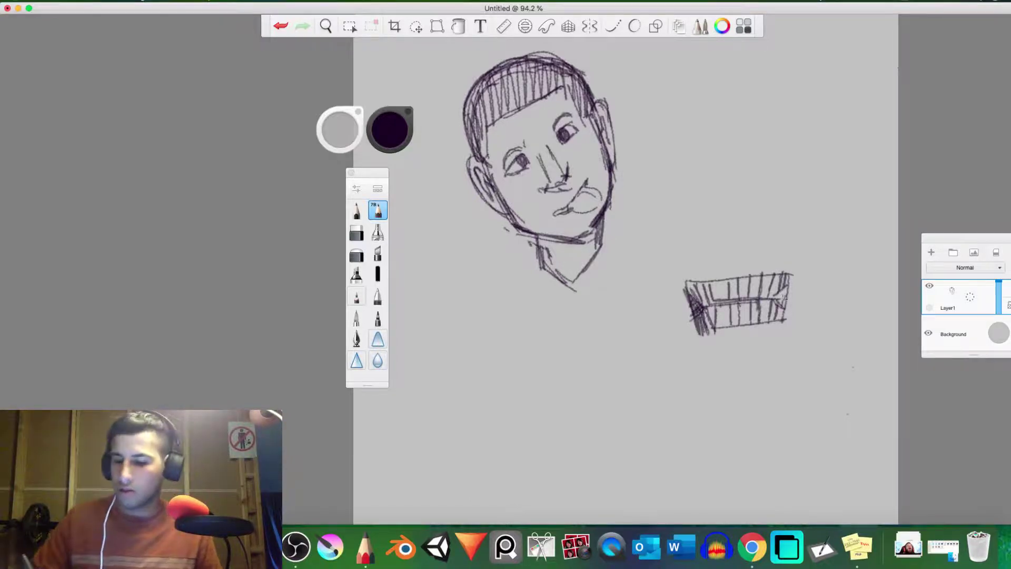
pyautogui.moveTo(790, 283); pyautogui.dragTo(784, 315)
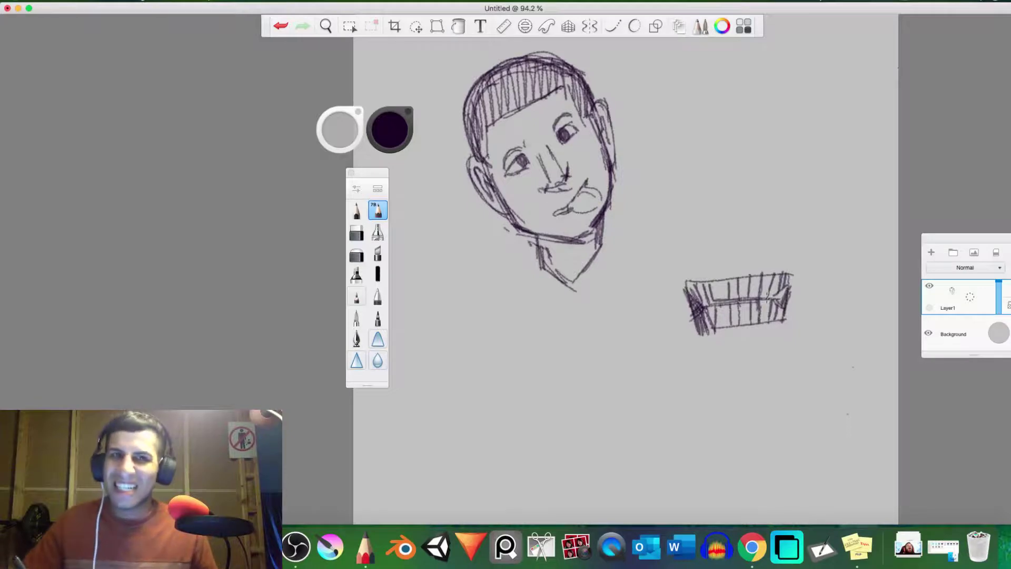
# - Draw angled cheek contour lines on both sides of the toothy mouth
pyautogui.moveTo(666, 292)
pyautogui.mouseDown()
pyautogui.moveTo(677, 323)
pyautogui.moveTo(665, 284)
pyautogui.moveTo(684, 232)
pyautogui.mouseUp()
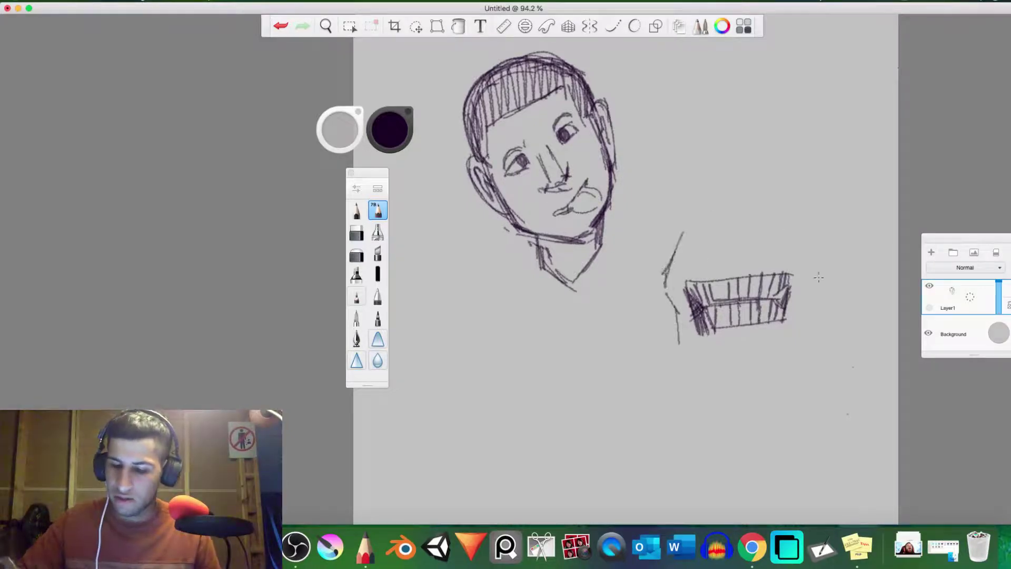
pyautogui.moveTo(781, 220)
pyautogui.mouseDown()
pyautogui.moveTo(801, 261)
pyautogui.moveTo(791, 331)
pyautogui.mouseUp()
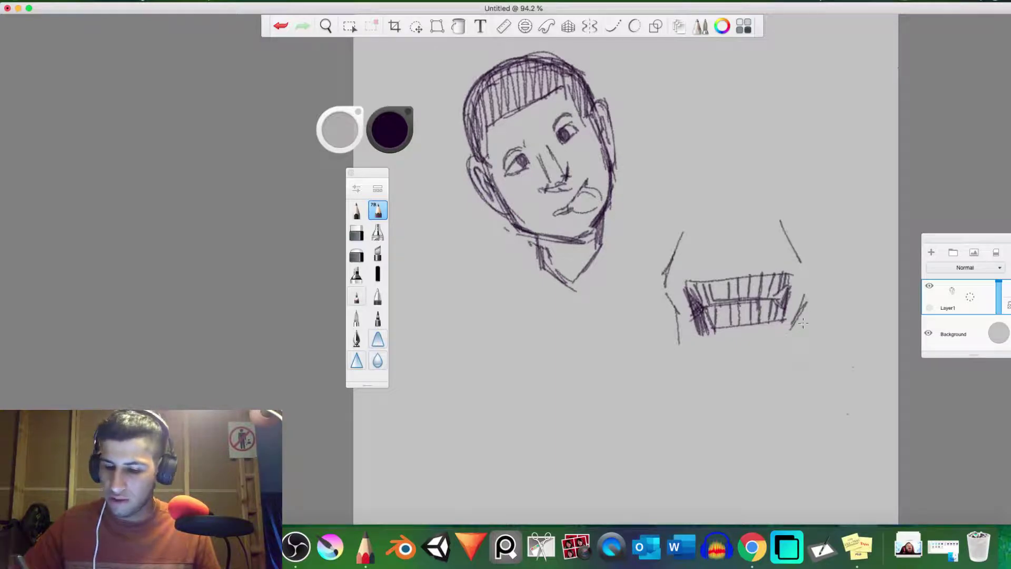
pyautogui.moveTo(803, 266); pyautogui.dragTo(811, 296)
# - Sketch a long nose with a straight bridge and shaded nostrils above the mouth, and erase stray marks on the bridge
pyautogui.moveTo(703, 231); pyautogui.dragTo(743, 247)
pyautogui.moveTo(758, 243)
pyautogui.mouseDown()
pyautogui.moveTo(767, 236)
pyautogui.moveTo(755, 251)
pyautogui.mouseUp()
pyautogui.moveTo(722, 213)
pyautogui.mouseDown()
pyautogui.moveTo(729, 151)
pyautogui.moveTo(761, 223)
pyautogui.moveTo(732, 249)
pyautogui.moveTo(712, 221)
pyautogui.moveTo(734, 139)
pyautogui.moveTo(756, 222)
pyautogui.moveTo(732, 186)
pyautogui.moveTo(726, 212)
pyautogui.moveTo(737, 239)
pyautogui.moveTo(753, 226)
pyautogui.moveTo(739, 243)
pyautogui.moveTo(720, 189)
pyautogui.moveTo(727, 203)
pyautogui.moveTo(728, 149)
pyautogui.moveTo(733, 248)
pyautogui.moveTo(751, 252)
pyautogui.moveTo(753, 230)
pyautogui.moveTo(734, 249)
pyautogui.moveTo(719, 219)
pyautogui.moveTo(721, 230)
pyautogui.moveTo(734, 201)
pyautogui.moveTo(751, 210)
pyautogui.moveTo(744, 242)
pyautogui.moveTo(721, 223)
pyautogui.moveTo(735, 204)
pyautogui.moveTo(717, 237)
pyautogui.moveTo(706, 223)
pyautogui.moveTo(762, 241)
pyautogui.moveTo(716, 243)
pyautogui.moveTo(762, 202)
pyautogui.moveTo(759, 249)
pyautogui.moveTo(708, 232)
pyautogui.moveTo(730, 247)
pyautogui.moveTo(710, 238)
pyautogui.moveTo(757, 238)
pyautogui.moveTo(726, 239)
pyautogui.mouseUp()
pyautogui.moveTo(725, 141); pyautogui.dragTo(726, 193)
pyautogui.moveTo(719, 133); pyautogui.dragTo(748, 128)
pyautogui.moveTo(742, 125); pyautogui.dragTo(748, 198)
pyautogui.press('e')
pyautogui.moveTo(732, 153)
pyautogui.mouseDown()
pyautogui.moveTo(734, 203)
pyautogui.moveTo(716, 209)
pyautogui.moveTo(720, 173)
pyautogui.mouseUp()
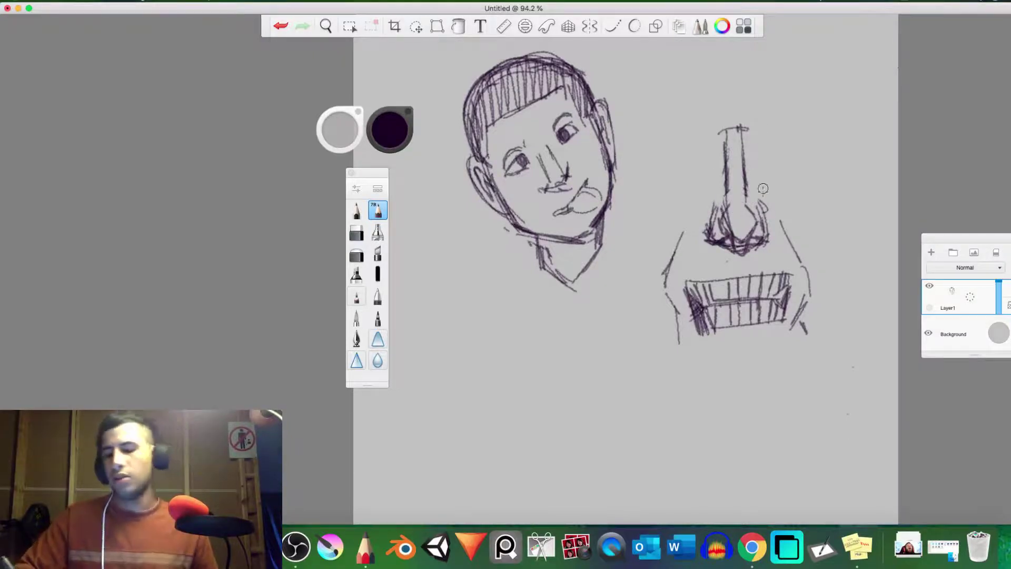
# - Draw smile lines from the nostrils down around the mouth and add the philtrum below the nose
pyautogui.press('e')
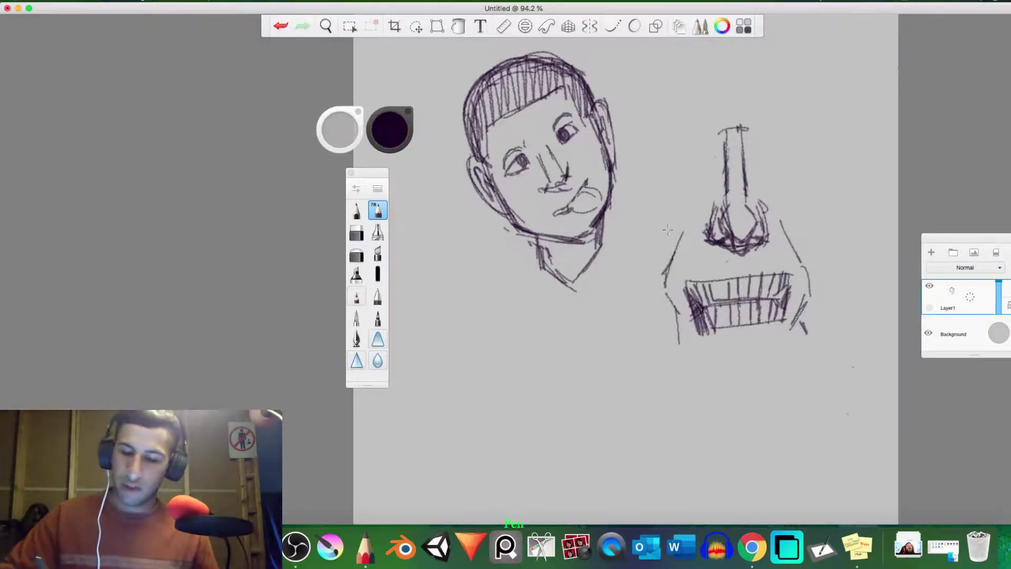
pyautogui.moveTo(712, 215); pyautogui.dragTo(681, 264)
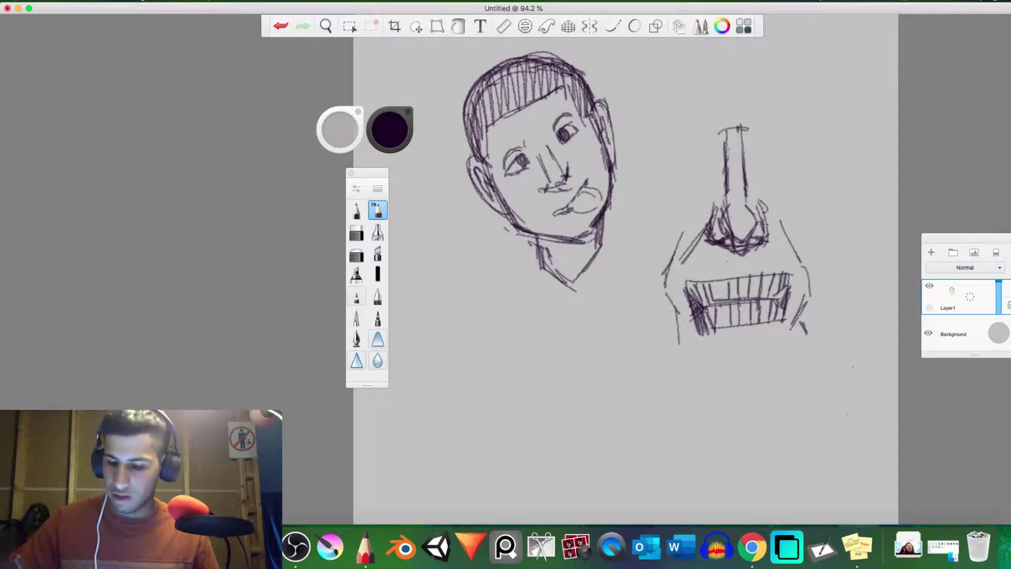
pyautogui.moveTo(763, 224)
pyautogui.mouseDown()
pyautogui.moveTo(799, 265)
pyautogui.moveTo(765, 222)
pyautogui.moveTo(733, 274)
pyautogui.moveTo(747, 253)
pyautogui.moveTo(690, 285)
pyautogui.mouseUp()
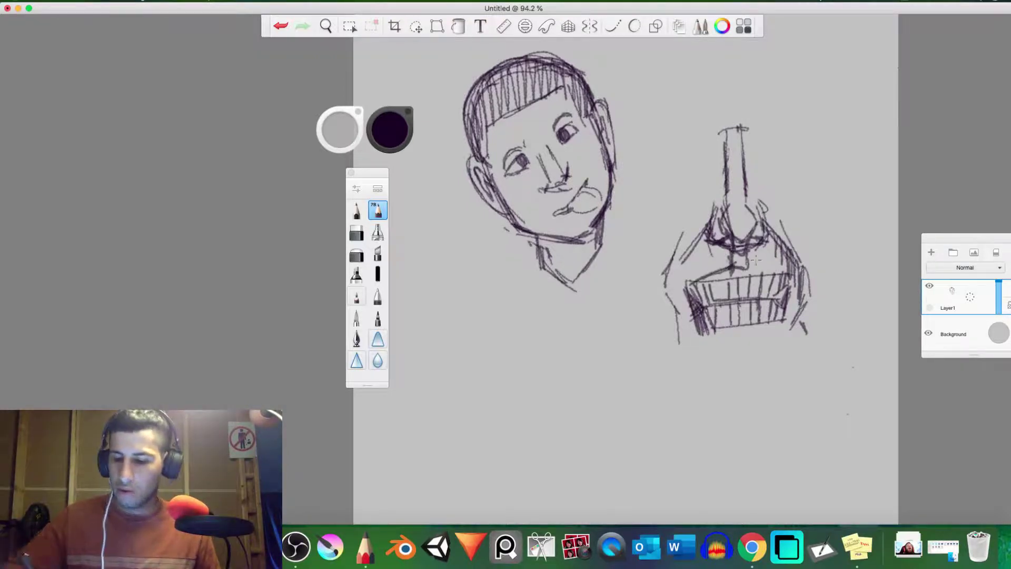
# - Shape the upper lip over the teeth, erase the overlapping lines, and curve the lower lip below the mouth
pyautogui.moveTo(748, 263); pyautogui.dragTo(788, 286)
pyautogui.moveTo(701, 279)
pyautogui.mouseDown()
pyautogui.moveTo(757, 285)
pyautogui.moveTo(765, 268)
pyautogui.mouseUp()
pyautogui.press('e')
pyautogui.press('e')
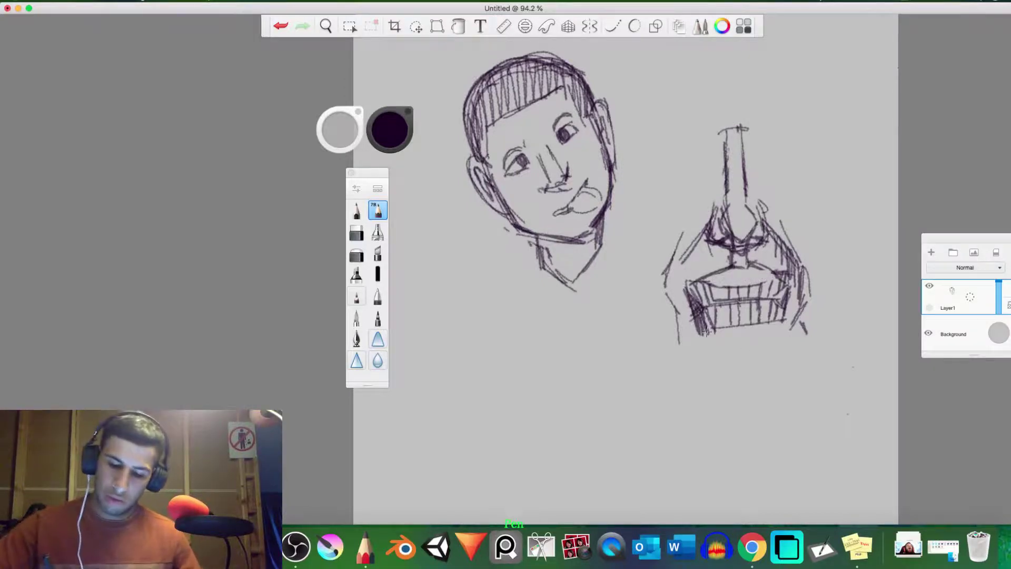
pyautogui.moveTo(708, 331)
pyautogui.mouseDown()
pyautogui.moveTo(751, 350)
pyautogui.moveTo(771, 331)
pyautogui.mouseUp()
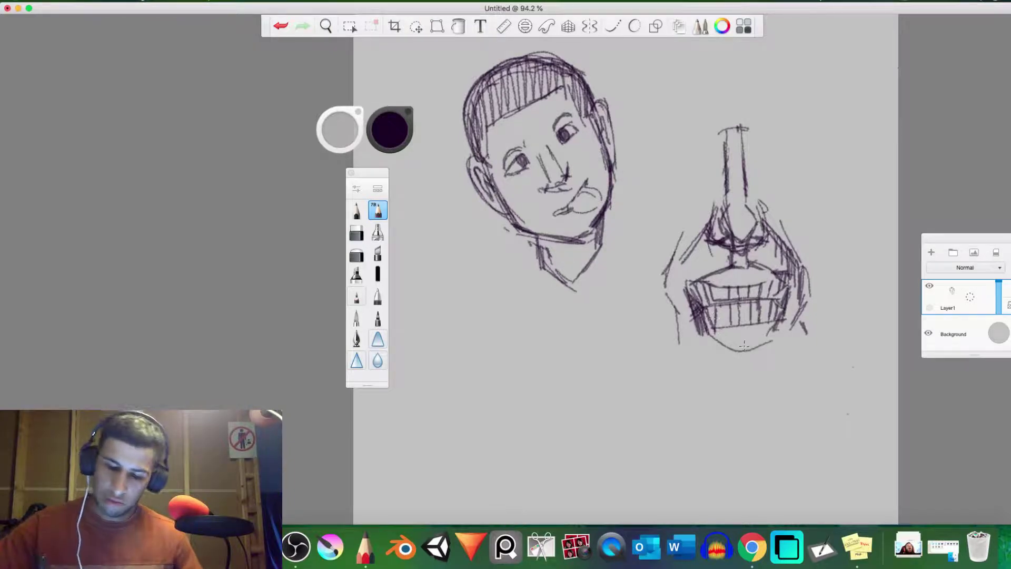
pyautogui.moveTo(726, 361); pyautogui.dragTo(759, 346)
# - Outline the second head as a tall oval, from the jaw and chin up around the crown
pyautogui.moveTo(685, 347); pyautogui.dragTo(751, 384)
pyautogui.moveTo(766, 385); pyautogui.dragTo(798, 350)
pyautogui.moveTo(680, 343)
pyautogui.mouseDown()
pyautogui.moveTo(658, 195)
pyautogui.moveTo(694, 127)
pyautogui.mouseUp()
pyautogui.moveTo(663, 243)
pyautogui.mouseDown()
pyautogui.moveTo(659, 116)
pyautogui.moveTo(764, 74)
pyautogui.moveTo(826, 221)
pyautogui.moveTo(822, 278)
pyautogui.moveTo(790, 382)
pyautogui.moveTo(771, 403)
pyautogui.mouseUp()
pyautogui.moveTo(698, 117); pyautogui.dragTo(662, 227)
pyautogui.moveTo(677, 155); pyautogui.dragTo(659, 260)
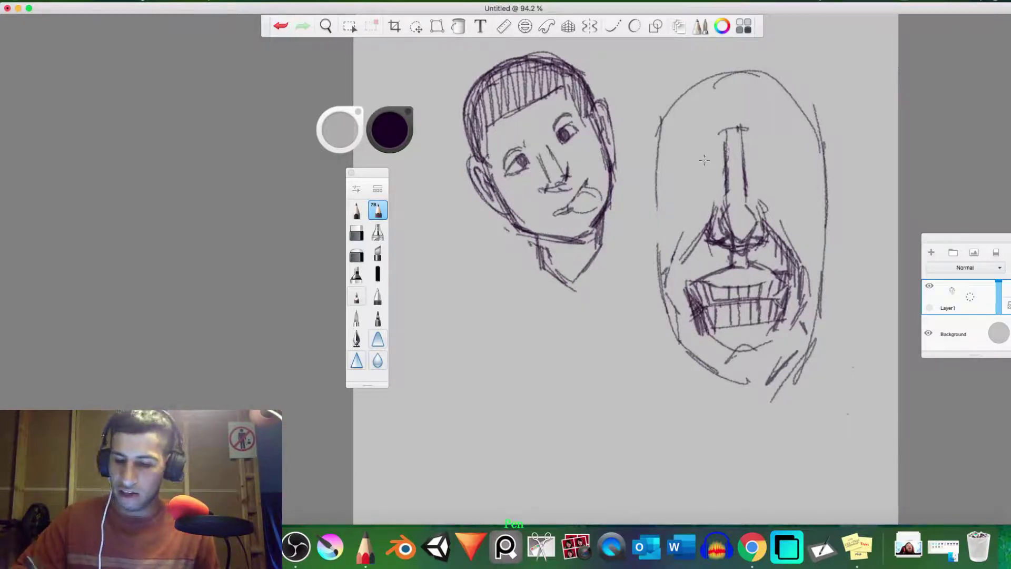
# - Draw both eyes of the second head with drooping outer lids and dark, upward-looking irises
pyautogui.moveTo(666, 200)
pyautogui.mouseDown()
pyautogui.moveTo(709, 179)
pyautogui.moveTo(710, 189)
pyautogui.moveTo(704, 197)
pyautogui.moveTo(689, 171)
pyautogui.mouseUp()
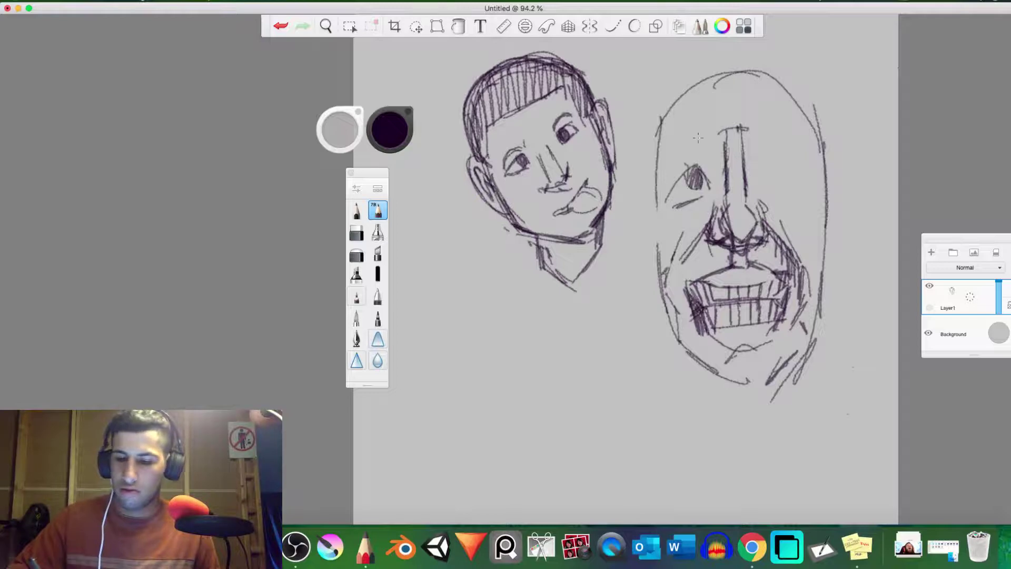
pyautogui.moveTo(767, 170)
pyautogui.mouseDown()
pyautogui.moveTo(793, 153)
pyautogui.moveTo(809, 193)
pyautogui.mouseUp()
pyautogui.moveTo(784, 153)
pyautogui.mouseDown()
pyautogui.moveTo(781, 174)
pyautogui.moveTo(792, 156)
pyautogui.moveTo(782, 156)
pyautogui.mouseUp()
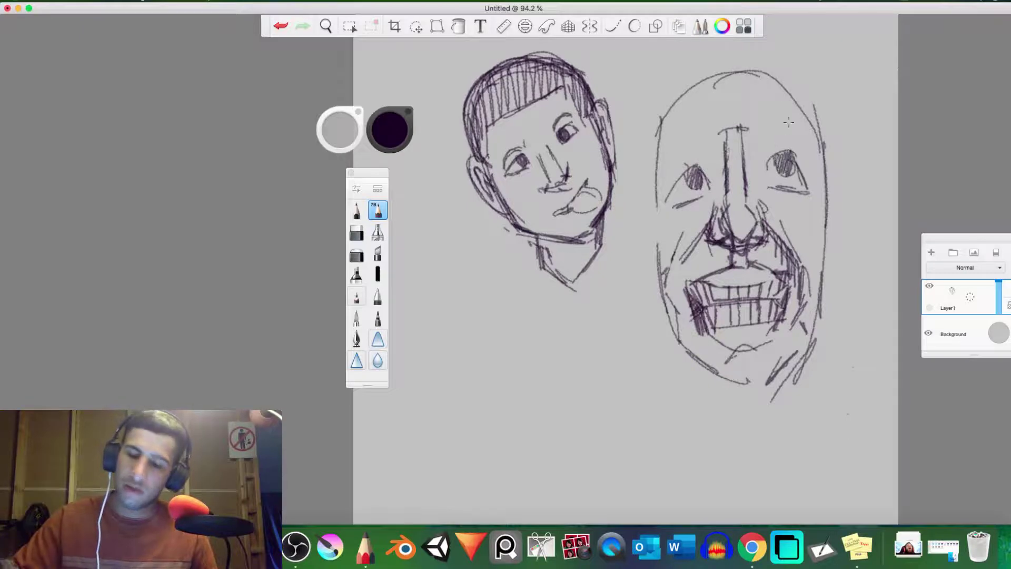
# - Add frown creases beside the nose bridge and thick, worried eyebrows slanting down toward the temples
pyautogui.moveTo(712, 151); pyautogui.dragTo(704, 164)
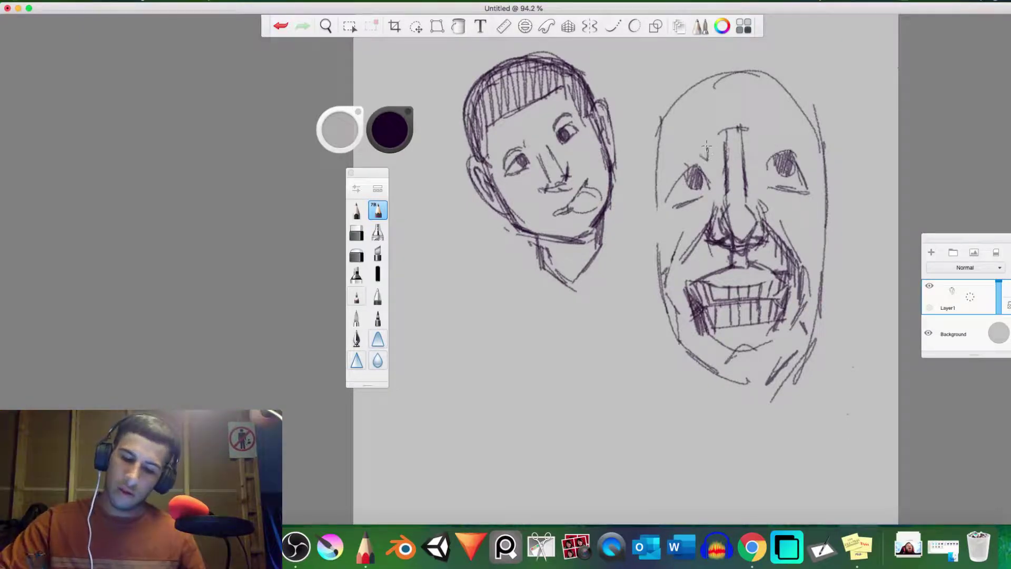
pyautogui.moveTo(751, 142); pyautogui.dragTo(762, 152)
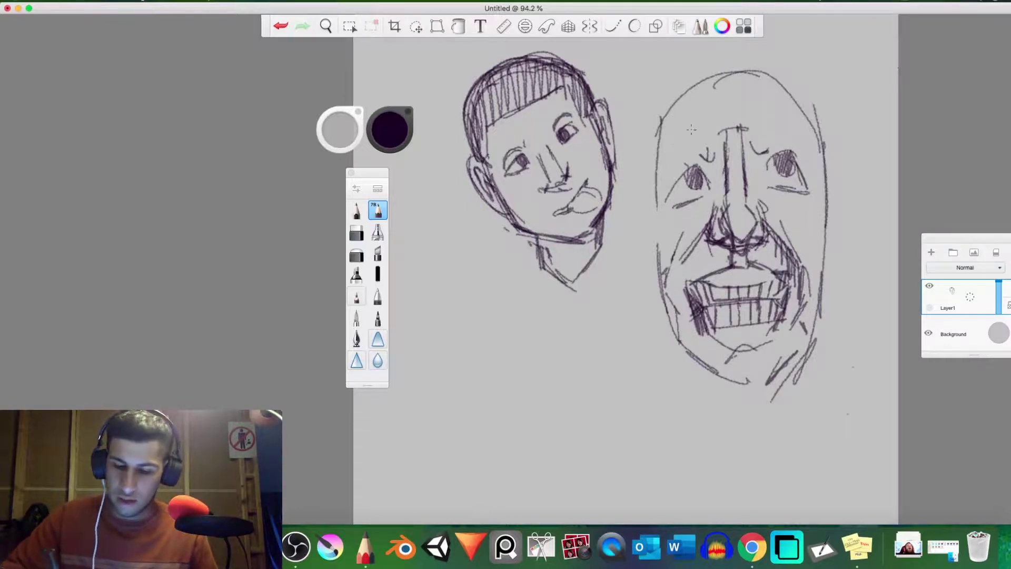
pyautogui.moveTo(697, 134)
pyautogui.mouseDown()
pyautogui.moveTo(669, 160)
pyautogui.moveTo(707, 117)
pyautogui.moveTo(668, 159)
pyautogui.mouseUp()
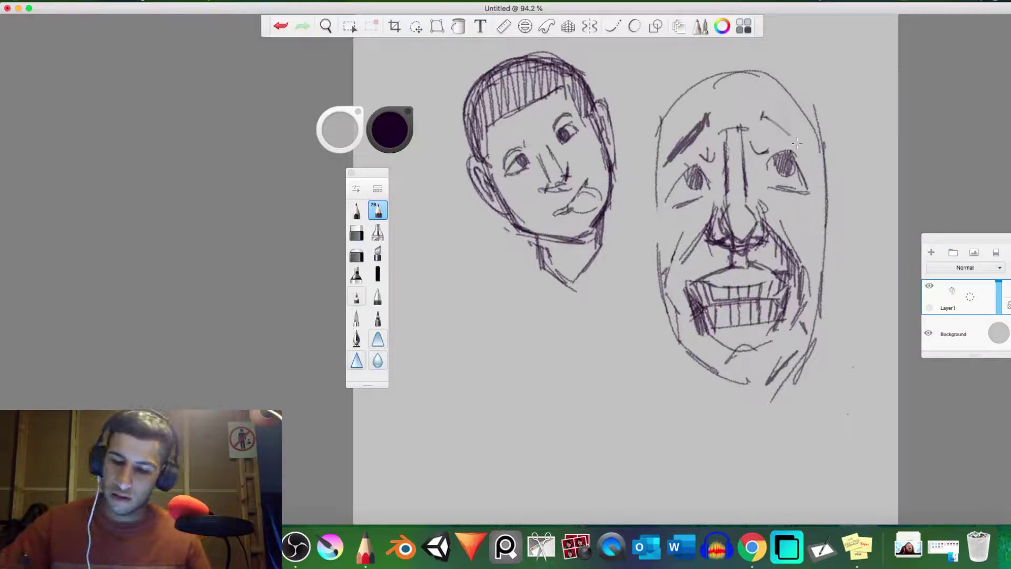
pyautogui.moveTo(802, 150)
pyautogui.mouseDown()
pyautogui.moveTo(763, 108)
pyautogui.moveTo(803, 154)
pyautogui.mouseUp()
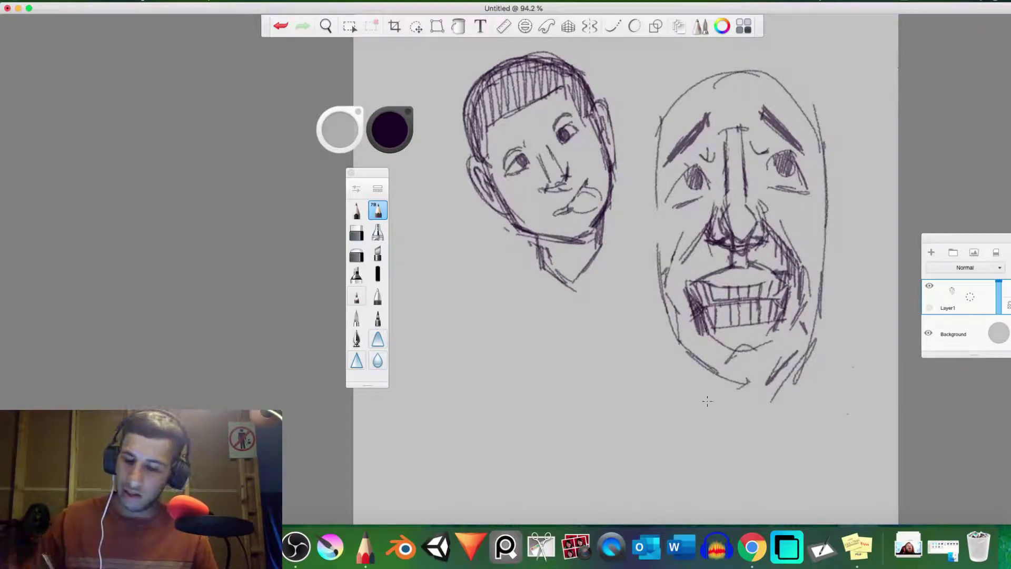
# - Draw a long neck below the second head with an Adam's apple and a curved collar line
pyautogui.moveTo(741, 417)
pyautogui.mouseDown()
pyautogui.moveTo(769, 412)
pyautogui.moveTo(736, 416)
pyautogui.mouseUp()
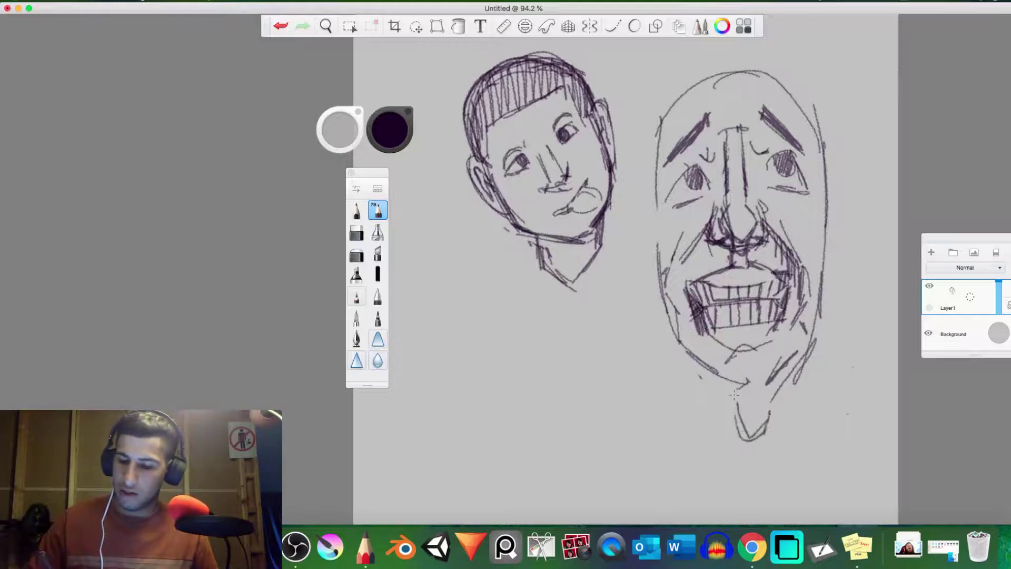
pyautogui.moveTo(690, 348)
pyautogui.mouseDown()
pyautogui.moveTo(706, 416)
pyautogui.moveTo(762, 482)
pyautogui.mouseUp()
pyautogui.moveTo(796, 343)
pyautogui.mouseDown()
pyautogui.moveTo(772, 492)
pyautogui.moveTo(737, 493)
pyautogui.mouseUp()
pyautogui.moveTo(689, 346)
pyautogui.mouseDown()
pyautogui.moveTo(727, 513)
pyautogui.moveTo(798, 437)
pyautogui.moveTo(793, 356)
pyautogui.mouseUp()
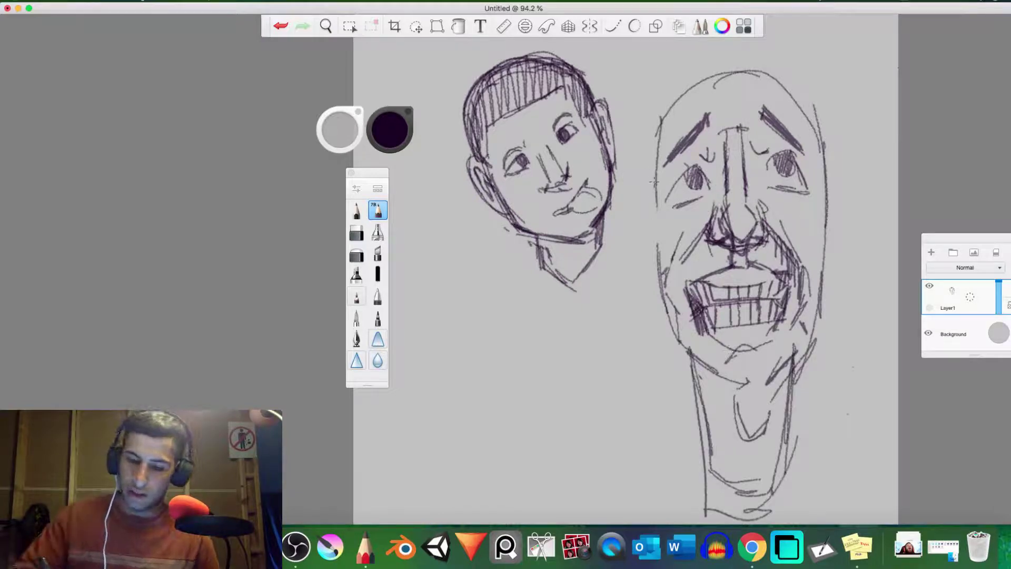
# - Add long ears with inner contour lines on both sides of the second head
pyautogui.moveTo(659, 186)
pyautogui.mouseDown()
pyautogui.moveTo(644, 278)
pyautogui.moveTo(655, 297)
pyautogui.moveTo(644, 283)
pyautogui.moveTo(657, 301)
pyautogui.moveTo(631, 210)
pyautogui.moveTo(657, 186)
pyautogui.moveTo(637, 192)
pyautogui.moveTo(648, 265)
pyautogui.moveTo(639, 215)
pyautogui.mouseUp()
pyautogui.moveTo(649, 261)
pyautogui.mouseDown()
pyautogui.moveTo(640, 206)
pyautogui.moveTo(648, 230)
pyautogui.moveTo(651, 158)
pyautogui.moveTo(650, 214)
pyautogui.moveTo(636, 200)
pyautogui.moveTo(652, 226)
pyautogui.moveTo(640, 200)
pyautogui.moveTo(650, 267)
pyautogui.moveTo(651, 246)
pyautogui.mouseUp()
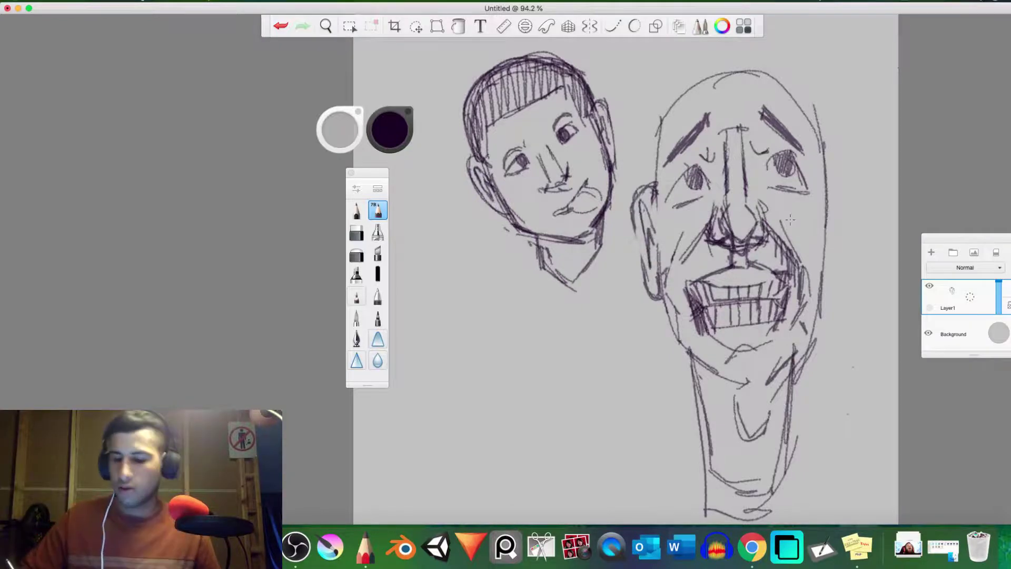
pyautogui.moveTo(823, 200)
pyautogui.mouseDown()
pyautogui.moveTo(828, 174)
pyautogui.moveTo(835, 255)
pyautogui.moveTo(839, 215)
pyautogui.moveTo(826, 288)
pyautogui.moveTo(839, 226)
pyautogui.moveTo(831, 266)
pyautogui.mouseUp()
pyautogui.moveTo(842, 179)
pyautogui.mouseDown()
pyautogui.moveTo(819, 201)
pyautogui.moveTo(827, 174)
pyautogui.moveTo(830, 253)
pyautogui.moveTo(828, 219)
pyautogui.moveTo(822, 246)
pyautogui.mouseUp()
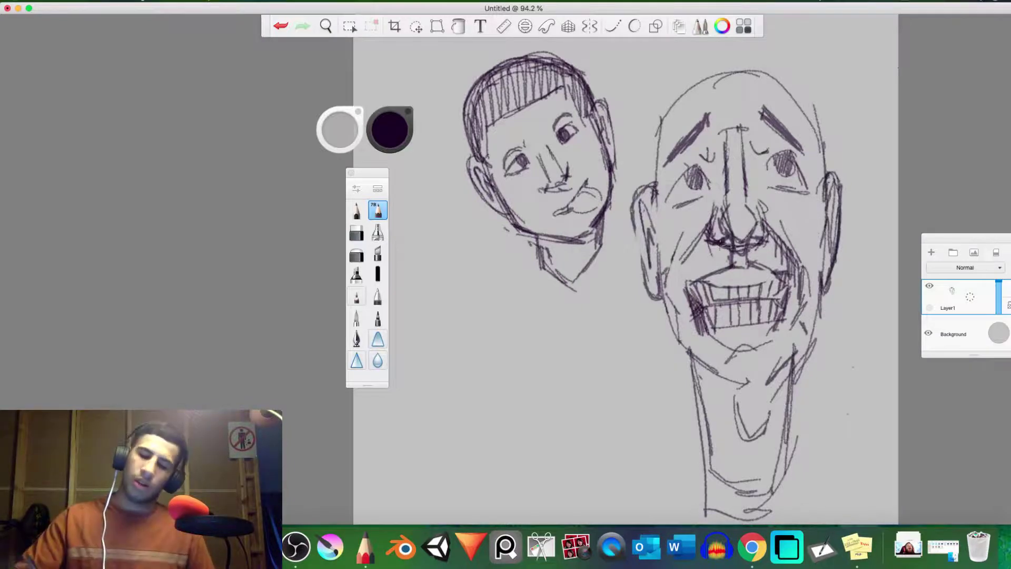
# - Shade the hollows of both cheeks and the jaw edge beside the ears with diagonal hatching
pyautogui.moveTo(829, 210)
pyautogui.mouseDown()
pyautogui.moveTo(820, 246)
pyautogui.moveTo(820, 234)
pyautogui.moveTo(809, 254)
pyautogui.moveTo(811, 279)
pyautogui.mouseUp()
pyautogui.moveTo(825, 230); pyautogui.dragTo(815, 284)
pyautogui.moveTo(674, 220)
pyautogui.mouseDown()
pyautogui.moveTo(659, 268)
pyautogui.moveTo(668, 328)
pyautogui.mouseUp()
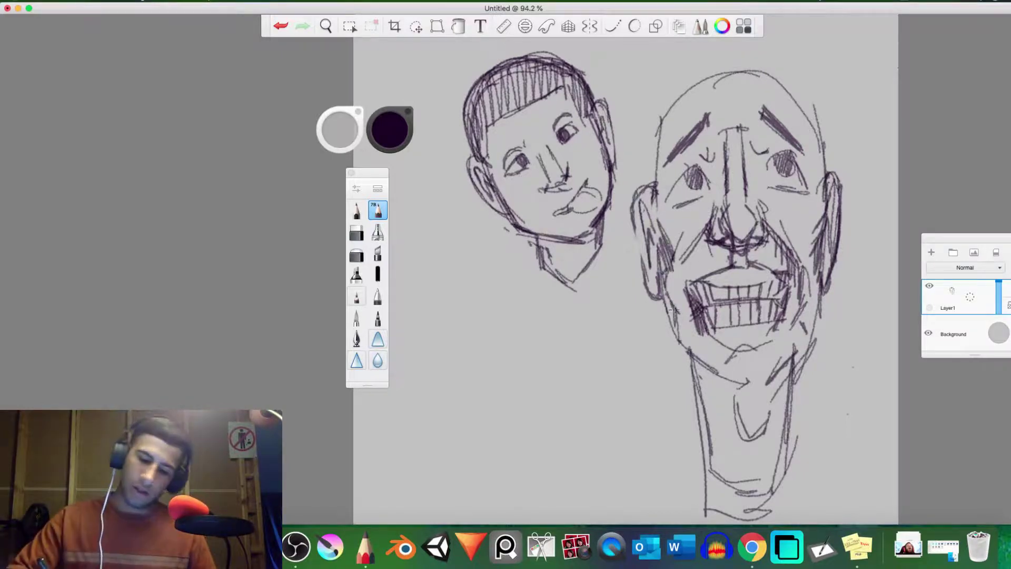
pyautogui.moveTo(678, 287); pyautogui.dragTo(665, 329)
pyautogui.moveTo(675, 281); pyautogui.dragTo(665, 325)
pyautogui.moveTo(668, 254); pyautogui.dragTo(663, 302)
# - Fill in a dark tuft of side hair above the left ear of the second head
pyautogui.moveTo(677, 109); pyautogui.dragTo(658, 163)
pyautogui.moveTo(665, 122)
pyautogui.mouseDown()
pyautogui.moveTo(689, 70)
pyautogui.moveTo(646, 111)
pyautogui.moveTo(733, 92)
pyautogui.moveTo(649, 136)
pyautogui.moveTo(683, 103)
pyautogui.moveTo(701, 105)
pyautogui.moveTo(650, 180)
pyautogui.moveTo(659, 214)
pyautogui.mouseUp()
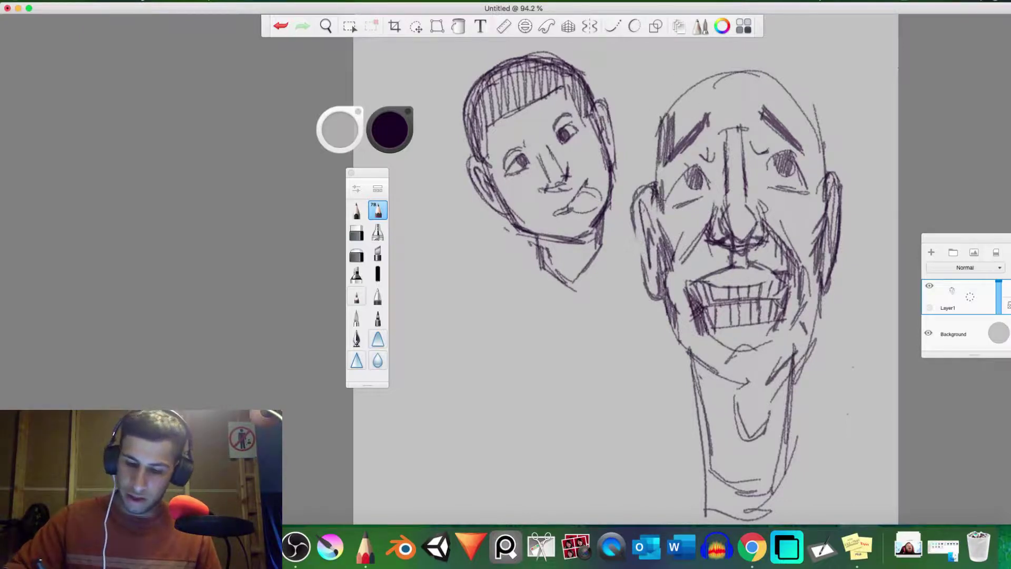
pyautogui.moveTo(664, 143)
pyautogui.mouseDown()
pyautogui.moveTo(656, 196)
pyautogui.moveTo(649, 189)
pyautogui.mouseUp()
pyautogui.moveTo(668, 117); pyautogui.dragTo(648, 183)
pyautogui.moveTo(648, 100); pyautogui.dragTo(651, 168)
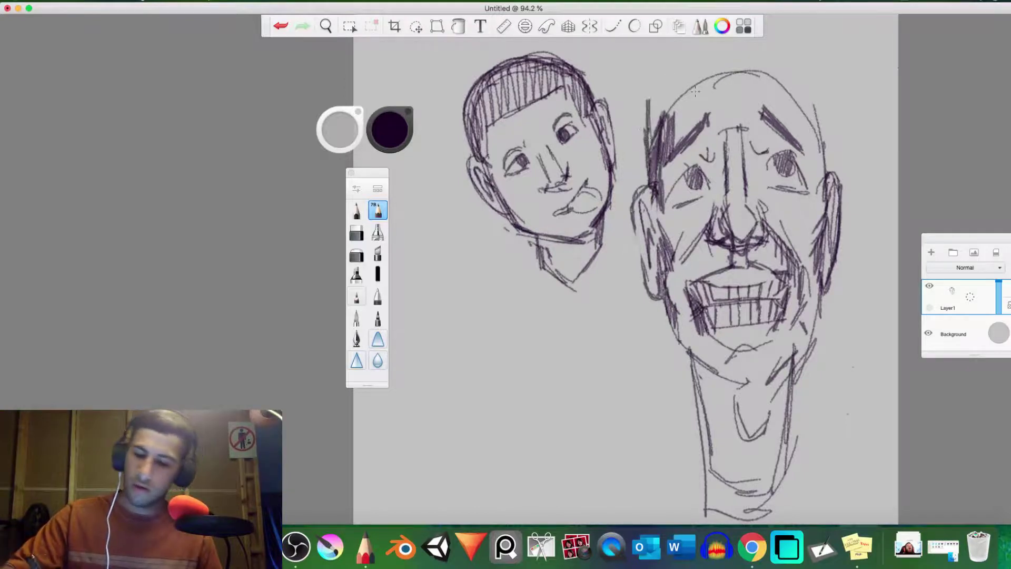
pyautogui.moveTo(696, 92); pyautogui.dragTo(648, 133)
pyautogui.moveTo(656, 97); pyautogui.dragTo(640, 105)
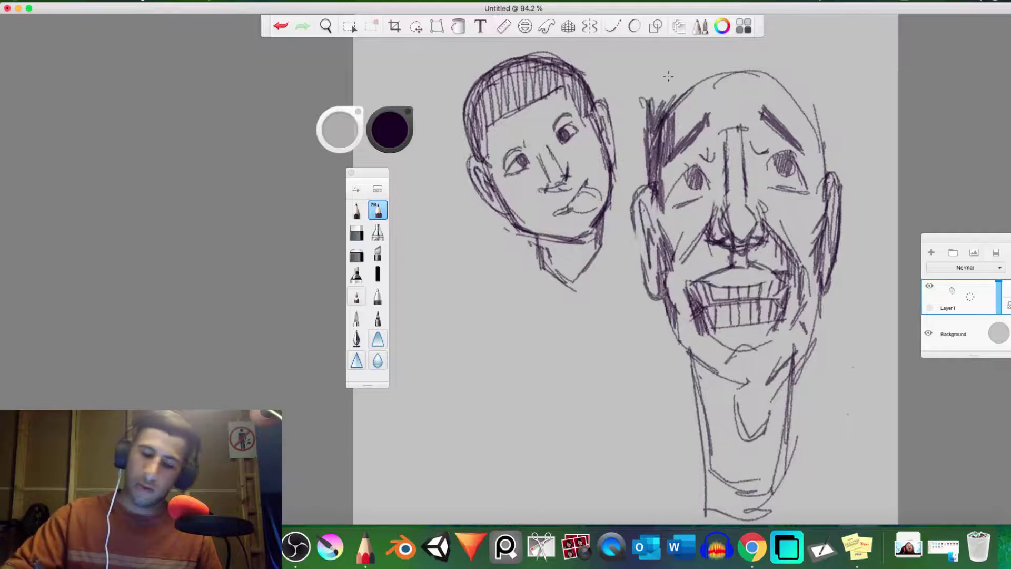
# - Draw a matching pointed tuft of dark hair above the right ear of the second head
pyautogui.moveTo(829, 160)
pyautogui.mouseDown()
pyautogui.moveTo(816, 194)
pyautogui.moveTo(823, 202)
pyautogui.mouseUp()
pyautogui.moveTo(827, 118); pyautogui.dragTo(820, 171)
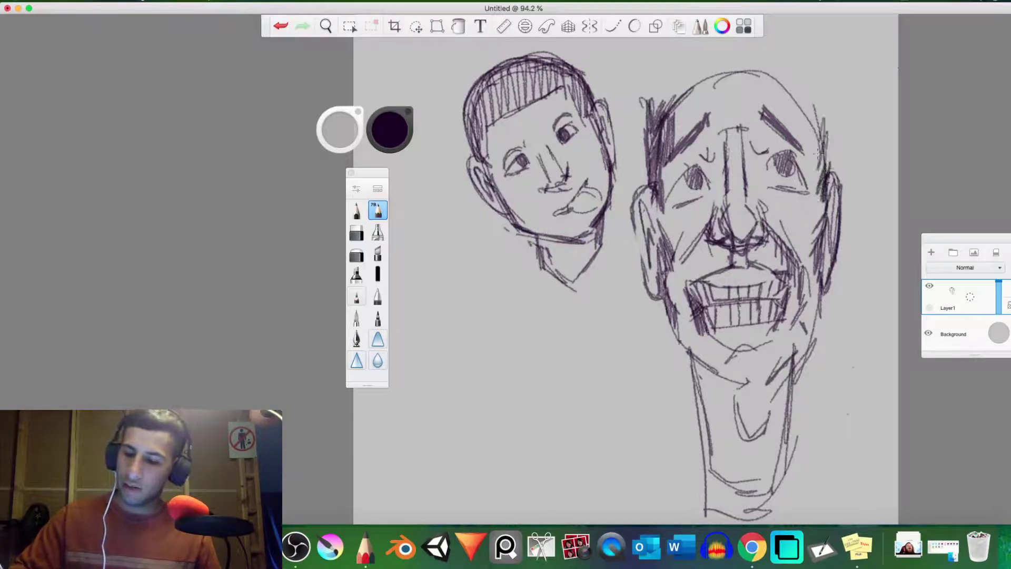
pyautogui.moveTo(822, 94)
pyautogui.mouseDown()
pyautogui.moveTo(835, 154)
pyautogui.moveTo(829, 134)
pyautogui.moveTo(833, 179)
pyautogui.moveTo(813, 190)
pyautogui.moveTo(814, 129)
pyautogui.moveTo(817, 200)
pyautogui.mouseUp()
pyautogui.moveTo(827, 145); pyautogui.dragTo(817, 211)
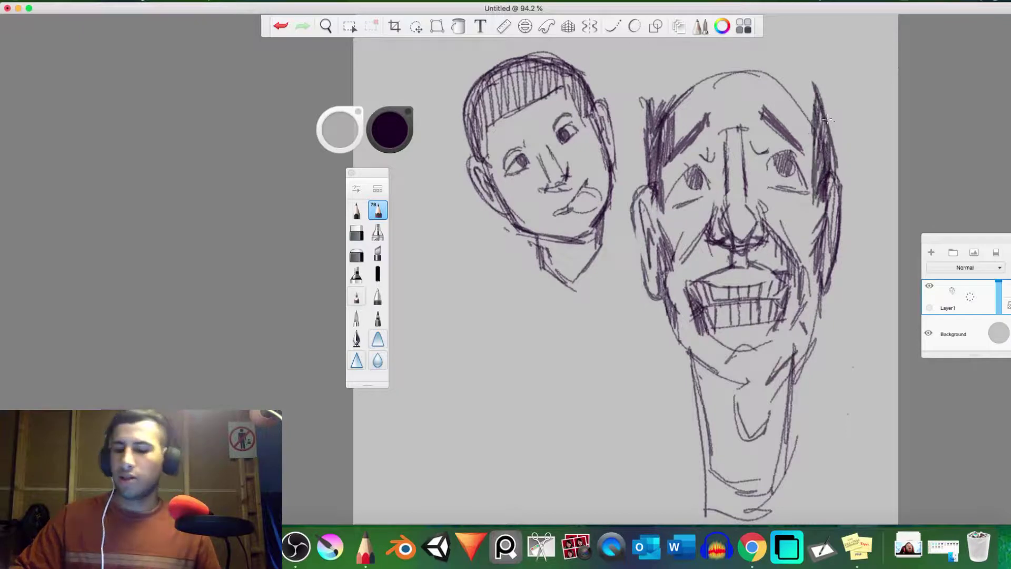
pyautogui.moveTo(838, 110); pyautogui.dragTo(843, 174)
# - Darken the left tuft of side hair with denser strokes
pyautogui.moveTo(680, 92)
pyautogui.mouseDown()
pyautogui.moveTo(649, 124)
pyautogui.moveTo(656, 192)
pyautogui.mouseUp()
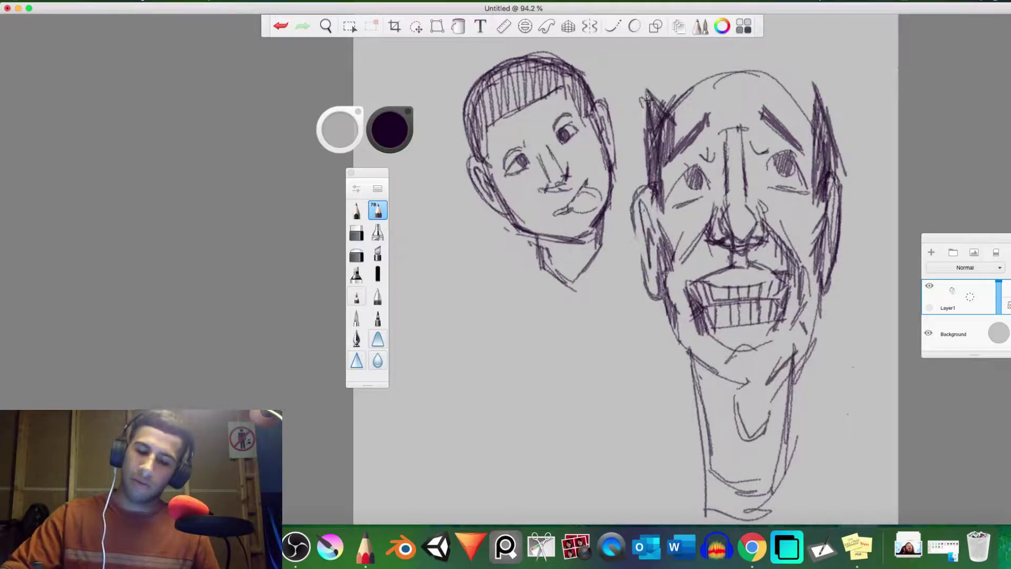
pyautogui.moveTo(645, 103); pyautogui.dragTo(655, 185)
pyautogui.moveTo(672, 117); pyautogui.dragTo(656, 178)
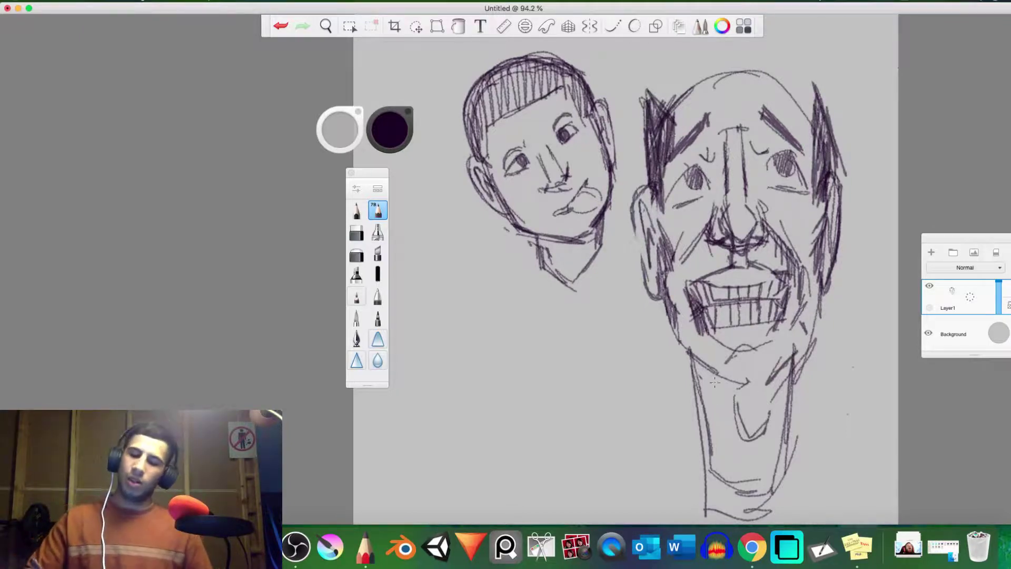
# - Reinforce both sides of the long neck, the collar line and the left jawline with darker strokes
pyautogui.moveTo(697, 353)
pyautogui.mouseDown()
pyautogui.moveTo(712, 489)
pyautogui.moveTo(741, 501)
pyautogui.mouseUp()
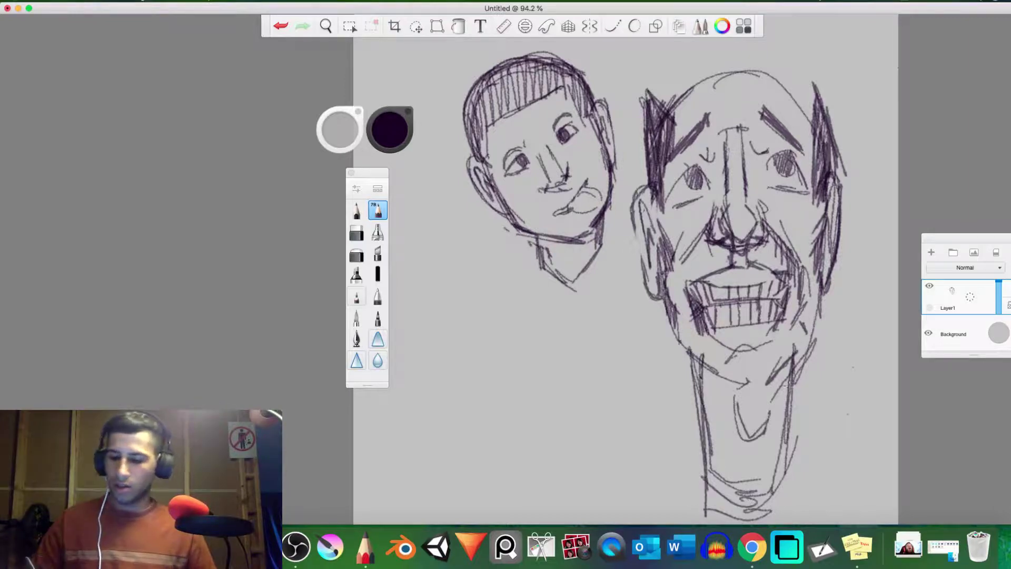
pyautogui.moveTo(791, 354); pyautogui.dragTo(785, 485)
pyautogui.moveTo(797, 395); pyautogui.dragTo(790, 485)
pyautogui.moveTo(676, 342)
pyautogui.mouseDown()
pyautogui.moveTo(732, 372)
pyautogui.moveTo(722, 368)
pyautogui.mouseUp()
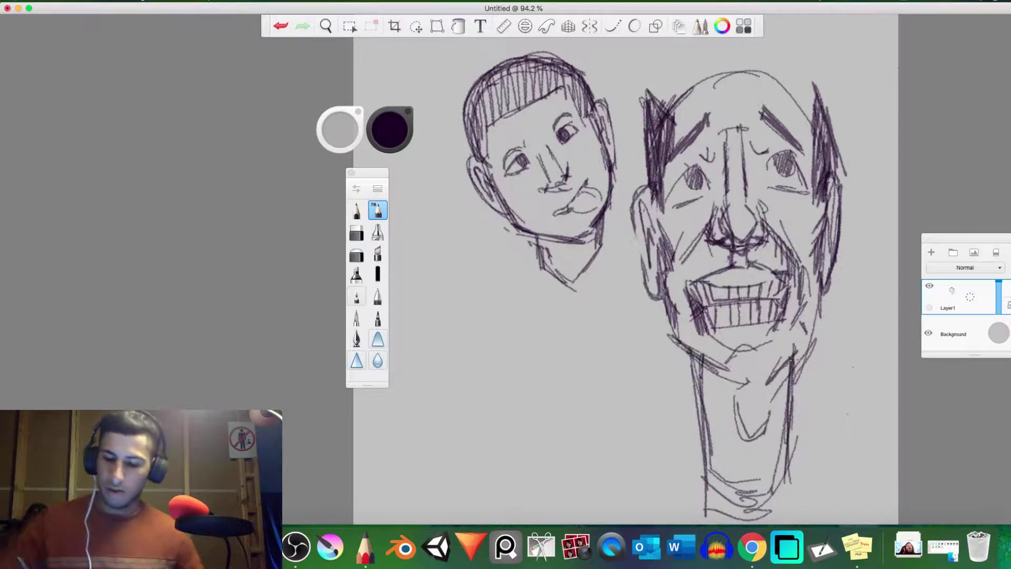
# - Redraw the lower jawlines of the second head so they converge into a narrow pointed chin above the neck
pyautogui.moveTo(825, 334); pyautogui.dragTo(766, 389)
pyautogui.moveTo(728, 360); pyautogui.dragTo(744, 386)
pyautogui.moveTo(728, 360)
pyautogui.mouseDown()
pyautogui.moveTo(751, 395)
pyautogui.moveTo(751, 365)
pyautogui.moveTo(729, 367)
pyautogui.moveTo(761, 397)
pyautogui.mouseUp()
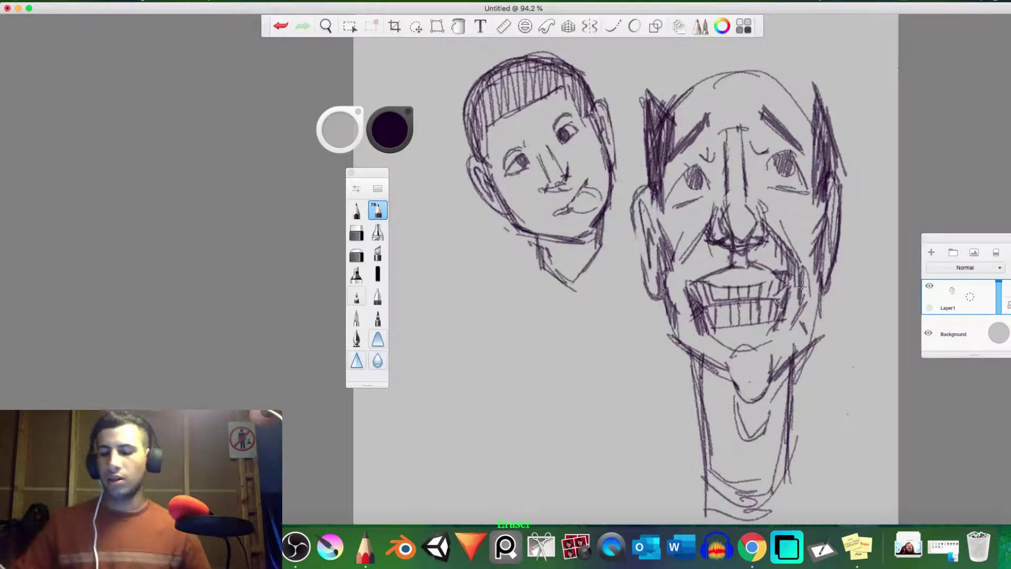
# - Erase the stray jaw lines crossing the second head's chin and shade the area beneath its lower lip
pyautogui.moveTo(730, 366); pyautogui.dragTo(713, 358)
pyautogui.moveTo(721, 364)
pyautogui.mouseDown()
pyautogui.moveTo(772, 326)
pyautogui.moveTo(782, 357)
pyautogui.mouseUp()
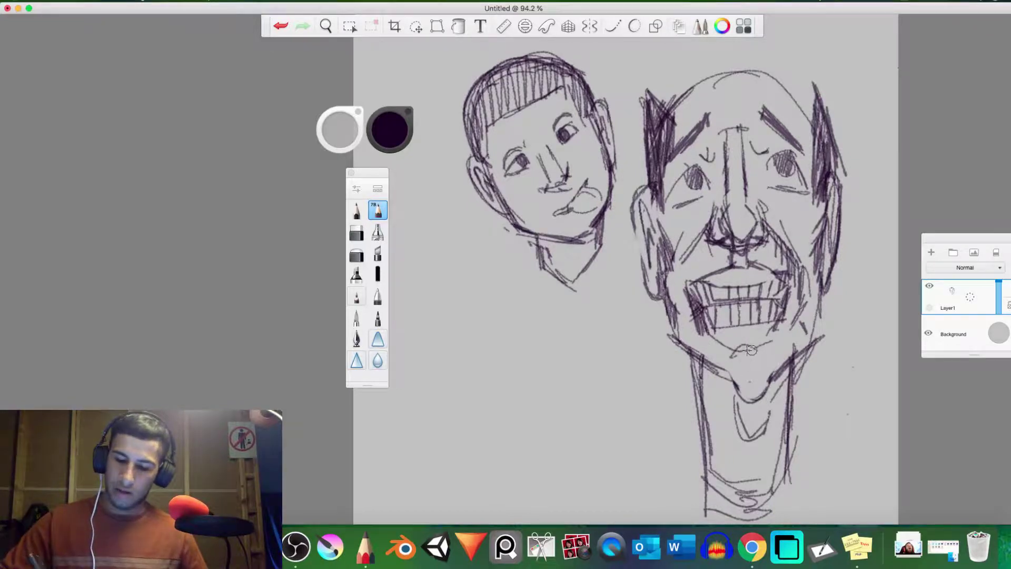
pyautogui.moveTo(755, 360)
pyautogui.mouseDown()
pyautogui.moveTo(737, 370)
pyautogui.moveTo(776, 354)
pyautogui.moveTo(743, 356)
pyautogui.moveTo(733, 367)
pyautogui.moveTo(731, 340)
pyautogui.moveTo(725, 363)
pyautogui.moveTo(707, 332)
pyautogui.moveTo(725, 364)
pyautogui.moveTo(764, 353)
pyautogui.mouseUp()
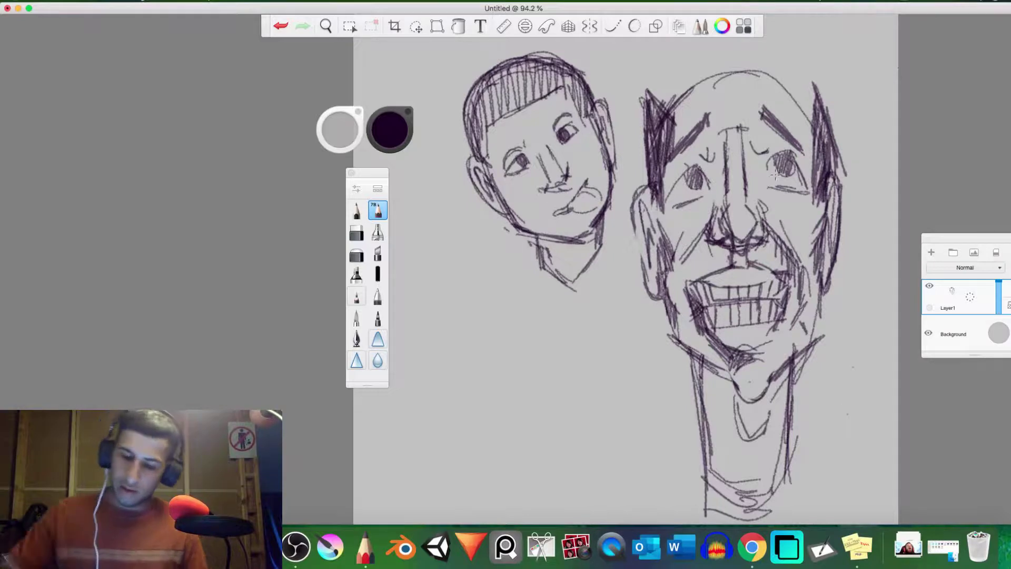
# - Add wavy forehead wrinkles to the second head and retrace its bald crown with a higher, darker outline
pyautogui.moveTo(703, 106)
pyautogui.mouseDown()
pyautogui.moveTo(754, 94)
pyautogui.moveTo(730, 91)
pyautogui.mouseUp()
pyautogui.moveTo(661, 103)
pyautogui.mouseDown()
pyautogui.moveTo(710, 68)
pyautogui.moveTo(773, 54)
pyautogui.moveTo(757, 59)
pyautogui.moveTo(794, 82)
pyautogui.moveTo(814, 112)
pyautogui.moveTo(766, 64)
pyautogui.moveTo(700, 66)
pyautogui.moveTo(668, 95)
pyautogui.moveTo(683, 79)
pyautogui.moveTo(758, 59)
pyautogui.moveTo(675, 99)
pyautogui.moveTo(736, 72)
pyautogui.moveTo(688, 89)
pyautogui.moveTo(767, 76)
pyautogui.moveTo(811, 127)
pyautogui.moveTo(786, 76)
pyautogui.mouseUp()
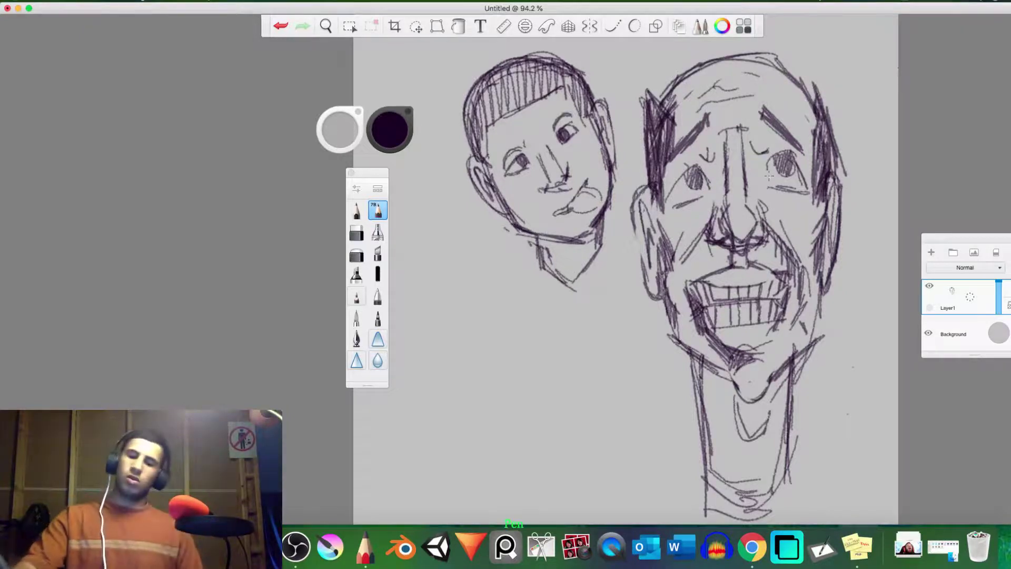
# - Hatch shadows into both eye sockets of the second head and draw bags beneath the eyes
pyautogui.moveTo(729, 170)
pyautogui.mouseDown()
pyautogui.moveTo(726, 149)
pyautogui.moveTo(728, 194)
pyautogui.moveTo(717, 199)
pyautogui.moveTo(703, 142)
pyautogui.moveTo(669, 182)
pyautogui.moveTo(679, 241)
pyautogui.mouseUp()
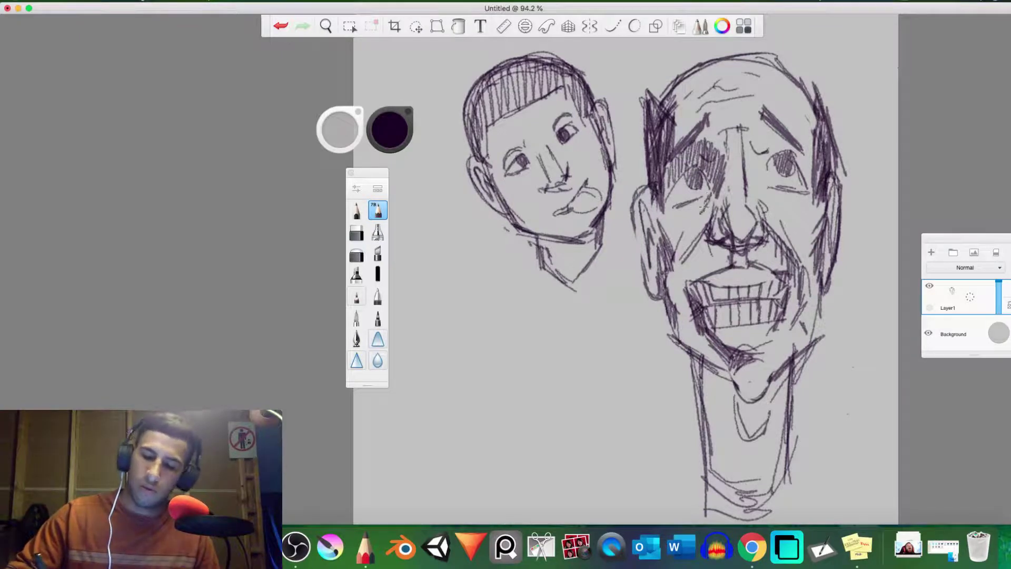
pyautogui.moveTo(705, 207); pyautogui.dragTo(693, 225)
pyautogui.moveTo(765, 197); pyautogui.dragTo(780, 206)
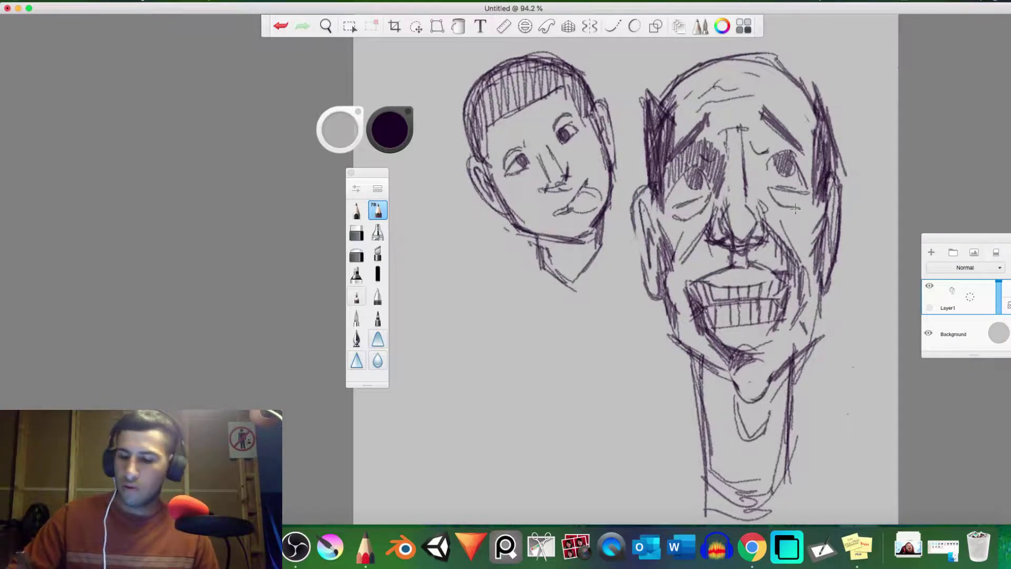
pyautogui.moveTo(770, 167)
pyautogui.mouseDown()
pyautogui.moveTo(762, 187)
pyautogui.moveTo(747, 133)
pyautogui.moveTo(767, 129)
pyautogui.moveTo(798, 158)
pyautogui.moveTo(808, 148)
pyautogui.moveTo(799, 153)
pyautogui.moveTo(811, 166)
pyautogui.mouseUp()
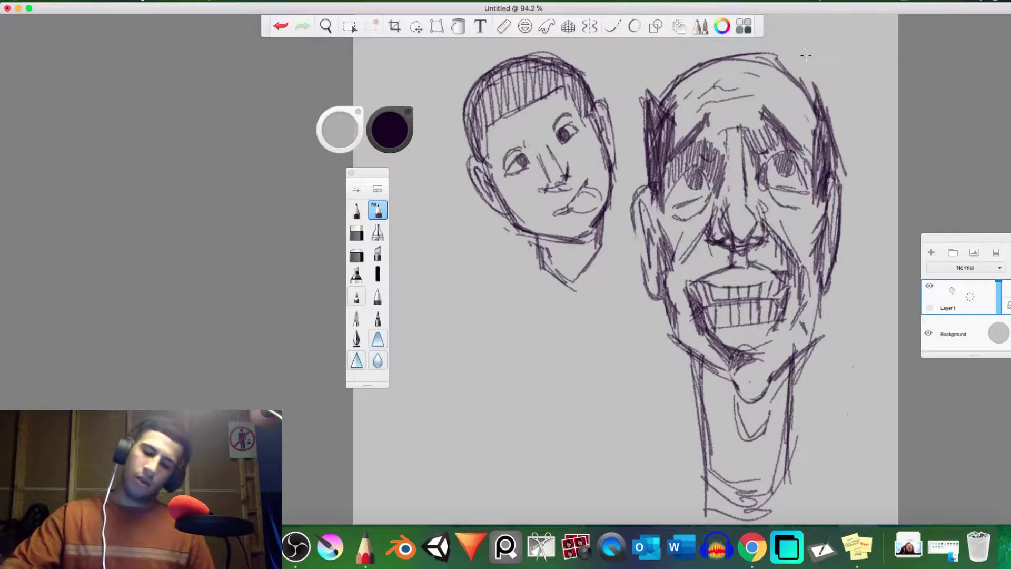
# - Shade the second head's cheeks and the left side of its nose with dark strokes
pyautogui.moveTo(683, 228)
pyautogui.mouseDown()
pyautogui.moveTo(665, 251)
pyautogui.moveTo(669, 265)
pyautogui.mouseUp()
pyautogui.moveTo(709, 208)
pyautogui.mouseDown()
pyautogui.moveTo(712, 220)
pyautogui.moveTo(719, 177)
pyautogui.mouseUp()
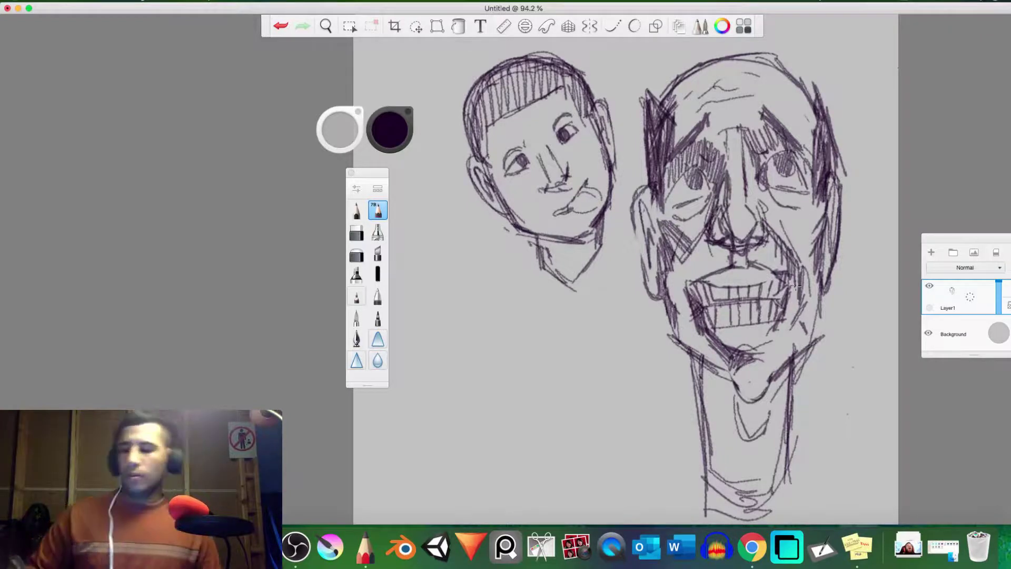
pyautogui.moveTo(780, 232); pyautogui.dragTo(800, 254)
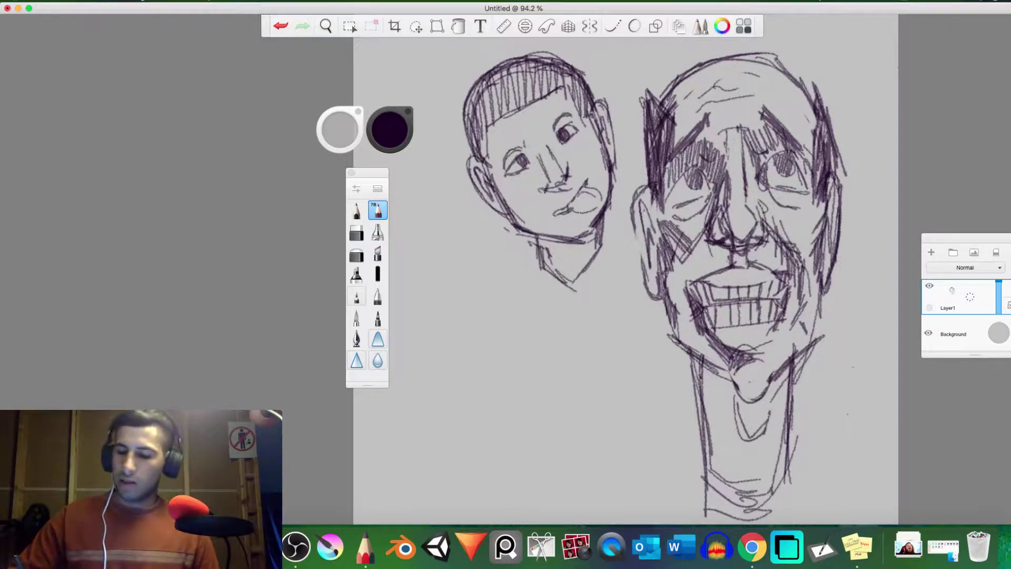
# - Darken the second head's upper lip, lower mouth edge, corners and the gap between its rows of teeth
pyautogui.moveTo(727, 246)
pyautogui.mouseDown()
pyautogui.moveTo(719, 257)
pyautogui.moveTo(706, 249)
pyautogui.moveTo(765, 248)
pyautogui.moveTo(735, 276)
pyautogui.moveTo(706, 284)
pyautogui.moveTo(773, 283)
pyautogui.mouseUp()
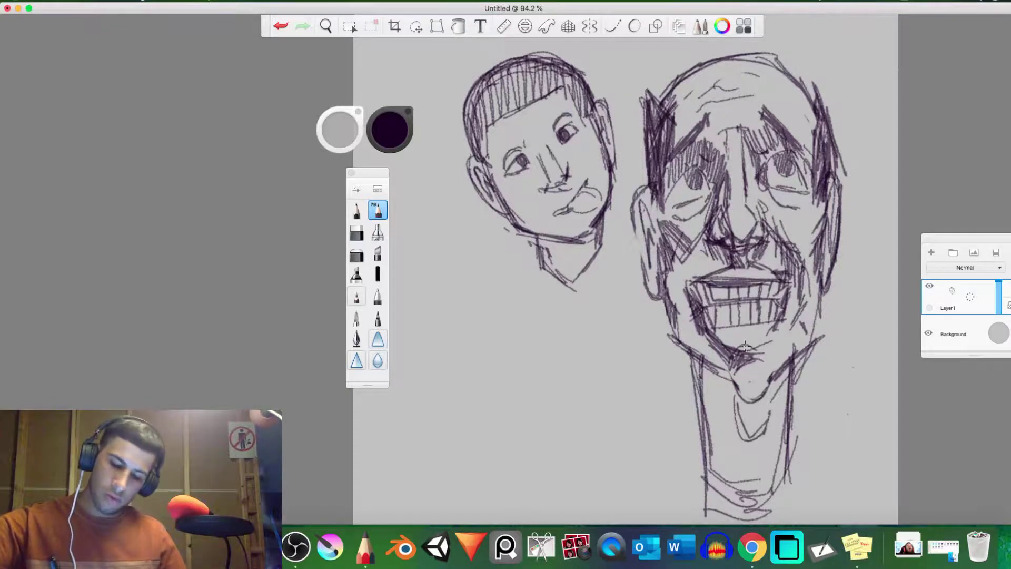
pyautogui.moveTo(780, 337)
pyautogui.mouseDown()
pyautogui.moveTo(756, 349)
pyautogui.moveTo(730, 324)
pyautogui.moveTo(780, 330)
pyautogui.moveTo(695, 328)
pyautogui.moveTo(777, 326)
pyautogui.mouseUp()
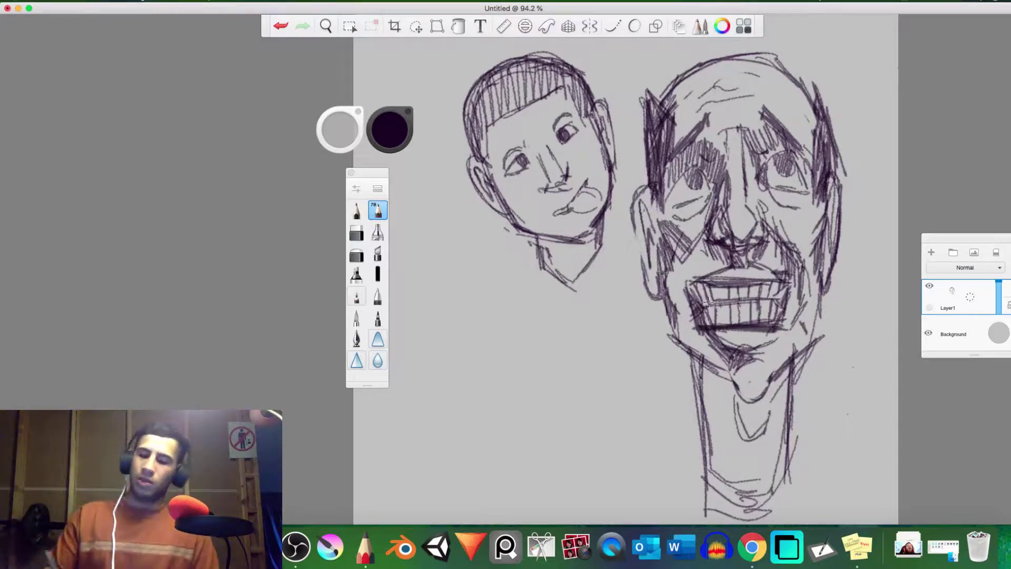
pyautogui.moveTo(710, 302); pyautogui.dragTo(770, 302)
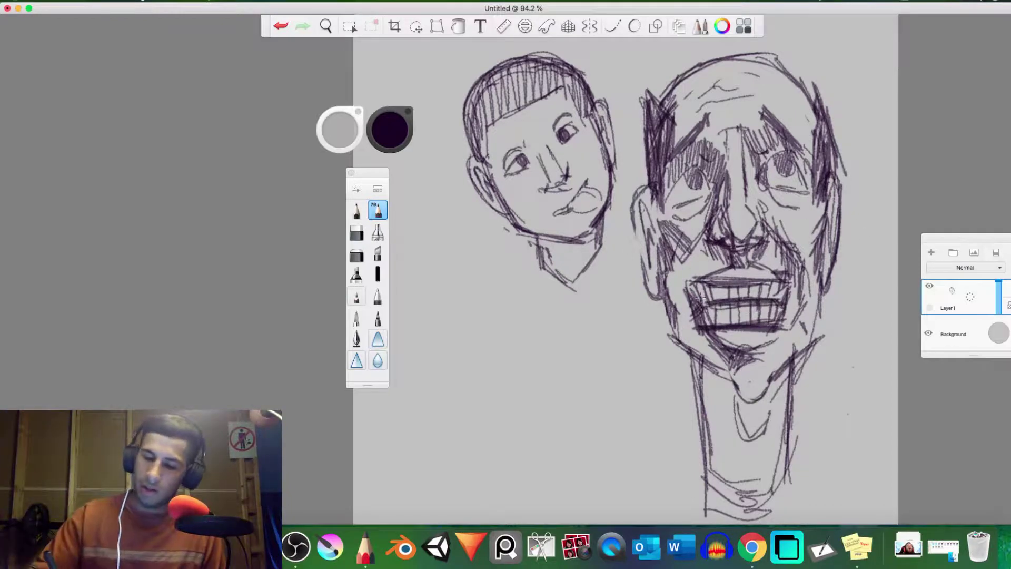
pyautogui.moveTo(701, 298)
pyautogui.mouseDown()
pyautogui.moveTo(698, 287)
pyautogui.moveTo(696, 295)
pyautogui.moveTo(771, 280)
pyautogui.moveTo(779, 317)
pyautogui.moveTo(786, 291)
pyautogui.mouseUp()
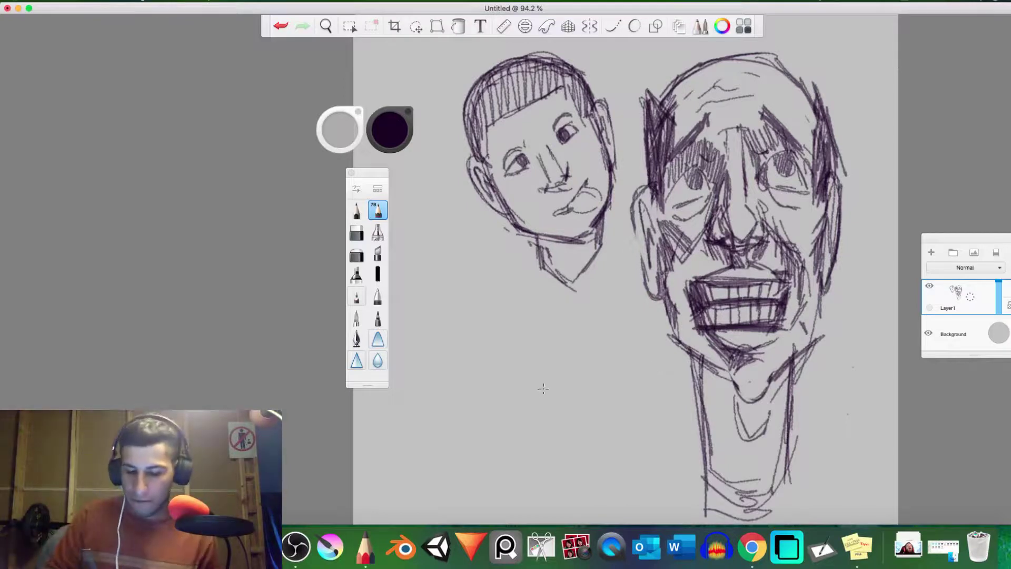
# - Sketch a wide stretched mouth with full lips and a few teeth in the empty area below the first head
pyautogui.moveTo(509, 403)
pyautogui.mouseDown()
pyautogui.moveTo(473, 435)
pyautogui.moveTo(511, 476)
pyautogui.mouseUp()
pyautogui.moveTo(606, 421)
pyautogui.mouseDown()
pyautogui.moveTo(628, 446)
pyautogui.moveTo(597, 470)
pyautogui.mouseUp()
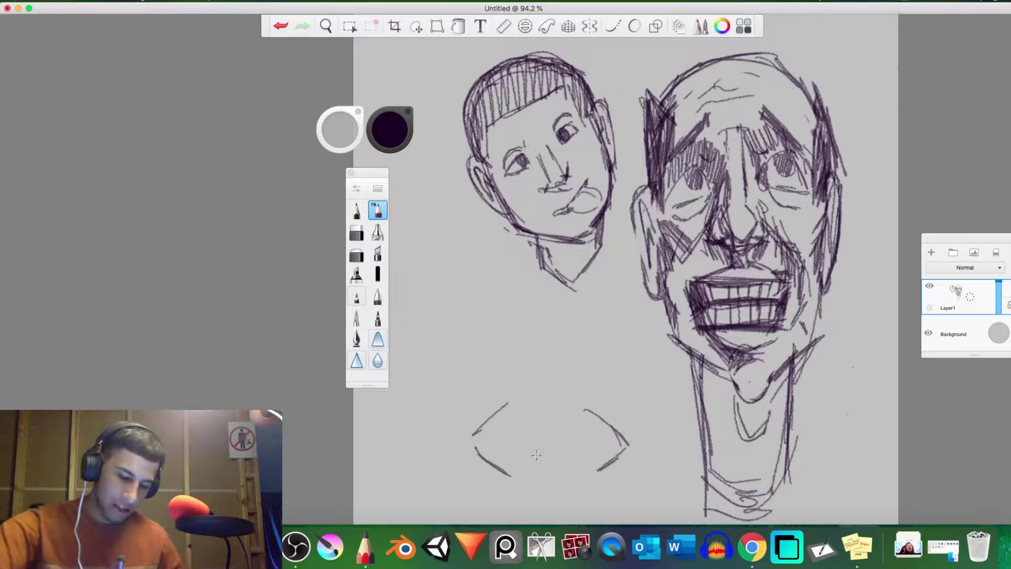
pyautogui.moveTo(476, 449)
pyautogui.mouseDown()
pyautogui.moveTo(548, 458)
pyautogui.moveTo(623, 448)
pyautogui.mouseUp()
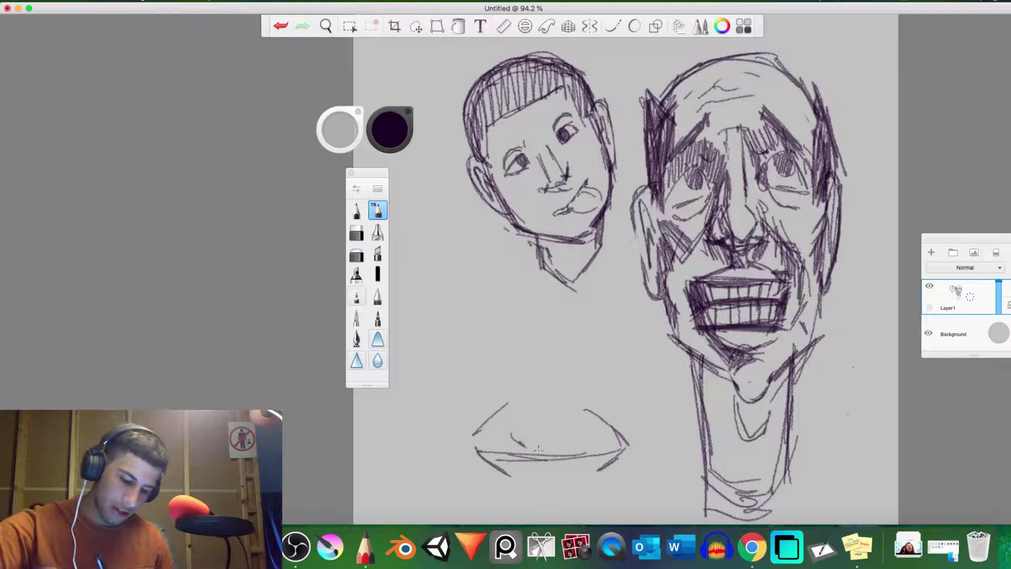
pyautogui.moveTo(539, 449); pyautogui.dragTo(582, 441)
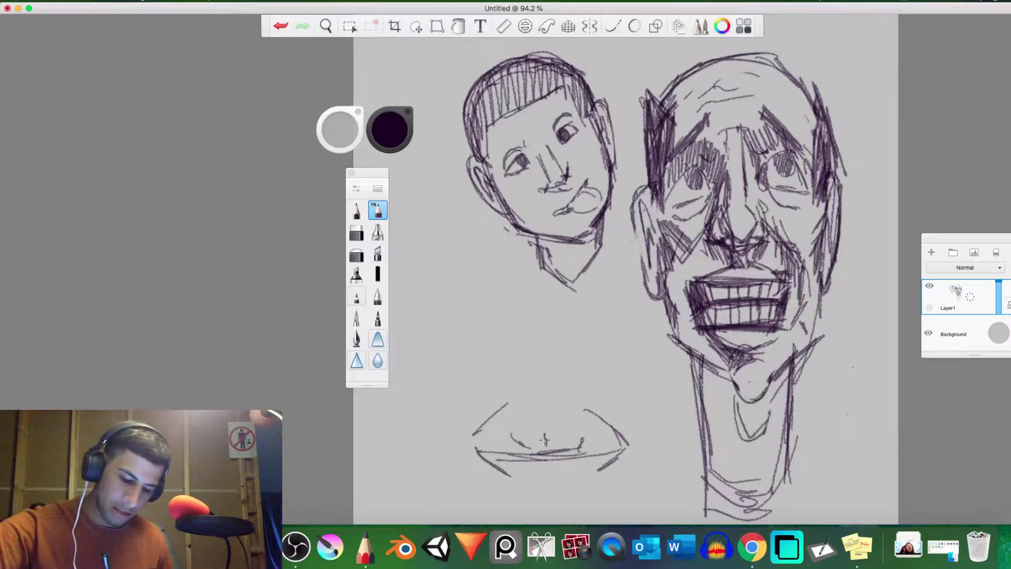
pyautogui.moveTo(494, 435)
pyautogui.mouseDown()
pyautogui.moveTo(464, 435)
pyautogui.moveTo(606, 431)
pyautogui.mouseUp()
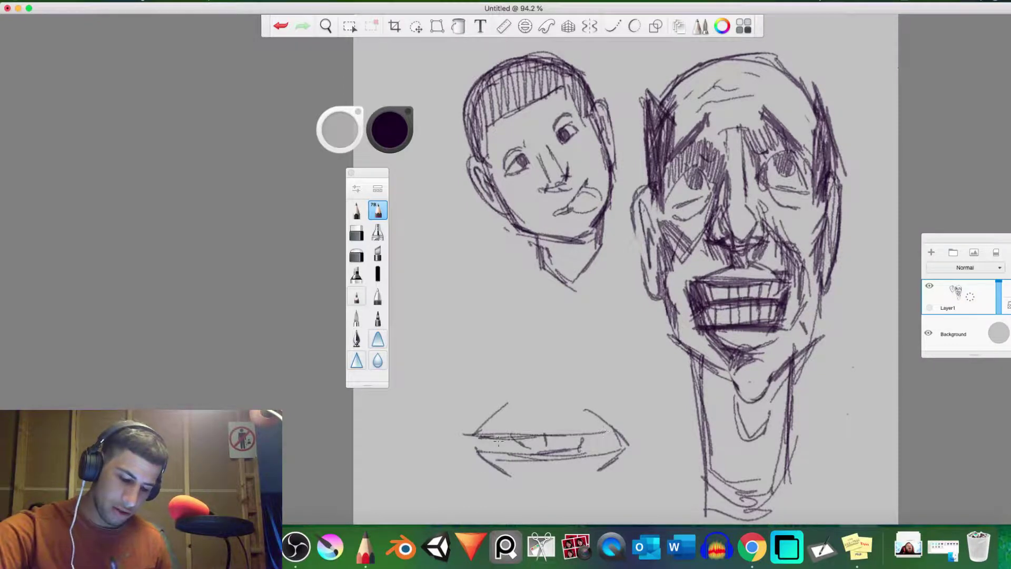
pyautogui.moveTo(499, 444); pyautogui.dragTo(603, 432)
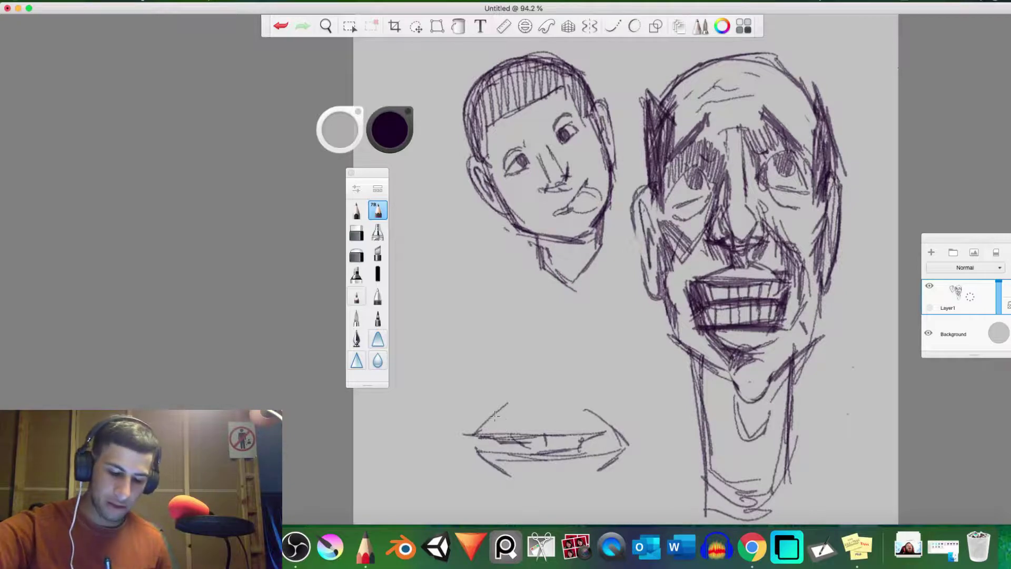
pyautogui.moveTo(490, 433)
pyautogui.mouseDown()
pyautogui.moveTo(503, 423)
pyautogui.moveTo(596, 427)
pyautogui.mouseUp()
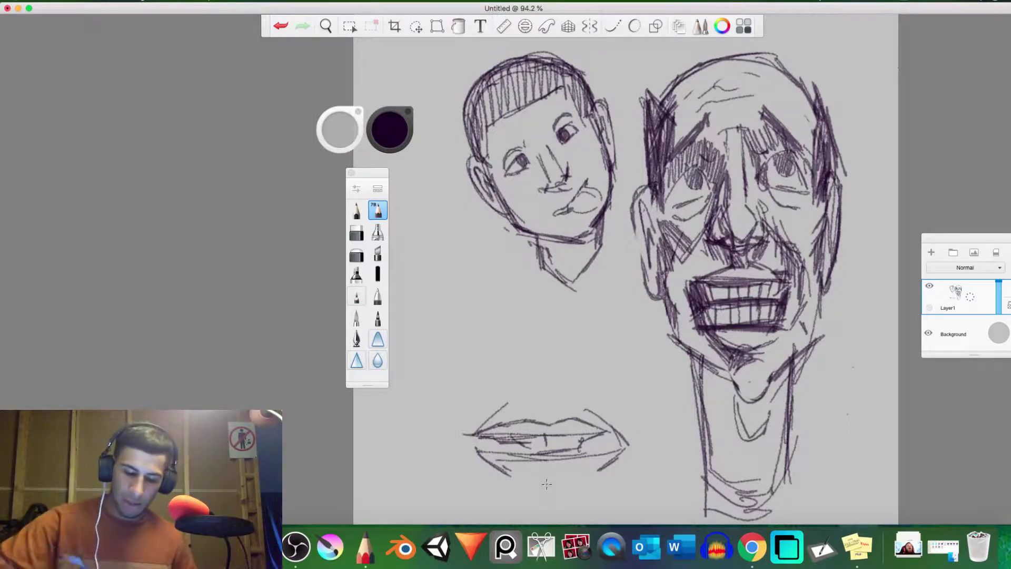
pyautogui.moveTo(543, 457)
pyautogui.mouseDown()
pyautogui.moveTo(541, 473)
pyautogui.moveTo(525, 472)
pyautogui.moveTo(577, 469)
pyautogui.moveTo(616, 452)
pyautogui.moveTo(525, 470)
pyautogui.moveTo(577, 468)
pyautogui.moveTo(612, 449)
pyautogui.mouseUp()
# - Draw a finger hooked into each corner of the new mouth and rough in the folded fingers above the right one
pyautogui.moveTo(478, 441)
pyautogui.mouseDown()
pyautogui.moveTo(485, 451)
pyautogui.moveTo(470, 456)
pyautogui.mouseUp()
pyautogui.moveTo(428, 431)
pyautogui.mouseDown()
pyautogui.moveTo(485, 452)
pyautogui.moveTo(462, 439)
pyautogui.moveTo(428, 449)
pyautogui.moveTo(438, 444)
pyautogui.mouseUp()
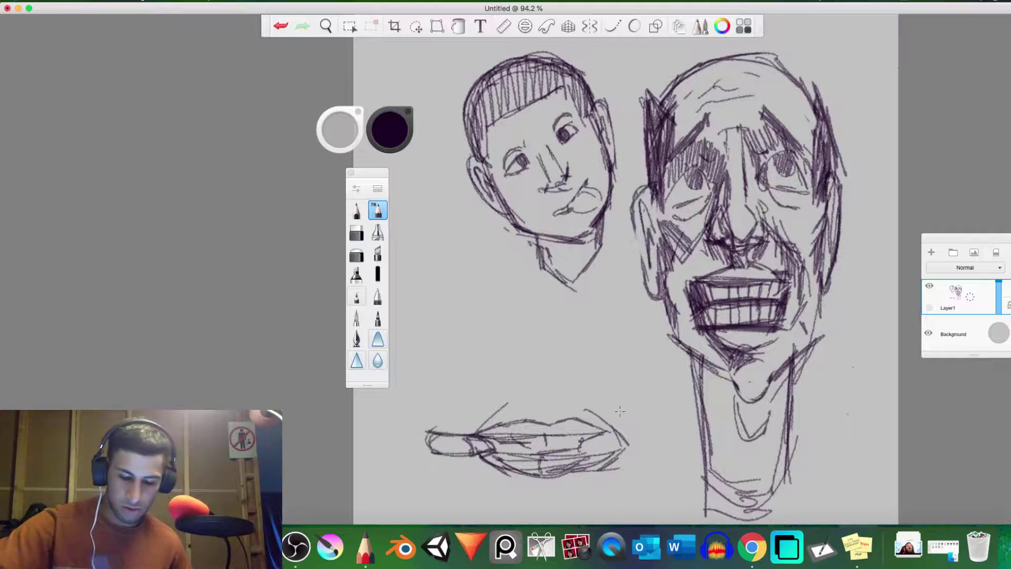
pyautogui.moveTo(606, 459)
pyautogui.mouseDown()
pyautogui.moveTo(611, 435)
pyautogui.moveTo(611, 459)
pyautogui.moveTo(625, 456)
pyautogui.moveTo(612, 426)
pyautogui.moveTo(625, 442)
pyautogui.moveTo(653, 450)
pyautogui.moveTo(659, 442)
pyautogui.moveTo(661, 455)
pyautogui.moveTo(656, 421)
pyautogui.moveTo(674, 431)
pyautogui.moveTo(652, 420)
pyautogui.mouseUp()
pyautogui.moveTo(650, 397)
pyautogui.mouseDown()
pyautogui.moveTo(675, 419)
pyautogui.moveTo(656, 391)
pyautogui.moveTo(683, 417)
pyautogui.mouseUp()
# - Rough in the knuckles above the left finger and erase the misplaced strokes there
pyautogui.moveTo(449, 433)
pyautogui.mouseDown()
pyautogui.moveTo(414, 417)
pyautogui.moveTo(431, 414)
pyautogui.moveTo(419, 398)
pyautogui.moveTo(407, 405)
pyautogui.moveTo(428, 393)
pyautogui.mouseUp()
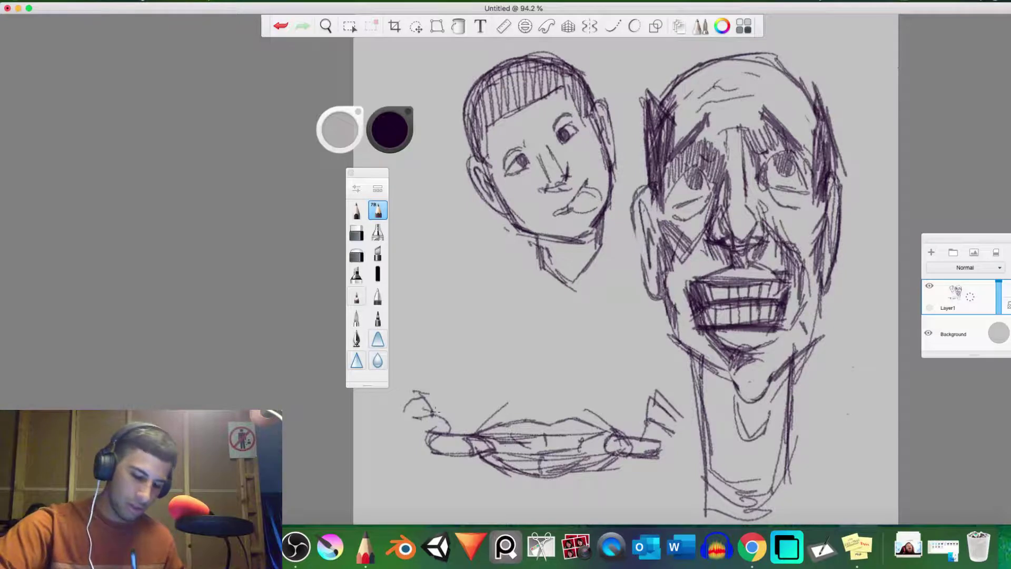
pyautogui.press('e')
pyautogui.moveTo(433, 411)
pyautogui.mouseDown()
pyautogui.moveTo(424, 401)
pyautogui.moveTo(392, 407)
pyautogui.mouseUp()
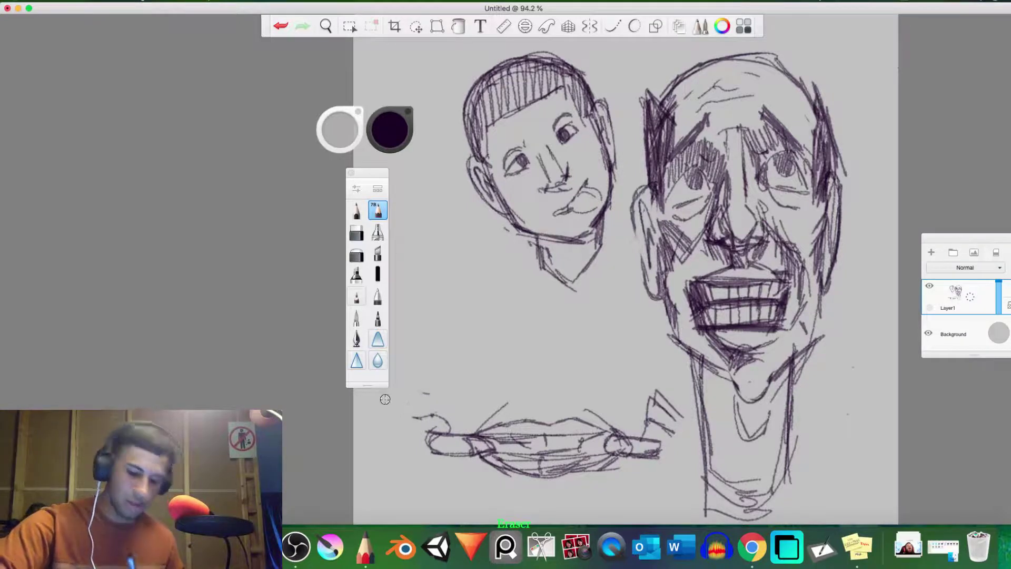
# - Build up both fists around the fingers pulling the mouth, adding lower fingers, knuckles and outer hand contours
pyautogui.moveTo(447, 457)
pyautogui.mouseDown()
pyautogui.moveTo(433, 485)
pyautogui.moveTo(453, 475)
pyautogui.moveTo(441, 490)
pyautogui.moveTo(451, 471)
pyautogui.moveTo(429, 456)
pyautogui.moveTo(428, 477)
pyautogui.mouseUp()
pyautogui.moveTo(415, 425)
pyautogui.mouseDown()
pyautogui.moveTo(427, 440)
pyautogui.moveTo(444, 427)
pyautogui.mouseUp()
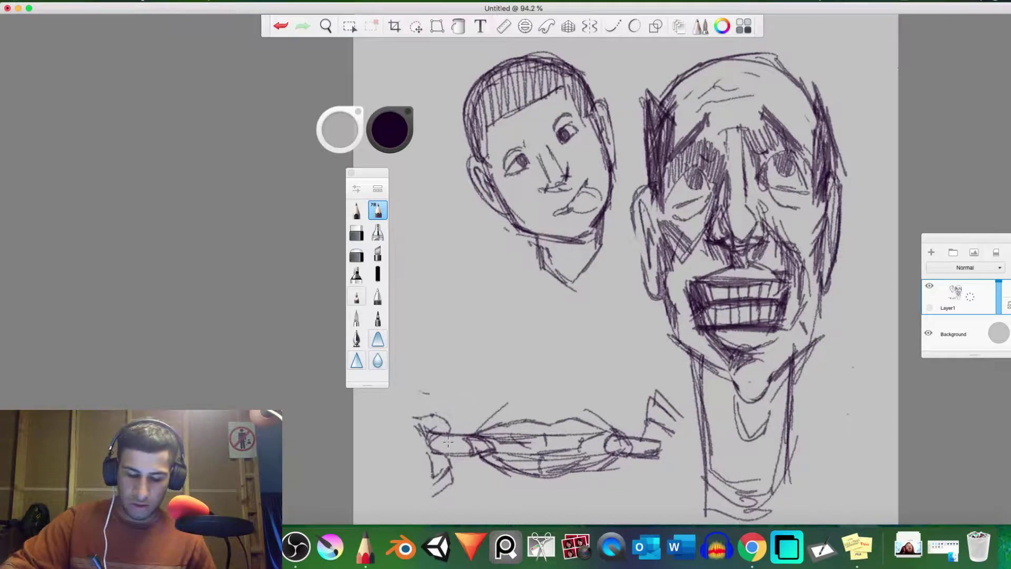
pyautogui.moveTo(411, 494)
pyautogui.mouseDown()
pyautogui.moveTo(439, 515)
pyautogui.moveTo(411, 505)
pyautogui.moveTo(431, 520)
pyautogui.moveTo(442, 511)
pyautogui.moveTo(444, 482)
pyautogui.moveTo(417, 487)
pyautogui.moveTo(442, 509)
pyautogui.mouseUp()
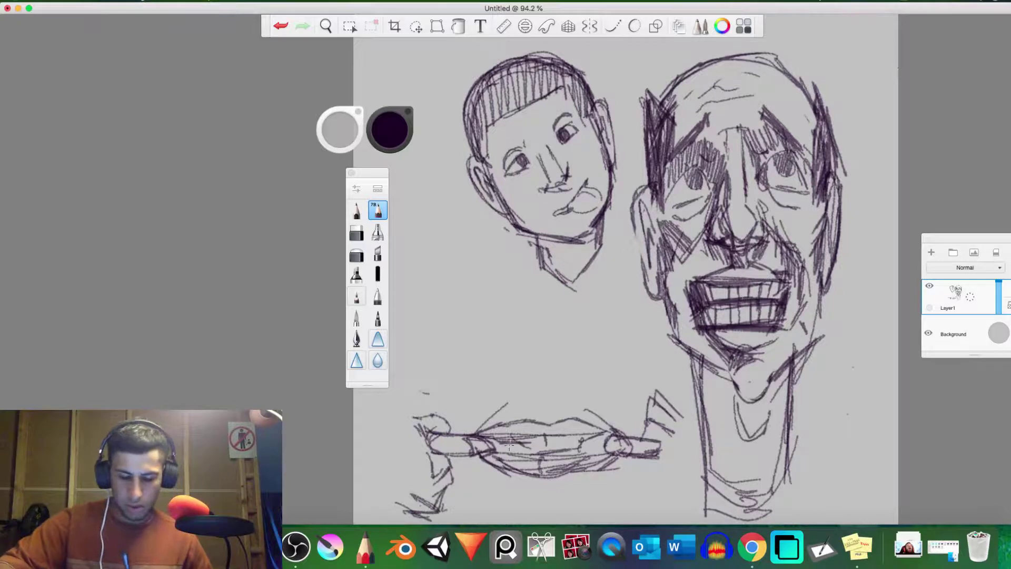
pyautogui.moveTo(647, 462)
pyautogui.mouseDown()
pyautogui.moveTo(666, 487)
pyautogui.moveTo(645, 474)
pyautogui.moveTo(648, 502)
pyautogui.moveTo(672, 514)
pyautogui.moveTo(689, 462)
pyautogui.moveTo(676, 484)
pyautogui.moveTo(692, 478)
pyautogui.moveTo(695, 441)
pyautogui.moveTo(694, 480)
pyautogui.moveTo(669, 499)
pyautogui.mouseUp()
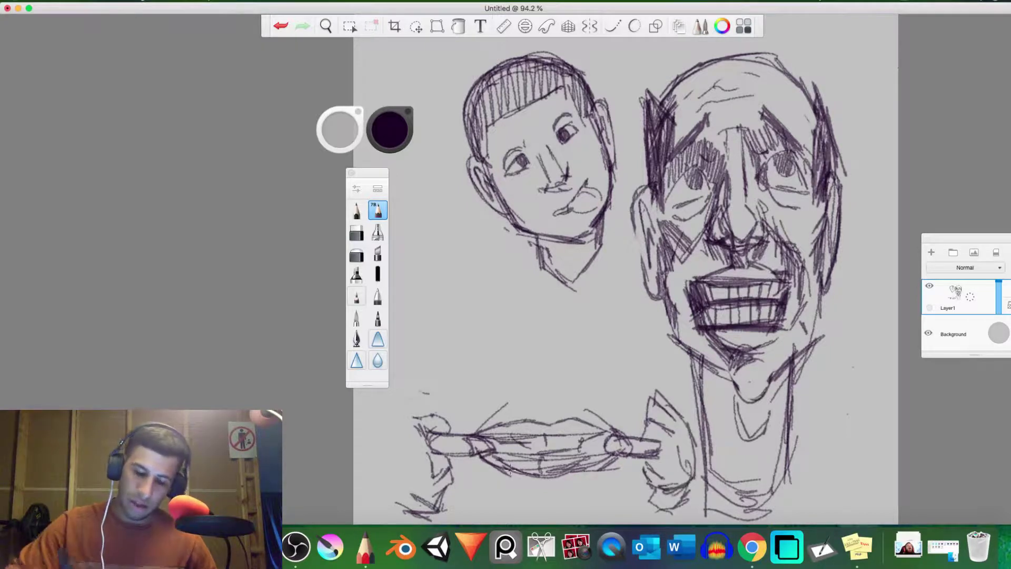
pyautogui.moveTo(414, 425)
pyautogui.mouseDown()
pyautogui.moveTo(396, 451)
pyautogui.moveTo(393, 500)
pyautogui.moveTo(403, 422)
pyautogui.moveTo(421, 463)
pyautogui.mouseUp()
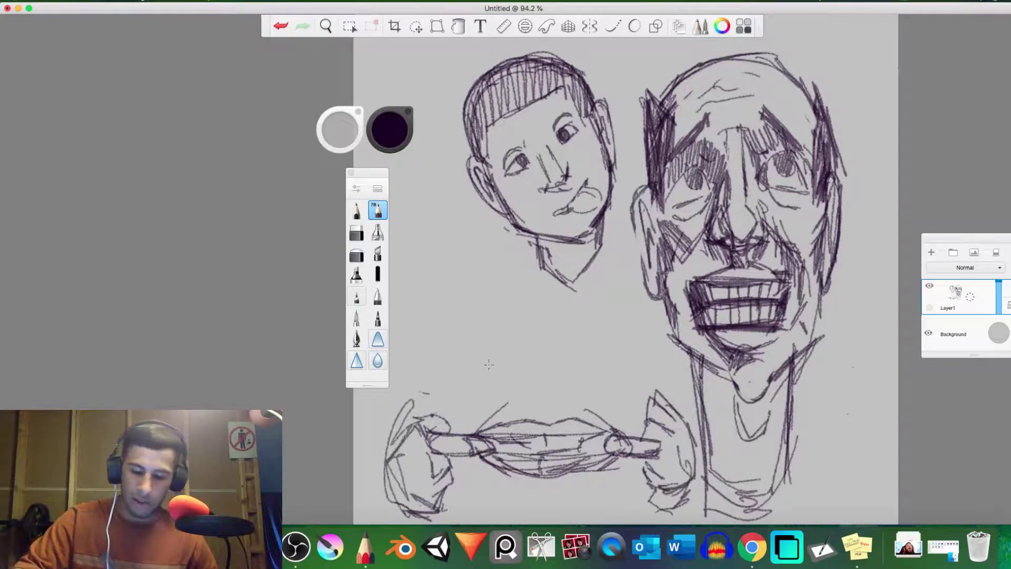
pyautogui.moveTo(695, 426)
pyautogui.mouseDown()
pyautogui.moveTo(707, 447)
pyautogui.moveTo(685, 505)
pyautogui.mouseUp()
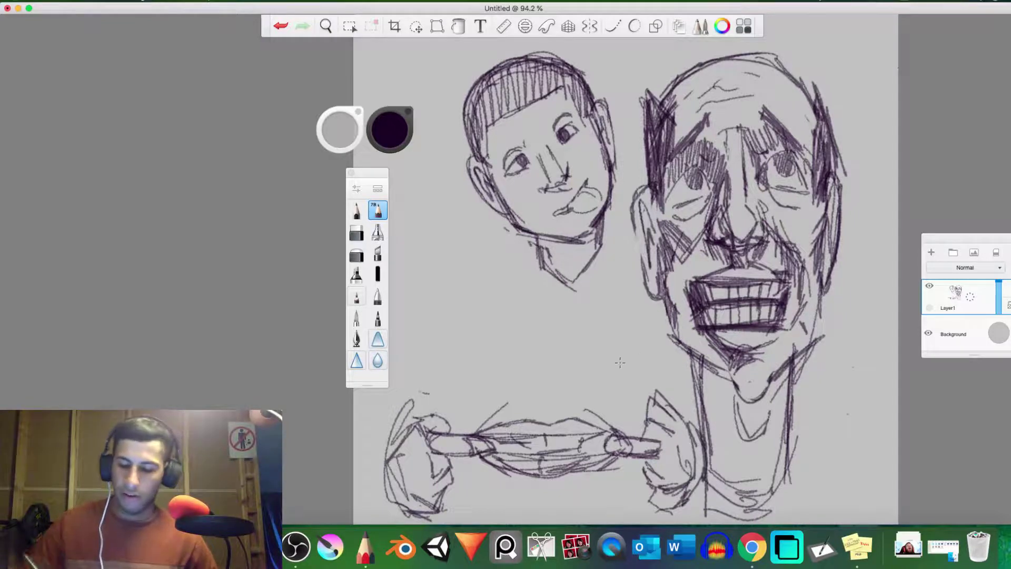
# - Lasso the whole mouth-and-hands sketch and scale it down to a little over half its size in place
pyautogui.click(416, 26)
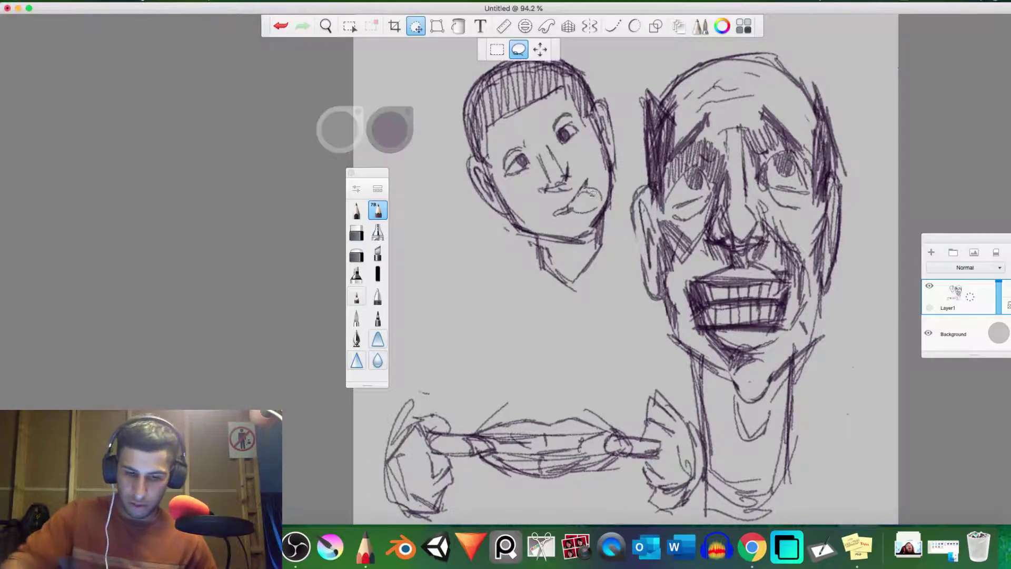
pyautogui.moveTo(665, 381)
pyautogui.mouseDown()
pyautogui.moveTo(705, 452)
pyautogui.moveTo(703, 508)
pyautogui.moveTo(661, 532)
pyautogui.moveTo(420, 525)
pyautogui.moveTo(360, 475)
pyautogui.moveTo(403, 388)
pyautogui.moveTo(546, 340)
pyautogui.moveTo(663, 380)
pyautogui.mouseUp()
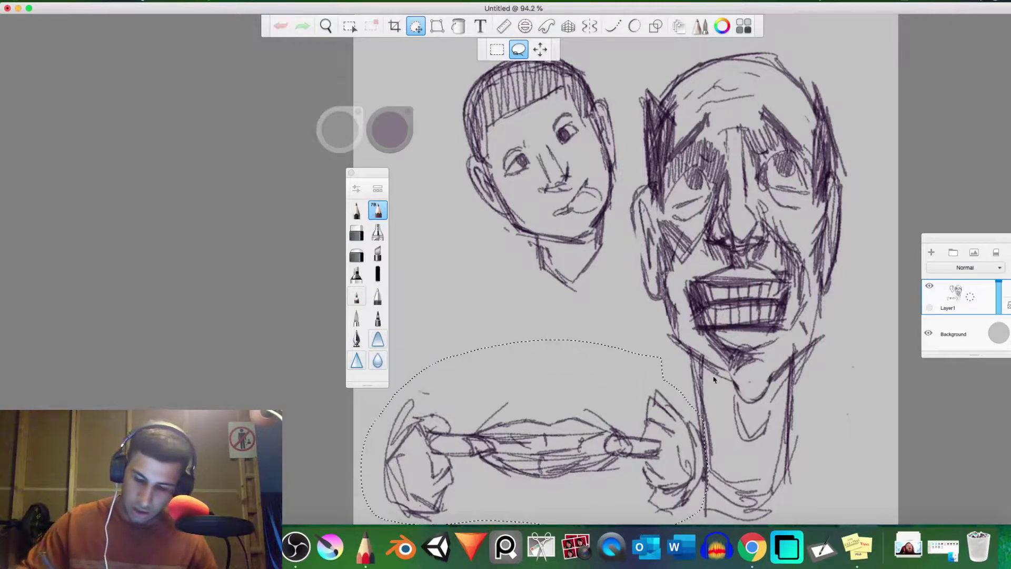
pyautogui.moveTo(698, 278)
pyautogui.mouseDown()
pyautogui.moveTo(634, 302)
pyautogui.moveTo(659, 306)
pyautogui.moveTo(594, 323)
pyautogui.moveTo(622, 315)
pyautogui.mouseUp()
pyautogui.click(667, 279)
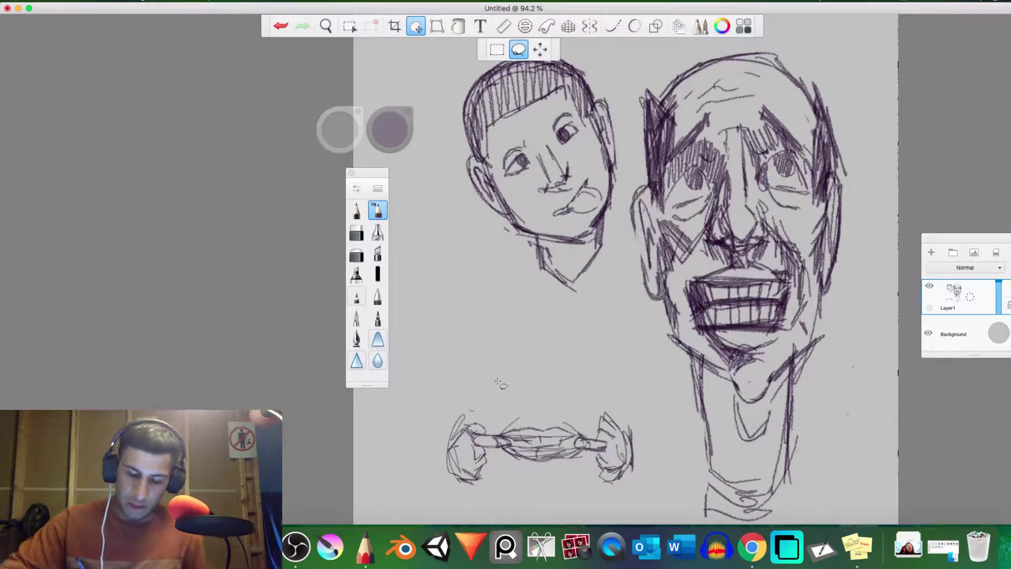
pyautogui.click(419, 26)
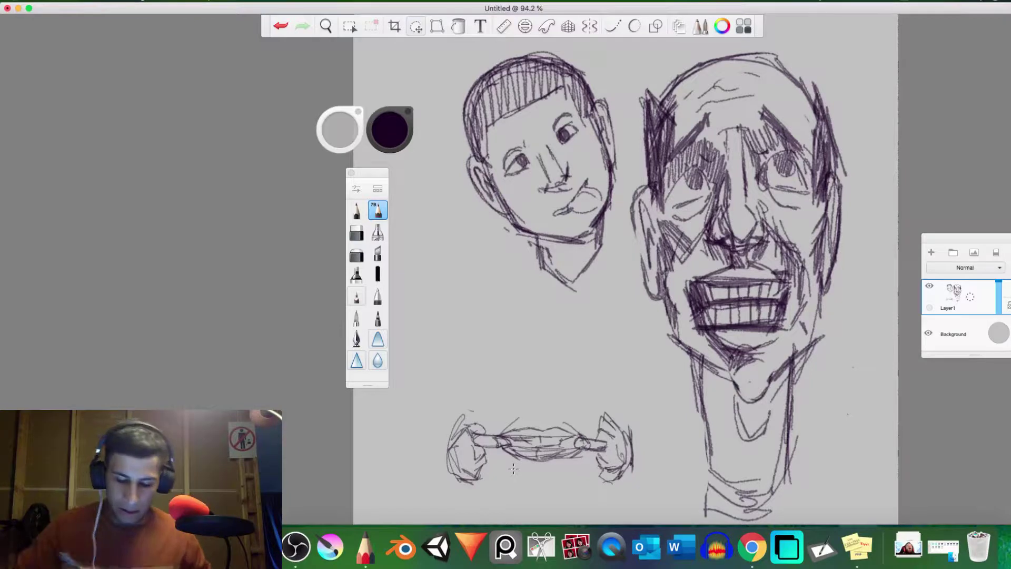
# - Draw the two sides of the chin below the shrunken mouth and join them with a curved chin line
pyautogui.moveTo(497, 465); pyautogui.dragTo(505, 488)
pyautogui.moveTo(587, 464); pyautogui.dragTo(580, 489)
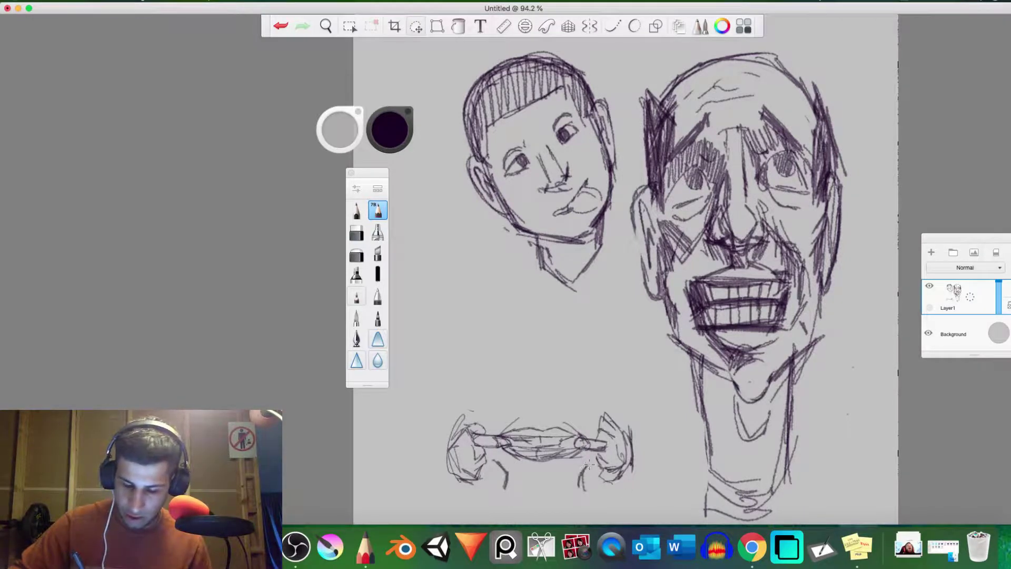
pyautogui.moveTo(509, 485)
pyautogui.mouseDown()
pyautogui.moveTo(506, 453)
pyautogui.moveTo(493, 460)
pyautogui.moveTo(521, 454)
pyautogui.mouseUp()
# - Shade the jaw beneath both mouth corners of the third sketch and erase the excess hatching beside the lips
pyautogui.moveTo(593, 463)
pyautogui.mouseDown()
pyautogui.moveTo(578, 481)
pyautogui.moveTo(522, 466)
pyautogui.moveTo(551, 468)
pyautogui.moveTo(511, 489)
pyautogui.moveTo(517, 479)
pyautogui.moveTo(537, 489)
pyautogui.moveTo(576, 477)
pyautogui.moveTo(519, 484)
pyautogui.moveTo(485, 446)
pyautogui.mouseUp()
pyautogui.moveTo(592, 470)
pyautogui.mouseDown()
pyautogui.moveTo(595, 429)
pyautogui.moveTo(562, 466)
pyautogui.moveTo(582, 473)
pyautogui.moveTo(592, 448)
pyautogui.mouseUp()
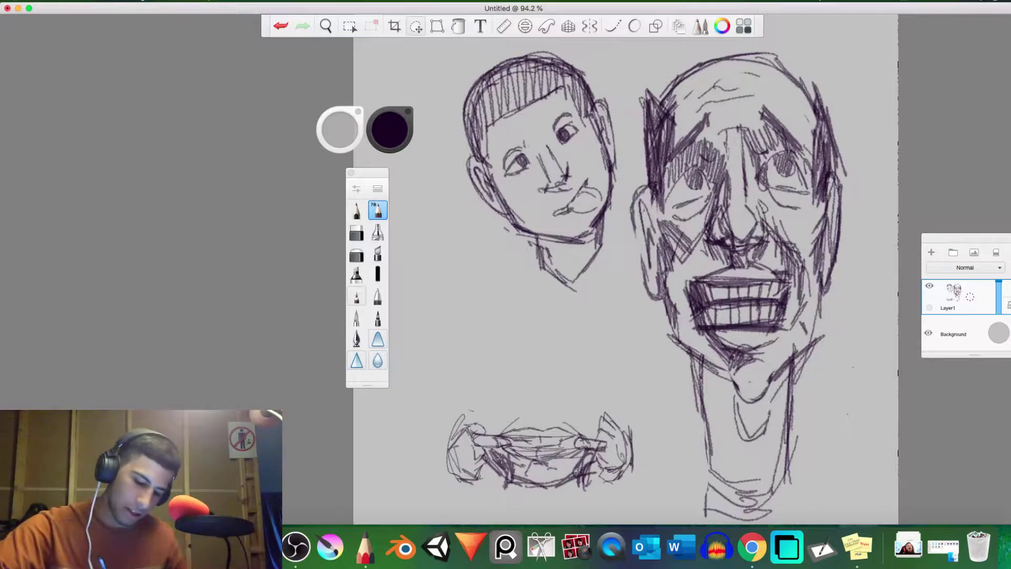
pyautogui.moveTo(510, 465)
pyautogui.mouseDown()
pyautogui.moveTo(495, 454)
pyautogui.moveTo(506, 452)
pyautogui.mouseUp()
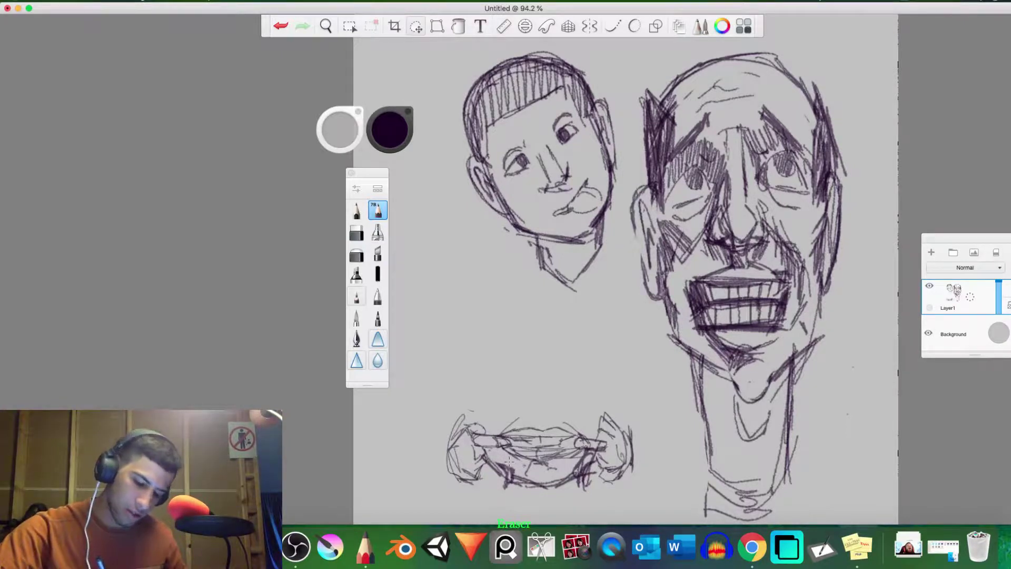
pyautogui.moveTo(575, 467); pyautogui.dragTo(587, 453)
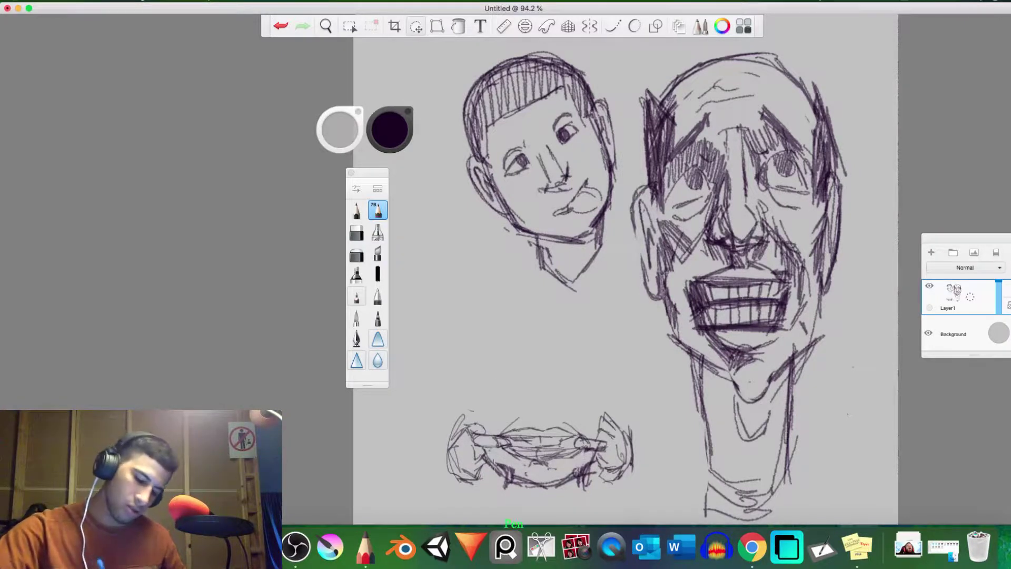
# - Darken the stretched lips of the third sketch and add tension creases above both mouth corners
pyautogui.moveTo(508, 466)
pyautogui.mouseDown()
pyautogui.moveTo(480, 448)
pyautogui.moveTo(498, 463)
pyautogui.mouseUp()
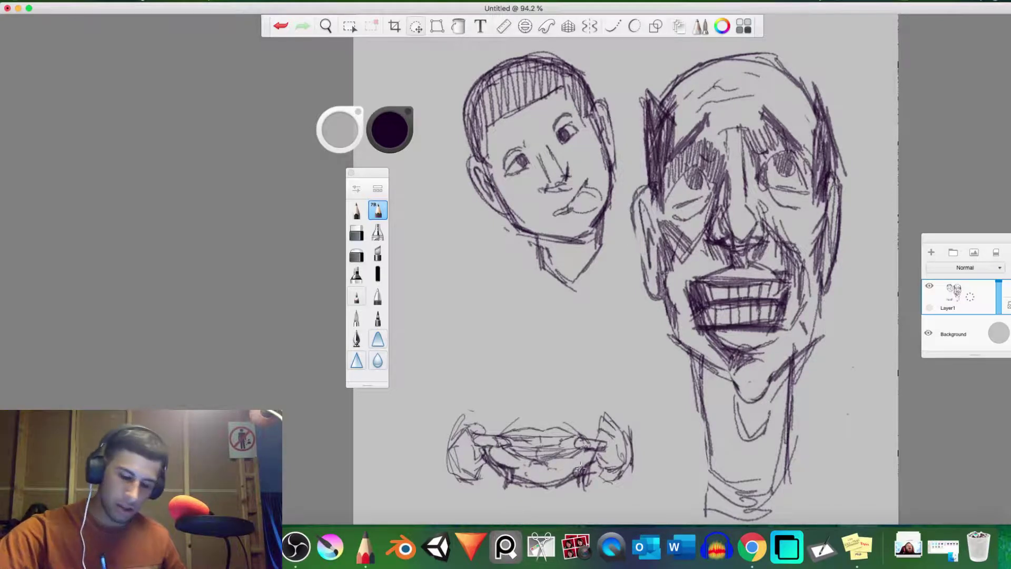
pyautogui.moveTo(559, 470)
pyautogui.mouseDown()
pyautogui.moveTo(584, 462)
pyautogui.moveTo(570, 444)
pyautogui.mouseUp()
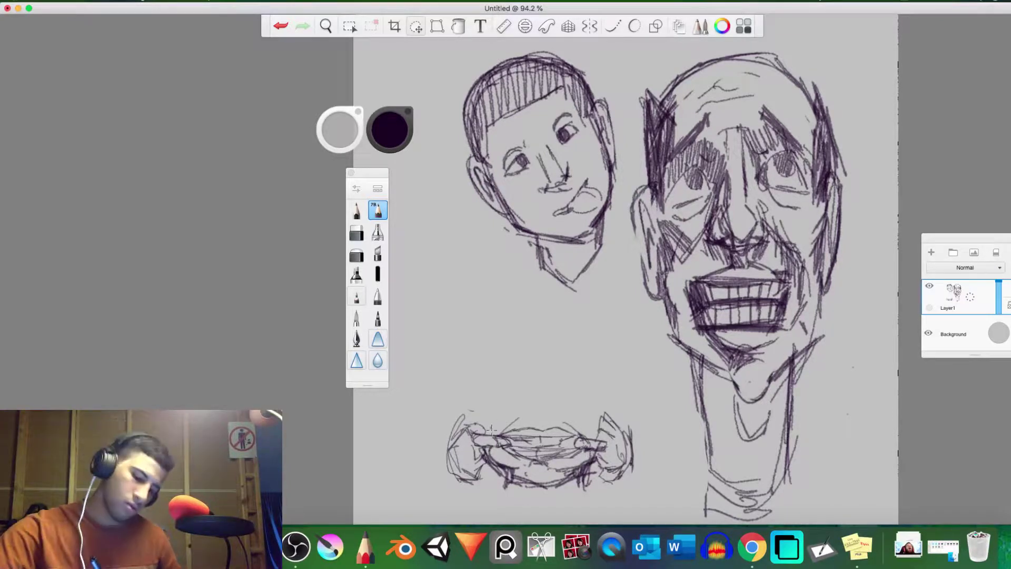
pyautogui.moveTo(491, 430); pyautogui.dragTo(499, 412)
pyautogui.moveTo(584, 418); pyautogui.dragTo(600, 438)
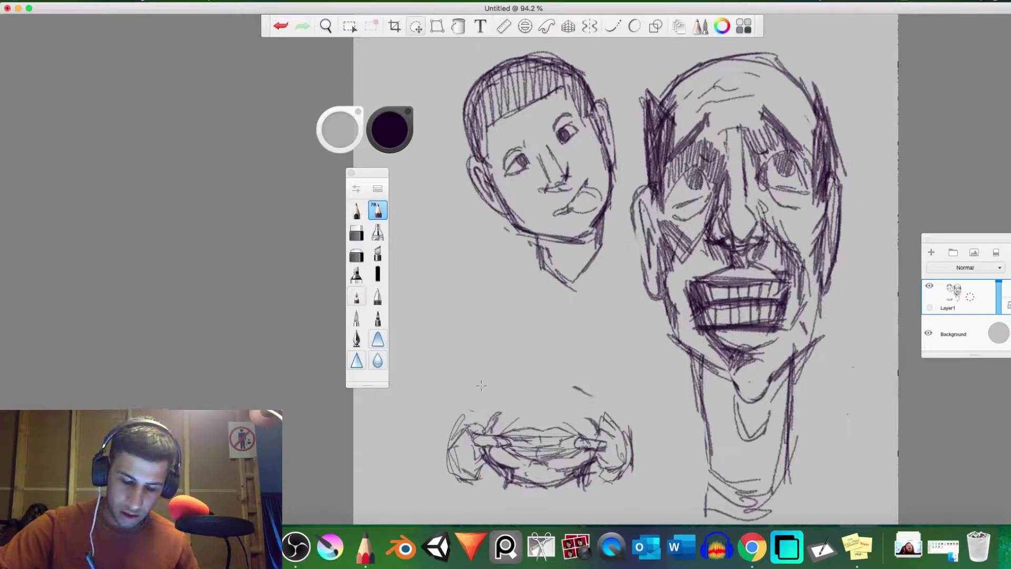
# - Draw one cheek contour rising from the mouth corner beside the fist, erasing and redrawing it as a straighter line
pyautogui.moveTo(492, 395)
pyautogui.mouseDown()
pyautogui.moveTo(468, 409)
pyautogui.moveTo(458, 387)
pyautogui.moveTo(465, 357)
pyautogui.mouseUp()
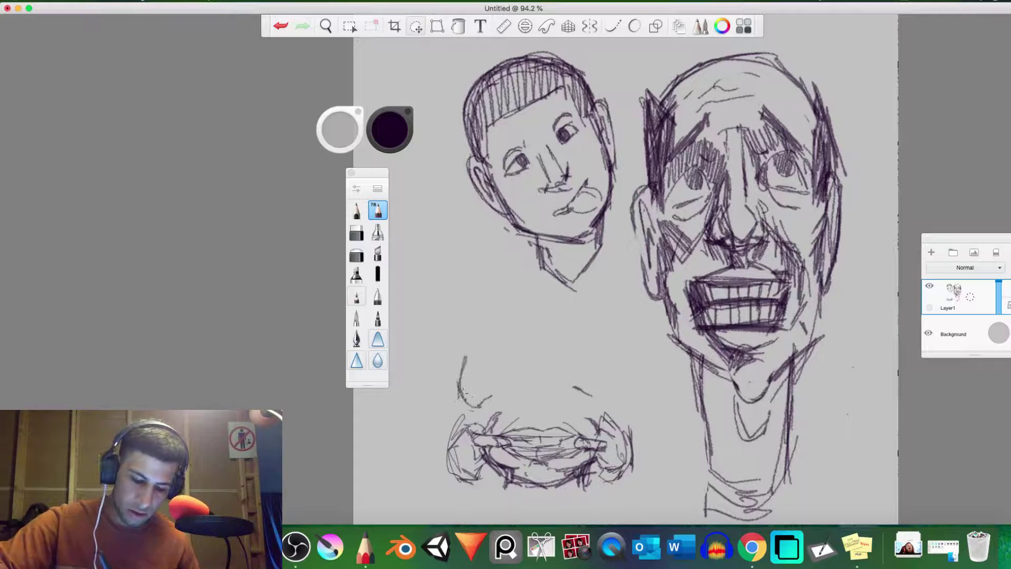
pyautogui.moveTo(459, 394); pyautogui.dragTo(476, 416)
pyautogui.press('e')
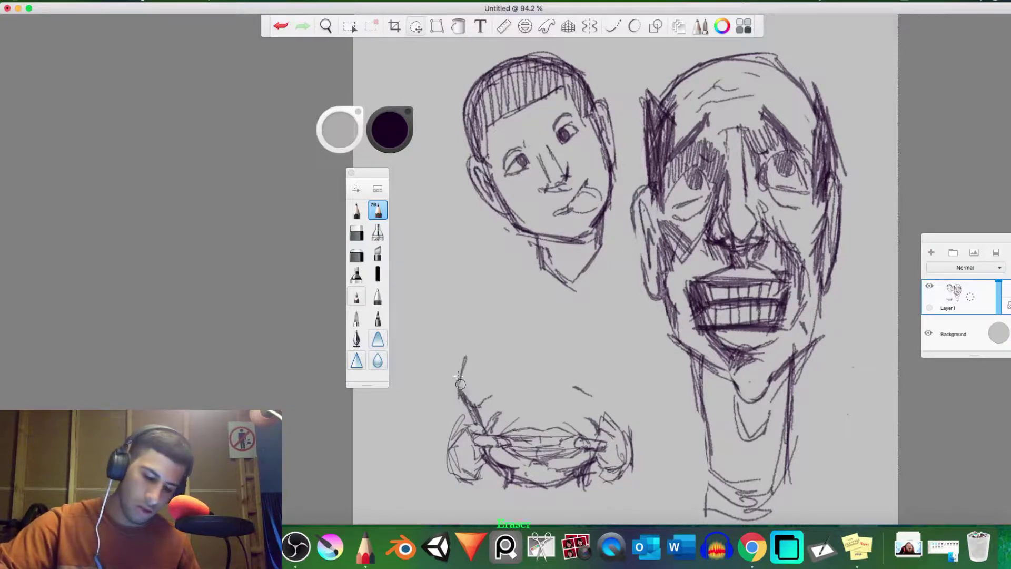
pyautogui.moveTo(464, 368)
pyautogui.mouseDown()
pyautogui.moveTo(466, 401)
pyautogui.moveTo(464, 357)
pyautogui.mouseUp()
pyautogui.moveTo(474, 405)
pyautogui.mouseDown()
pyautogui.moveTo(466, 385)
pyautogui.moveTo(464, 403)
pyautogui.moveTo(460, 391)
pyautogui.moveTo(476, 331)
pyautogui.mouseUp()
pyautogui.press('e')
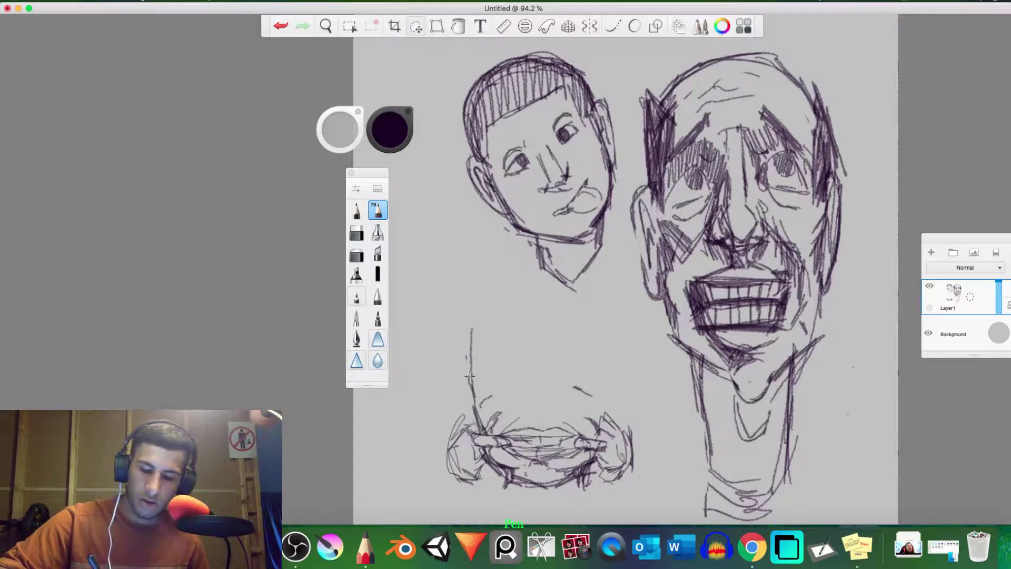
pyautogui.press('e')
# - Outline a tall domed cranium above the finger-stretched mouth, erasing stray construction lines
pyautogui.moveTo(476, 376)
pyautogui.mouseDown()
pyautogui.moveTo(485, 427)
pyautogui.moveTo(476, 416)
pyautogui.moveTo(475, 369)
pyautogui.moveTo(490, 427)
pyautogui.moveTo(463, 314)
pyautogui.mouseUp()
pyautogui.press('e')
pyautogui.moveTo(485, 408)
pyautogui.mouseDown()
pyautogui.moveTo(470, 321)
pyautogui.moveTo(561, 264)
pyautogui.moveTo(593, 316)
pyautogui.moveTo(608, 406)
pyautogui.moveTo(605, 354)
pyautogui.moveTo(563, 288)
pyautogui.moveTo(515, 297)
pyautogui.mouseUp()
pyautogui.moveTo(585, 301)
pyautogui.mouseDown()
pyautogui.moveTo(513, 290)
pyautogui.moveTo(467, 355)
pyautogui.mouseUp()
pyautogui.moveTo(468, 358)
pyautogui.mouseDown()
pyautogui.moveTo(493, 296)
pyautogui.moveTo(579, 298)
pyautogui.mouseUp()
pyautogui.press('e')
pyautogui.moveTo(533, 262)
pyautogui.mouseDown()
pyautogui.moveTo(484, 295)
pyautogui.moveTo(466, 335)
pyautogui.mouseUp()
# - Refine both sides of the domed head and thicken its contour from the crown to the mouth corners
pyautogui.moveTo(608, 317); pyautogui.dragTo(610, 345)
pyautogui.moveTo(470, 352); pyautogui.dragTo(475, 313)
pyautogui.moveTo(474, 368)
pyautogui.mouseDown()
pyautogui.moveTo(487, 411)
pyautogui.moveTo(495, 296)
pyautogui.mouseUp()
pyautogui.press('e')
pyautogui.moveTo(479, 370)
pyautogui.mouseDown()
pyautogui.moveTo(473, 349)
pyautogui.moveTo(505, 294)
pyautogui.mouseUp()
pyautogui.moveTo(502, 296); pyautogui.dragTo(480, 403)
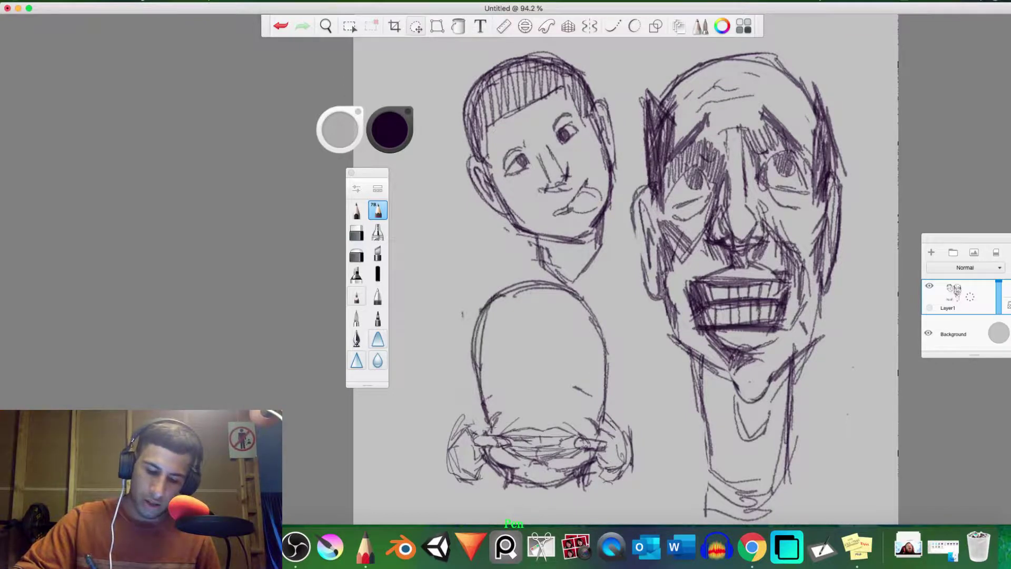
pyautogui.moveTo(480, 321); pyautogui.dragTo(488, 412)
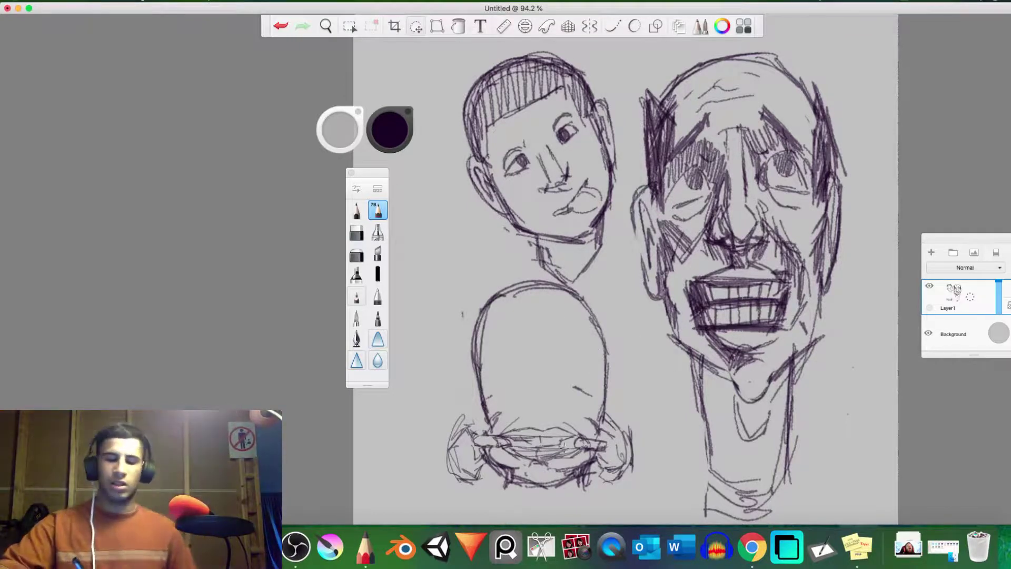
# - Erase the arched upper-lip line of the third sketch and redraw it as a taut, straight line
pyautogui.press('e')
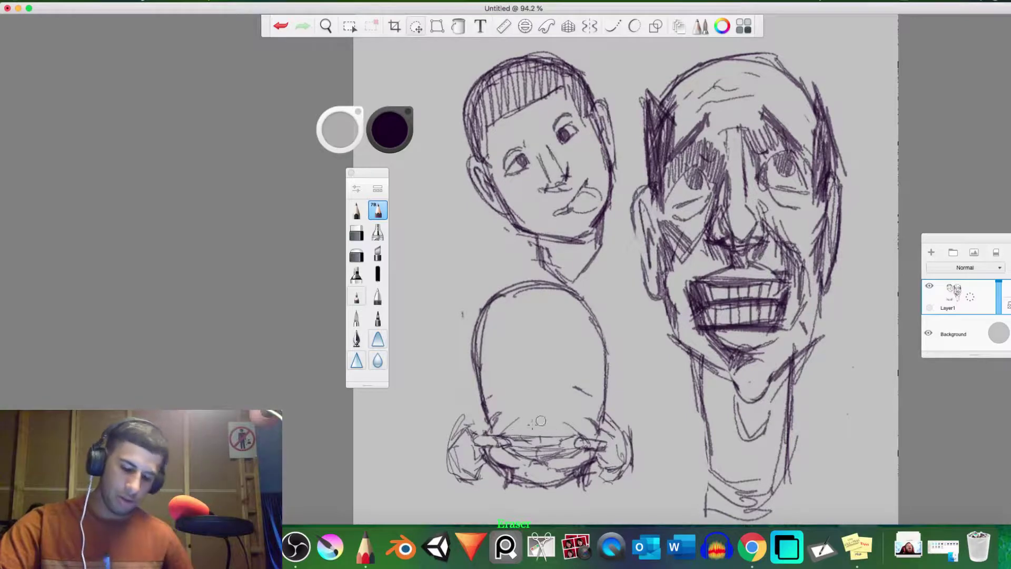
pyautogui.press('e')
pyautogui.moveTo(503, 438); pyautogui.dragTo(580, 438)
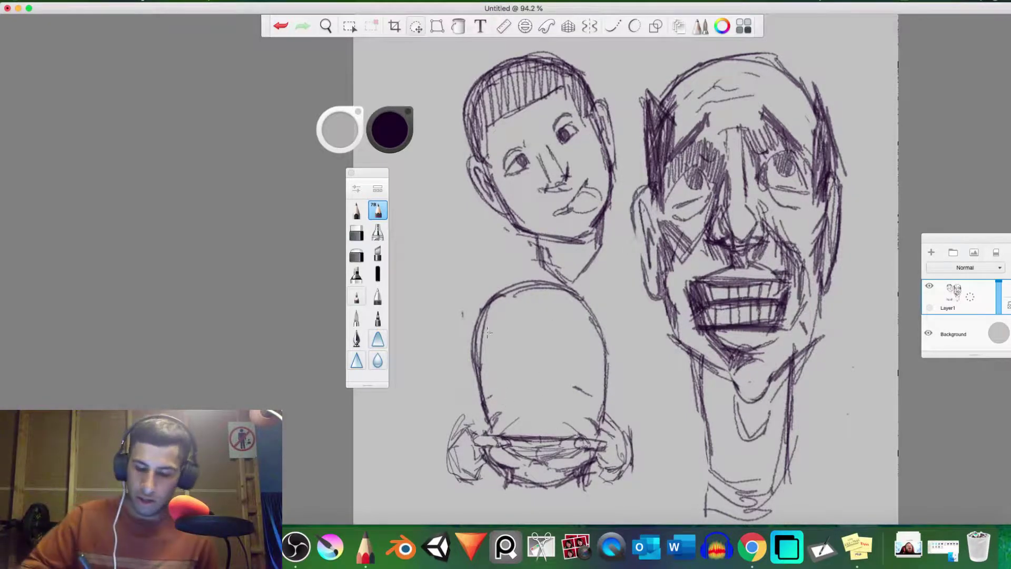
# - Draw two tall, narrow oval eye sockets near the sides of the domed head and fill them with diagonal hatching
pyautogui.moveTo(493, 340); pyautogui.dragTo(498, 384)
pyautogui.moveTo(578, 358)
pyautogui.mouseDown()
pyautogui.moveTo(575, 332)
pyautogui.moveTo(583, 398)
pyautogui.moveTo(587, 327)
pyautogui.moveTo(578, 304)
pyautogui.mouseUp()
pyautogui.press('e')
pyautogui.moveTo(579, 339)
pyautogui.mouseDown()
pyautogui.moveTo(582, 390)
pyautogui.moveTo(587, 337)
pyautogui.moveTo(578, 365)
pyautogui.moveTo(593, 364)
pyautogui.moveTo(590, 398)
pyautogui.mouseUp()
pyautogui.moveTo(587, 331)
pyautogui.mouseDown()
pyautogui.moveTo(586, 414)
pyautogui.moveTo(575, 374)
pyautogui.moveTo(584, 350)
pyautogui.moveTo(589, 360)
pyautogui.moveTo(579, 343)
pyautogui.mouseUp()
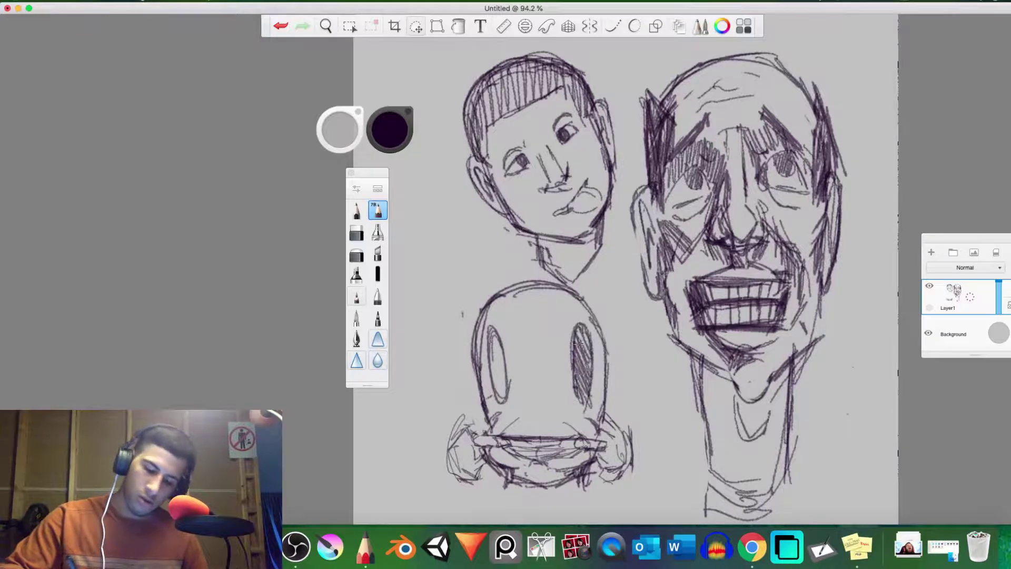
pyautogui.moveTo(496, 390); pyautogui.dragTo(498, 342)
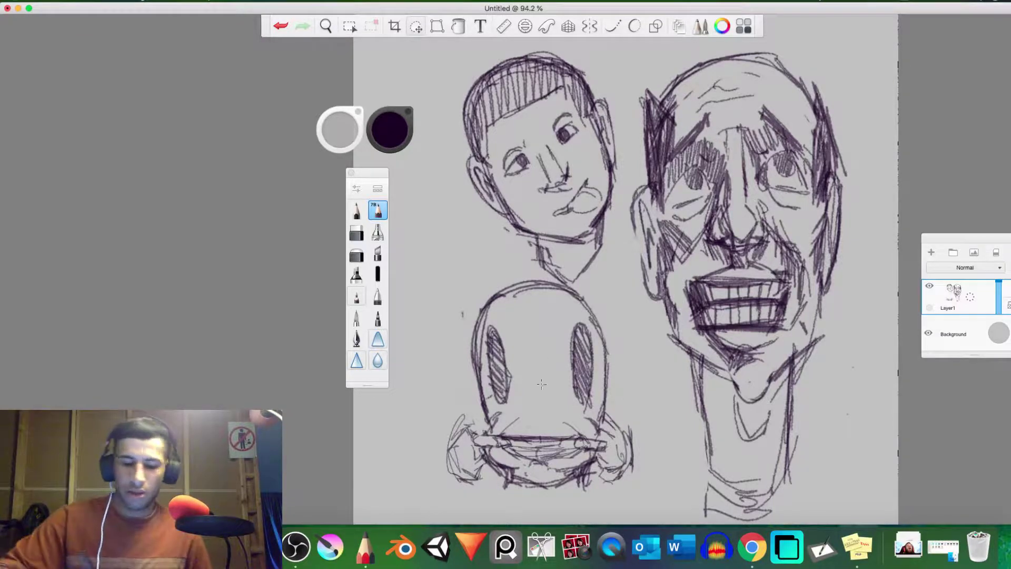
# - Draw a small nose with two nostril marks and an arched tip, plus a short curve between nose and upper lip
pyautogui.moveTo(533, 390); pyautogui.dragTo(552, 399)
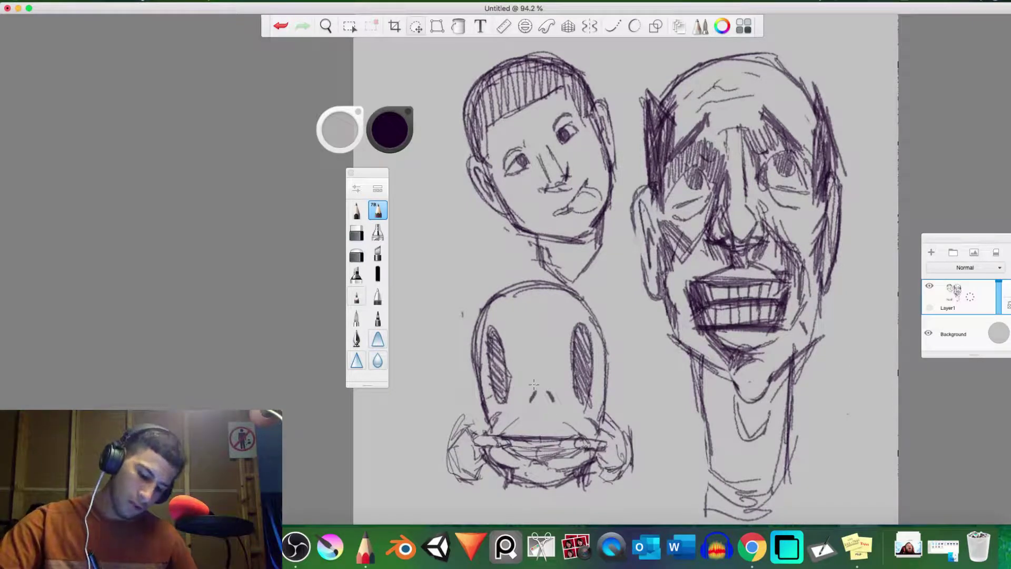
pyautogui.moveTo(541, 379)
pyautogui.mouseDown()
pyautogui.moveTo(553, 387)
pyautogui.moveTo(529, 390)
pyautogui.moveTo(540, 378)
pyautogui.moveTo(555, 390)
pyautogui.mouseUp()
pyautogui.press('e')
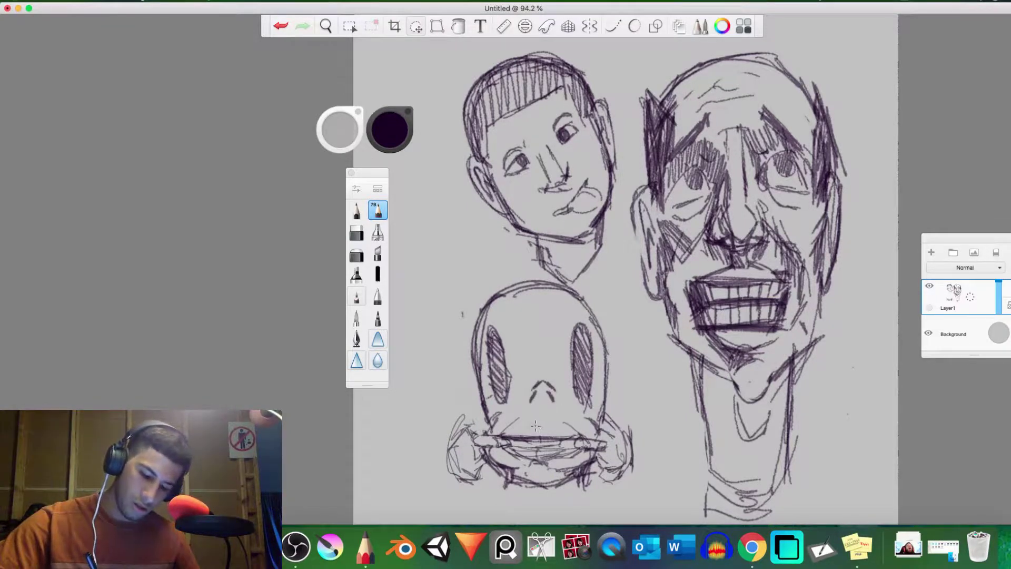
pyautogui.moveTo(537, 418); pyautogui.dragTo(547, 418)
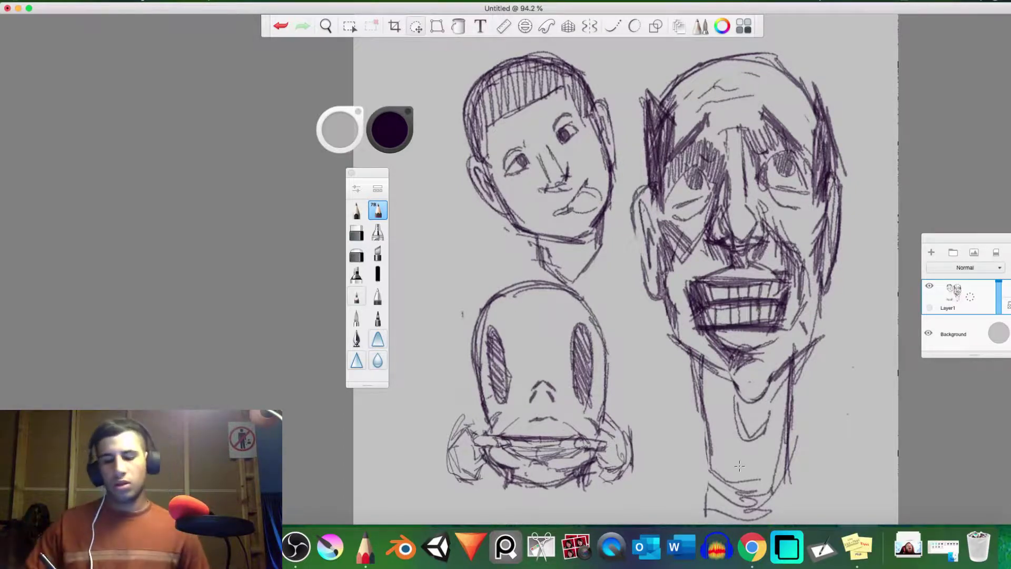
# - Add curved brow folds with shading above both hollow eyes and tidy the lower edges of the sockets
pyautogui.moveTo(491, 320)
pyautogui.mouseDown()
pyautogui.moveTo(514, 337)
pyautogui.moveTo(579, 310)
pyautogui.mouseUp()
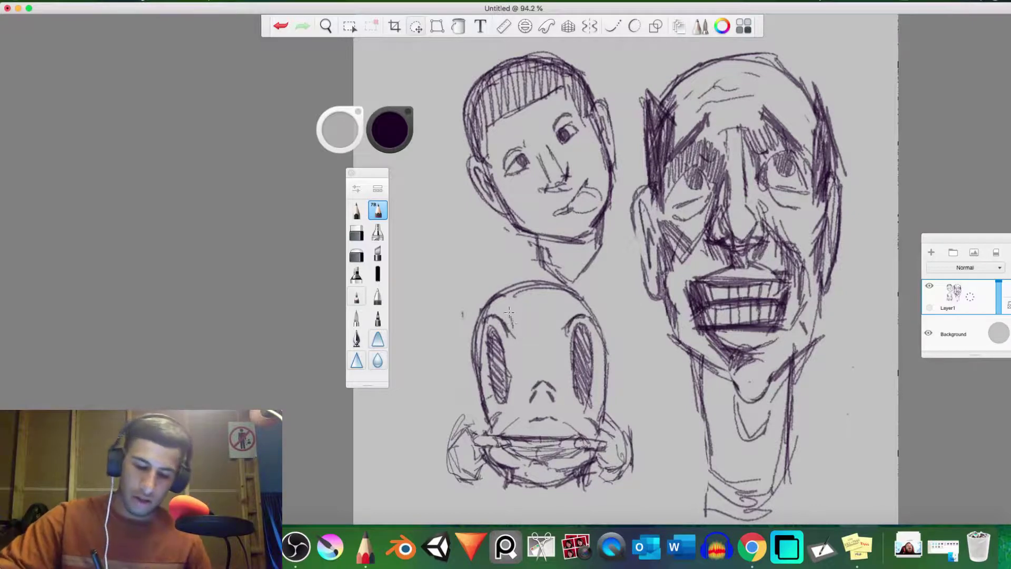
pyautogui.moveTo(510, 313)
pyautogui.mouseDown()
pyautogui.moveTo(512, 331)
pyautogui.moveTo(492, 318)
pyautogui.mouseUp()
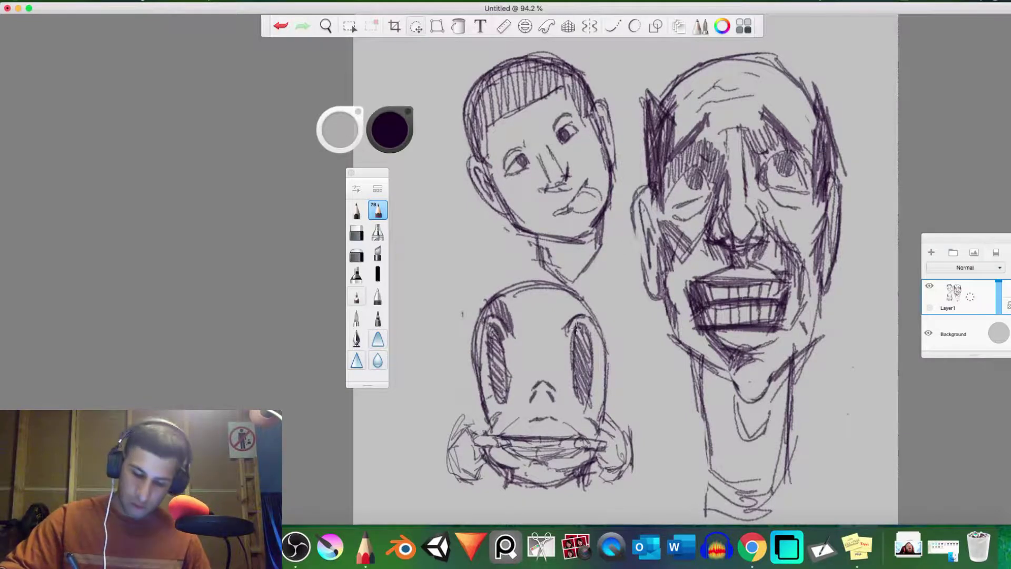
pyautogui.moveTo(582, 323); pyautogui.dragTo(594, 330)
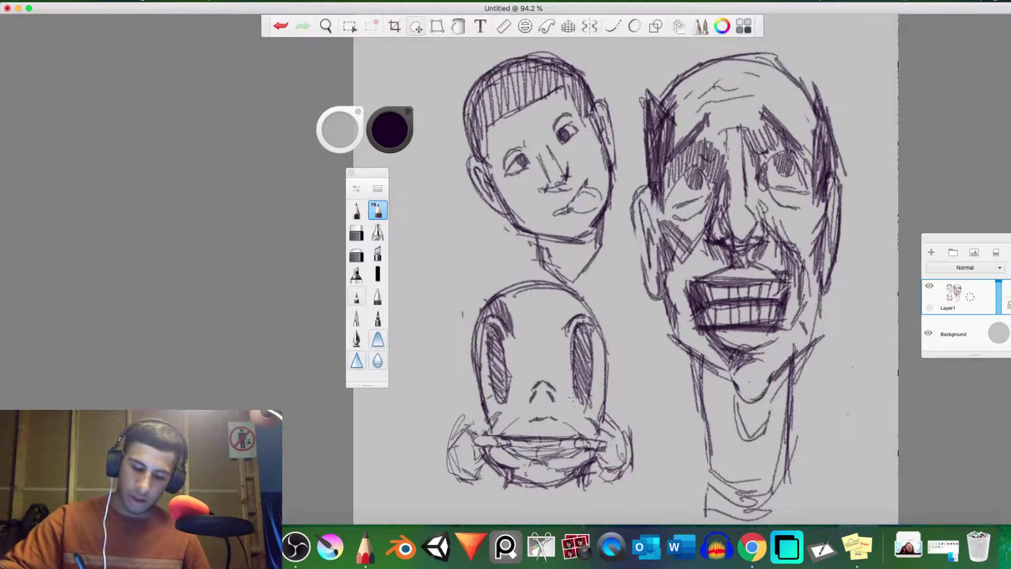
pyautogui.moveTo(573, 390); pyautogui.dragTo(596, 409)
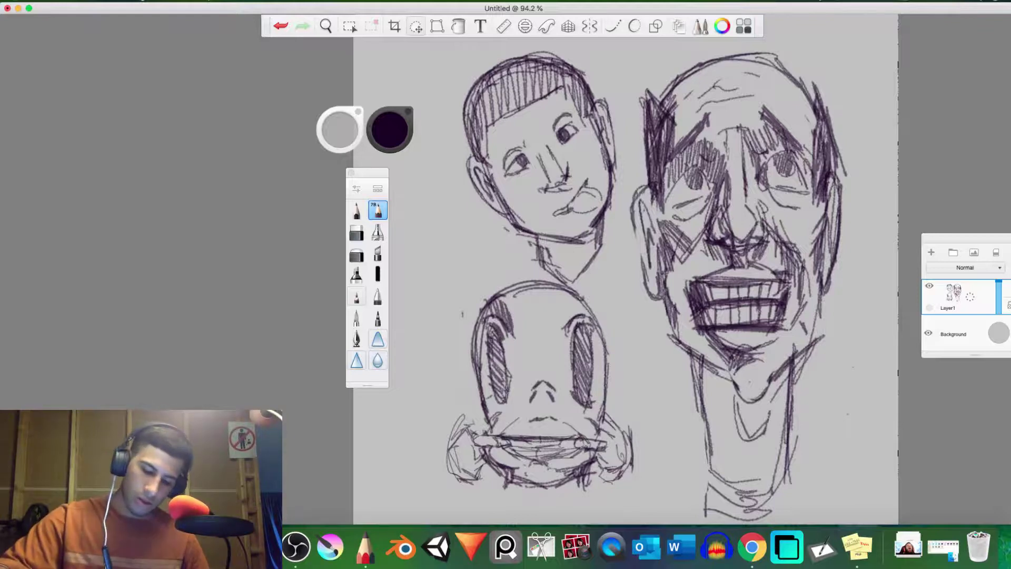
pyautogui.moveTo(507, 387)
pyautogui.mouseDown()
pyautogui.moveTo(494, 407)
pyautogui.moveTo(508, 392)
pyautogui.mouseUp()
pyautogui.press('e')
pyautogui.moveTo(591, 401)
pyautogui.mouseDown()
pyautogui.moveTo(577, 400)
pyautogui.moveTo(590, 403)
pyautogui.mouseUp()
pyautogui.press('b')
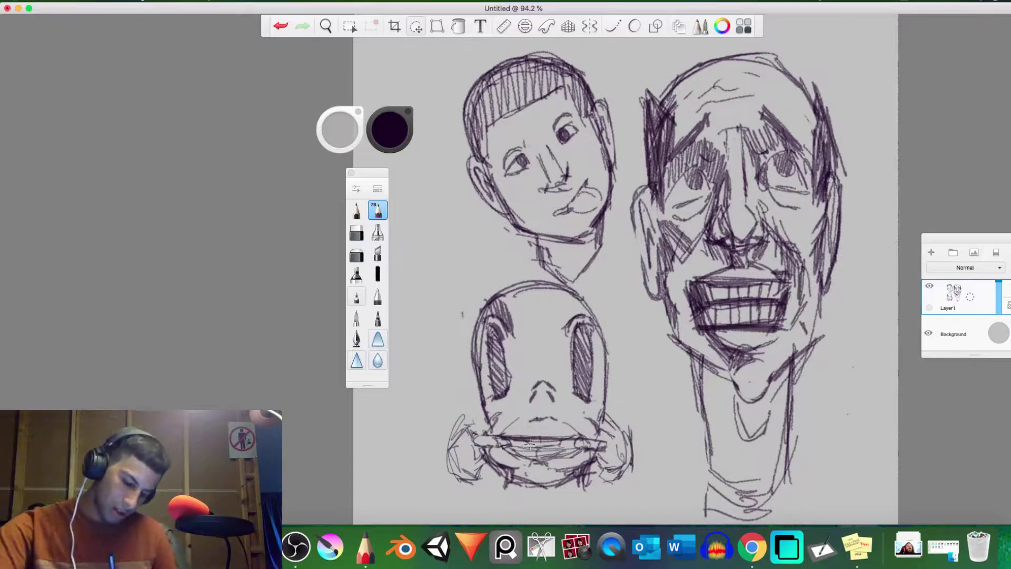
# - Shade the dark gap between the stretched lips and clean up the fingers and fists beside the mouth
pyautogui.moveTo(536, 445)
pyautogui.mouseDown()
pyautogui.moveTo(563, 446)
pyautogui.moveTo(511, 445)
pyautogui.moveTo(580, 446)
pyautogui.moveTo(556, 438)
pyautogui.moveTo(579, 437)
pyautogui.moveTo(527, 448)
pyautogui.moveTo(550, 444)
pyautogui.mouseUp()
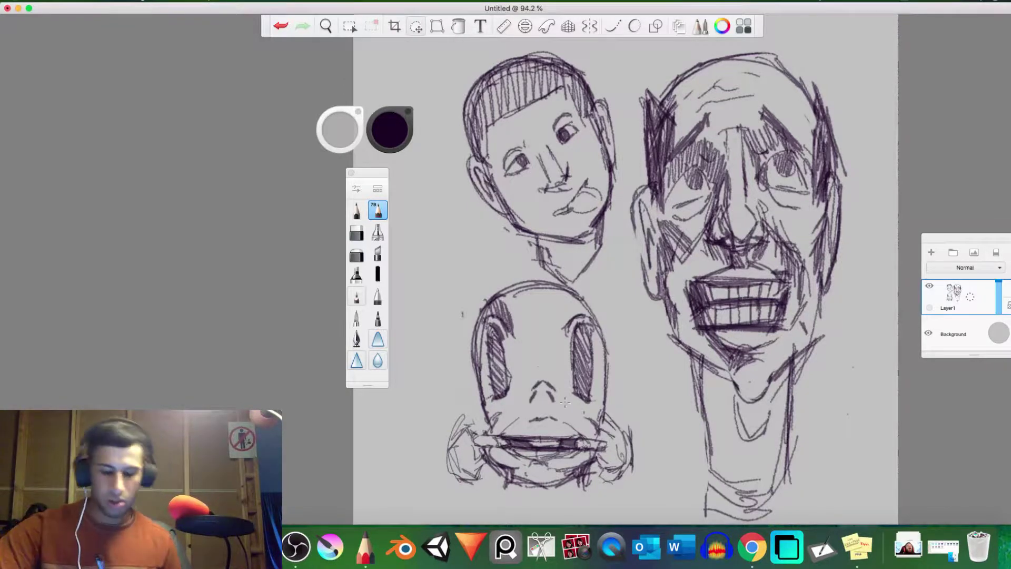
pyautogui.moveTo(482, 440); pyautogui.dragTo(468, 437)
pyautogui.moveTo(604, 431)
pyautogui.mouseDown()
pyautogui.moveTo(614, 447)
pyautogui.moveTo(601, 445)
pyautogui.moveTo(609, 423)
pyautogui.moveTo(611, 441)
pyautogui.moveTo(617, 429)
pyautogui.moveTo(629, 451)
pyautogui.mouseUp()
pyautogui.press('e')
pyautogui.press('e')
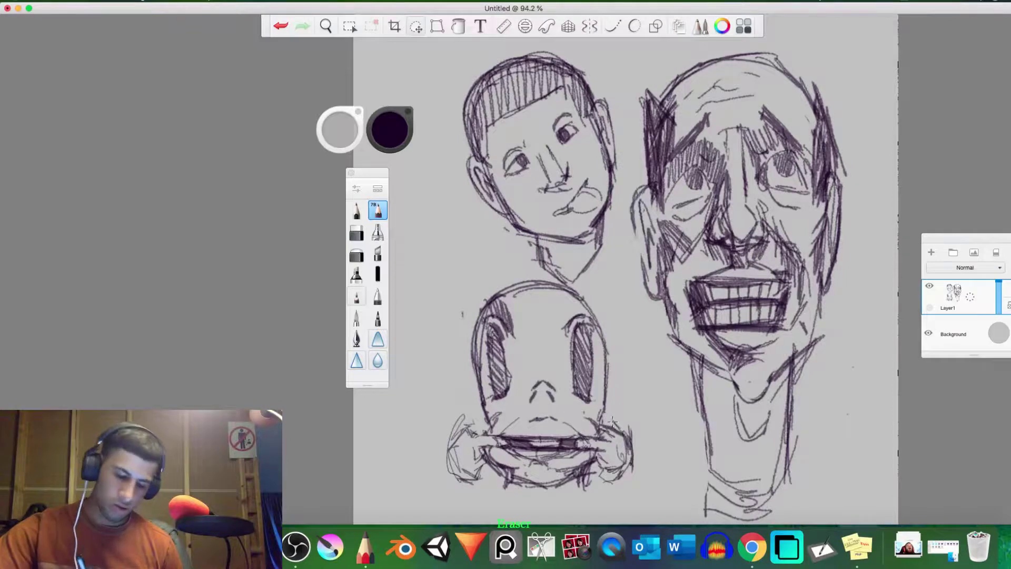
pyautogui.press('e')
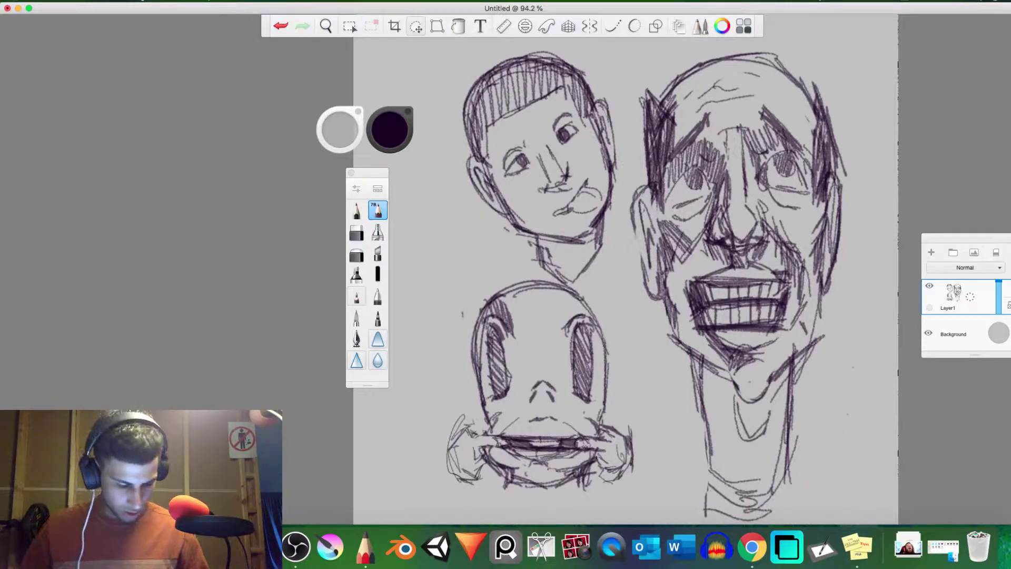
pyautogui.press('super+Tab')
pyautogui.press('super+Tab')
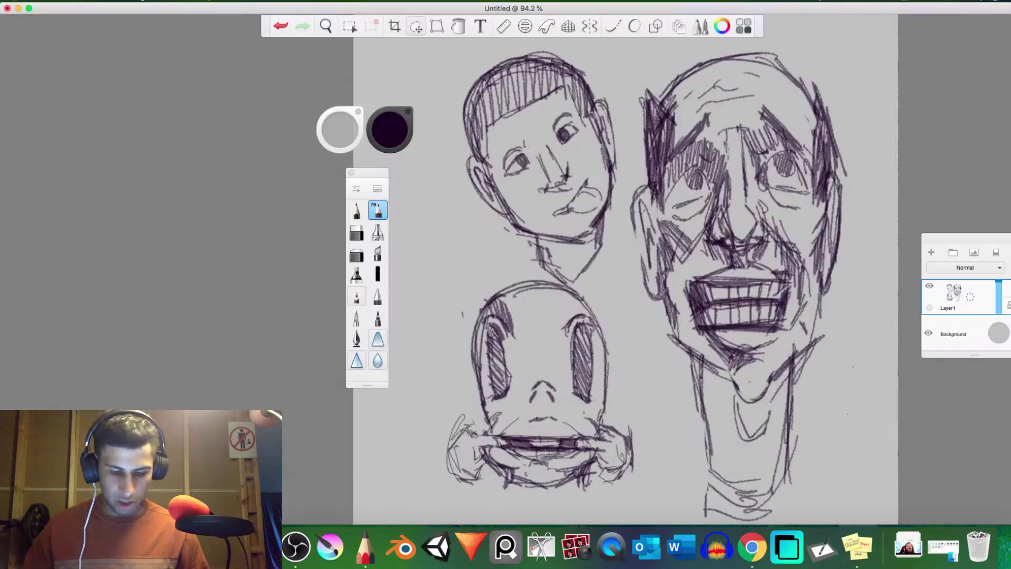
# - Lasso the worried toothy head with its neck, scale it down and place it beside the tilted portrait
pyautogui.scroll(-3, 678, 378)
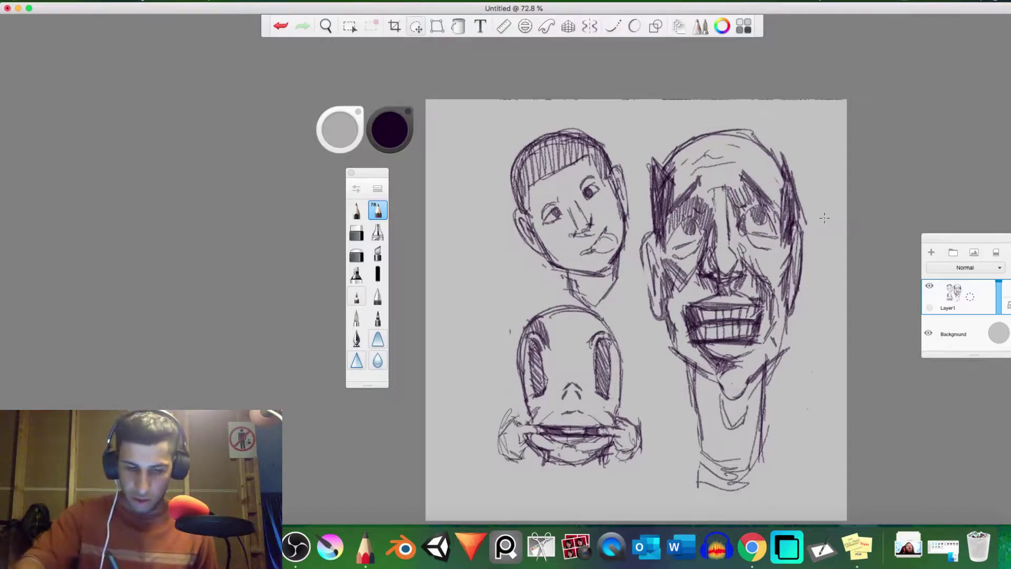
pyautogui.click(416, 26)
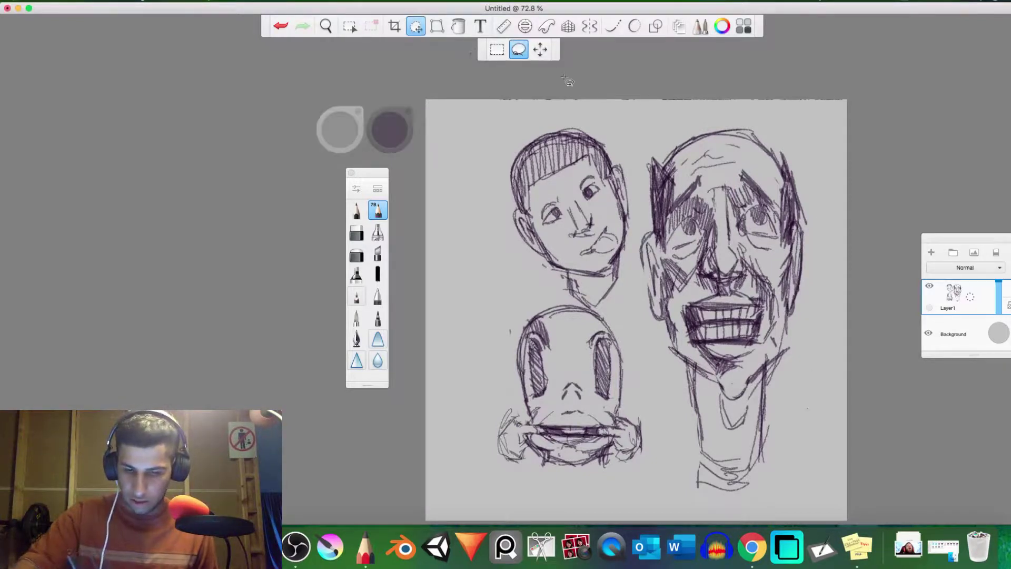
pyautogui.moveTo(813, 164)
pyautogui.mouseDown()
pyautogui.moveTo(770, 122)
pyautogui.moveTo(690, 116)
pyautogui.moveTo(650, 146)
pyautogui.moveTo(635, 238)
pyautogui.moveTo(644, 329)
pyautogui.moveTo(668, 475)
pyautogui.moveTo(717, 524)
pyautogui.moveTo(849, 423)
pyautogui.mouseUp()
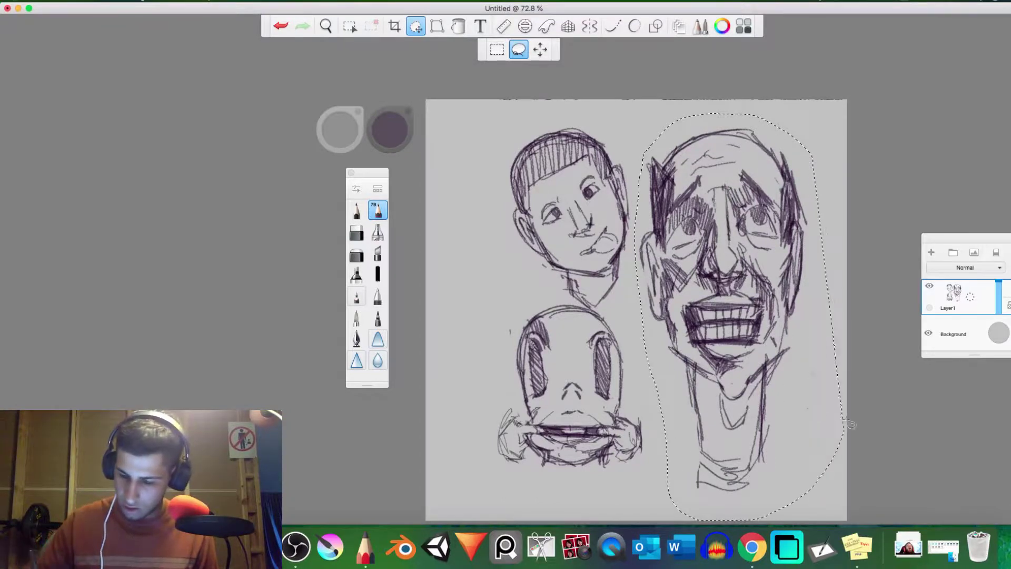
pyautogui.moveTo(797, 463); pyautogui.dragTo(772, 452)
pyautogui.moveTo(834, 468); pyautogui.dragTo(800, 383)
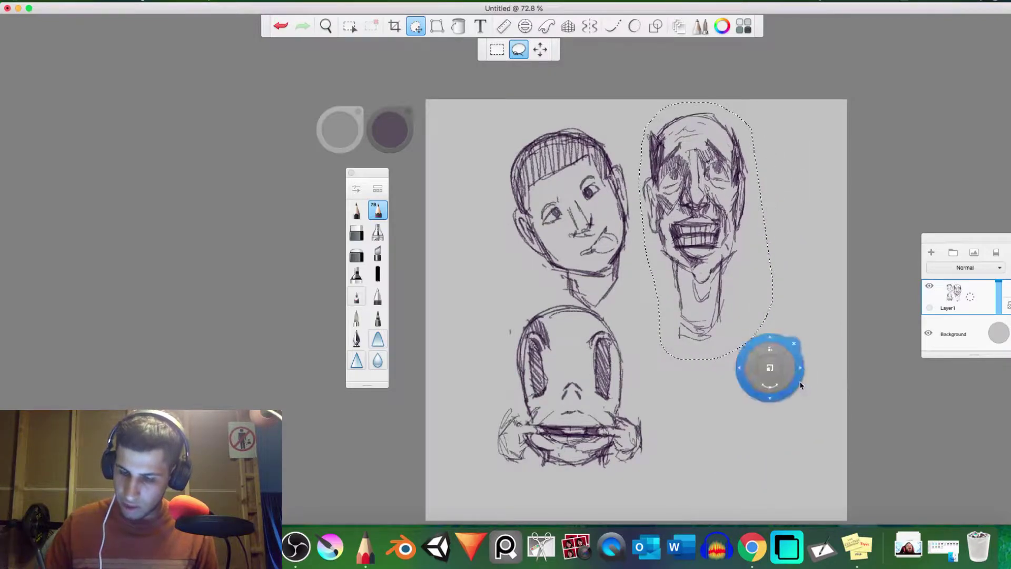
pyautogui.click(815, 346)
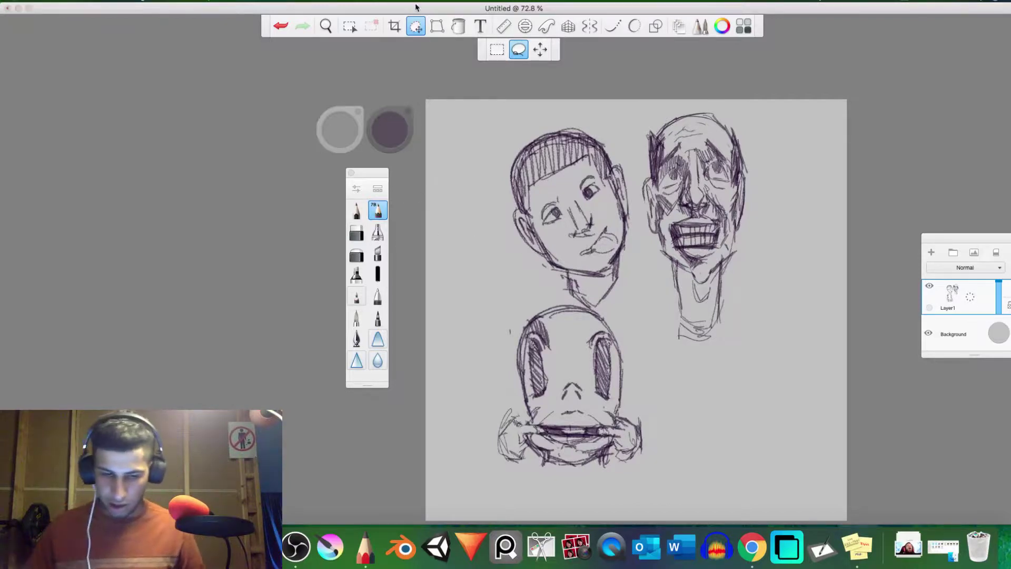
pyautogui.click(416, 26)
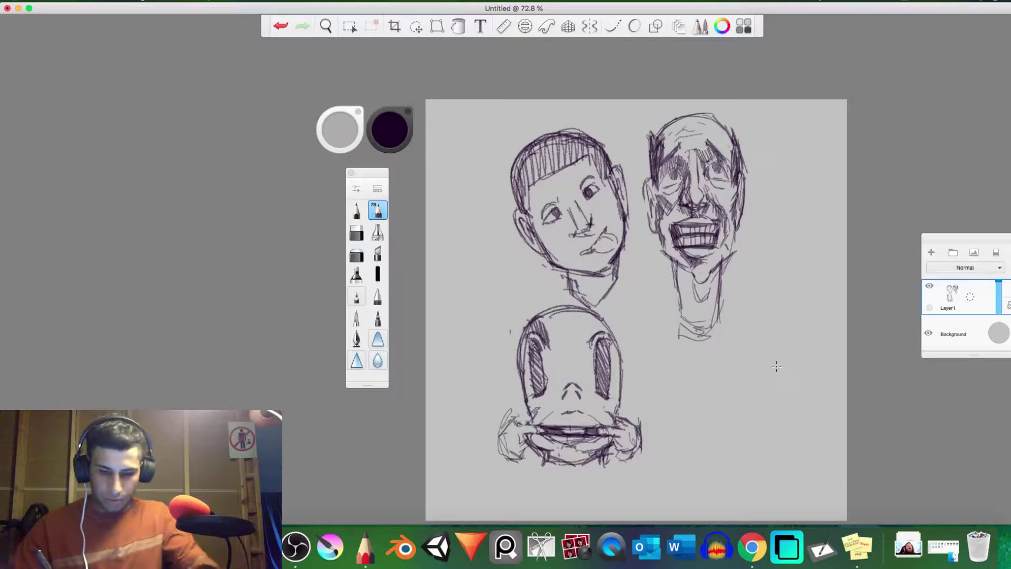
# - Draw the nose, pursed lips and chin of an upturned profile head in the empty area beside the finger-stretched face
pyautogui.press('space')
pyautogui.moveTo(754, 382); pyautogui.dragTo(682, 316)
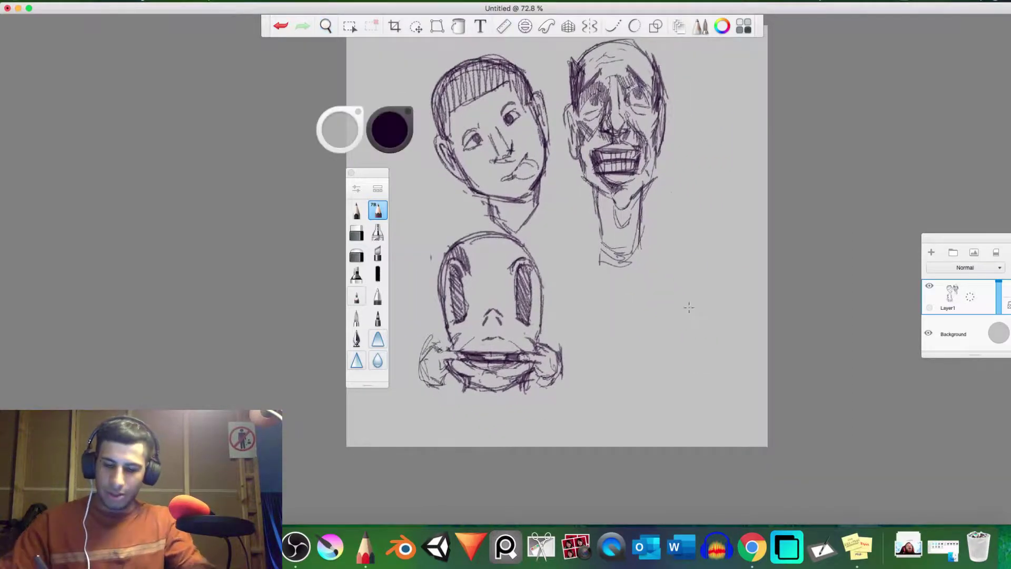
pyautogui.press('space')
pyautogui.scroll(5, 700, 331)
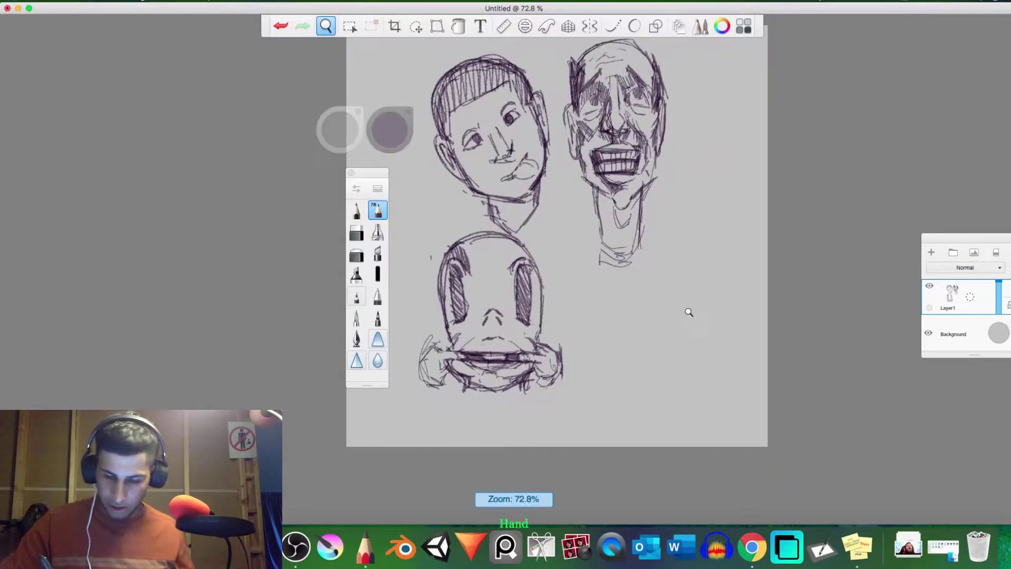
pyautogui.press('space')
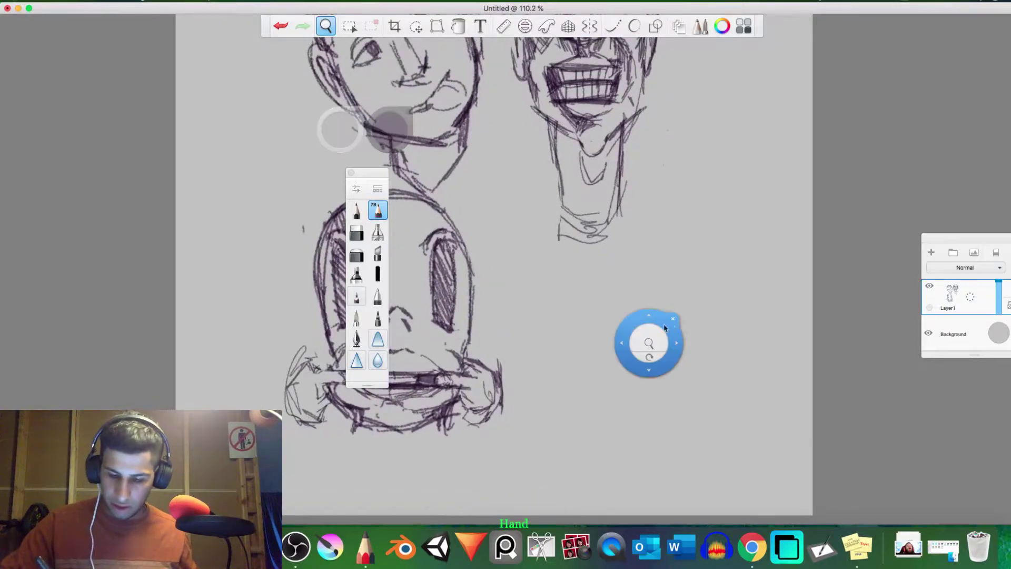
pyautogui.moveTo(651, 345); pyautogui.dragTo(699, 309)
pyautogui.press('space')
pyautogui.moveTo(752, 358); pyautogui.dragTo(724, 260)
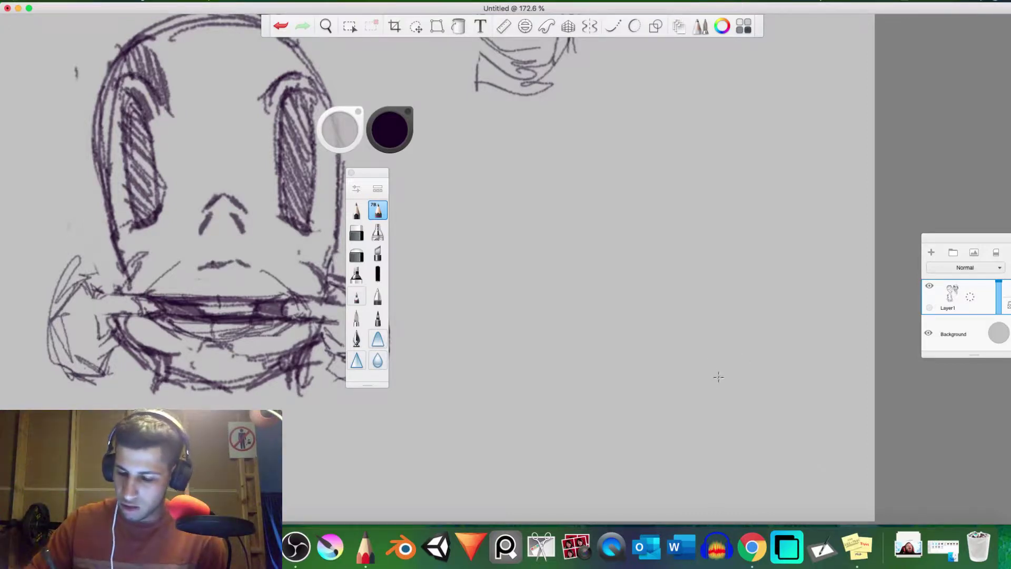
pyautogui.moveTo(715, 379)
pyautogui.mouseDown()
pyautogui.moveTo(738, 360)
pyautogui.moveTo(733, 400)
pyautogui.moveTo(743, 411)
pyautogui.moveTo(735, 388)
pyautogui.moveTo(723, 397)
pyautogui.moveTo(743, 381)
pyautogui.moveTo(741, 412)
pyautogui.moveTo(744, 381)
pyautogui.moveTo(711, 358)
pyautogui.moveTo(722, 359)
pyautogui.moveTo(709, 341)
pyautogui.moveTo(720, 315)
pyautogui.moveTo(685, 327)
pyautogui.moveTo(677, 317)
pyautogui.moveTo(716, 313)
pyautogui.moveTo(675, 335)
pyautogui.moveTo(708, 348)
pyautogui.moveTo(685, 344)
pyautogui.moveTo(702, 324)
pyautogui.mouseUp()
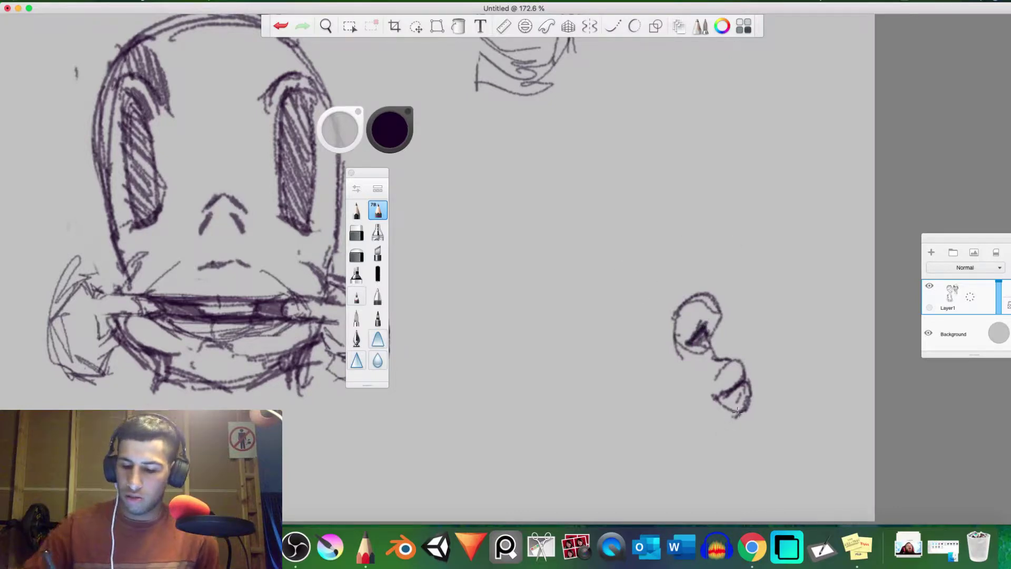
pyautogui.moveTo(740, 414)
pyautogui.mouseDown()
pyautogui.moveTo(748, 452)
pyautogui.moveTo(720, 489)
pyautogui.moveTo(740, 484)
pyautogui.moveTo(723, 485)
pyautogui.mouseUp()
pyautogui.moveTo(736, 420)
pyautogui.mouseDown()
pyautogui.moveTo(750, 452)
pyautogui.moveTo(736, 480)
pyautogui.moveTo(708, 494)
pyautogui.mouseUp()
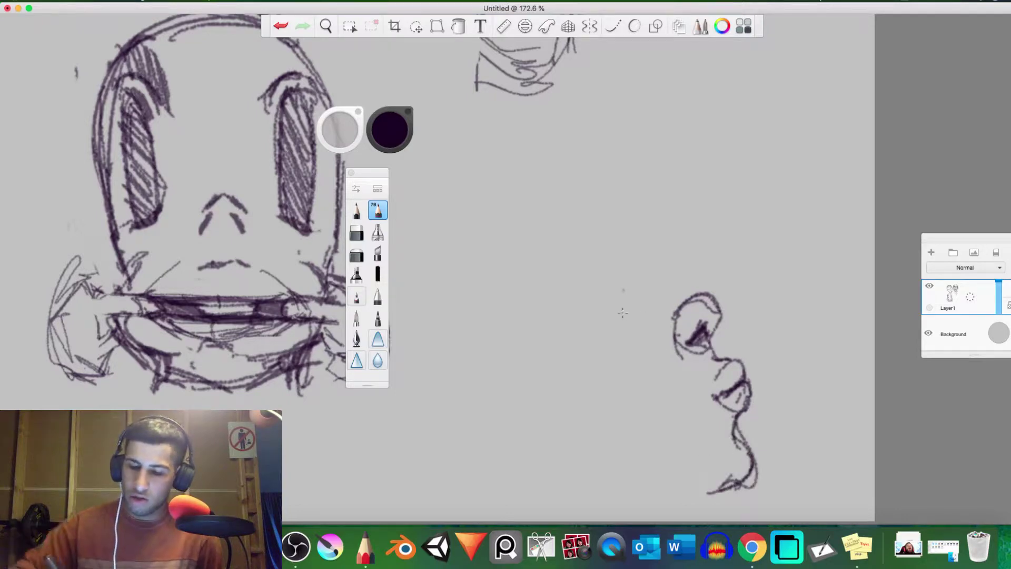
# - Outline the profile's jaw, rounded back and forehead, and add a slanted eyebrow above an eye with a dark pupil
pyautogui.moveTo(580, 452)
pyautogui.mouseDown()
pyautogui.moveTo(711, 487)
pyautogui.moveTo(744, 478)
pyautogui.mouseUp()
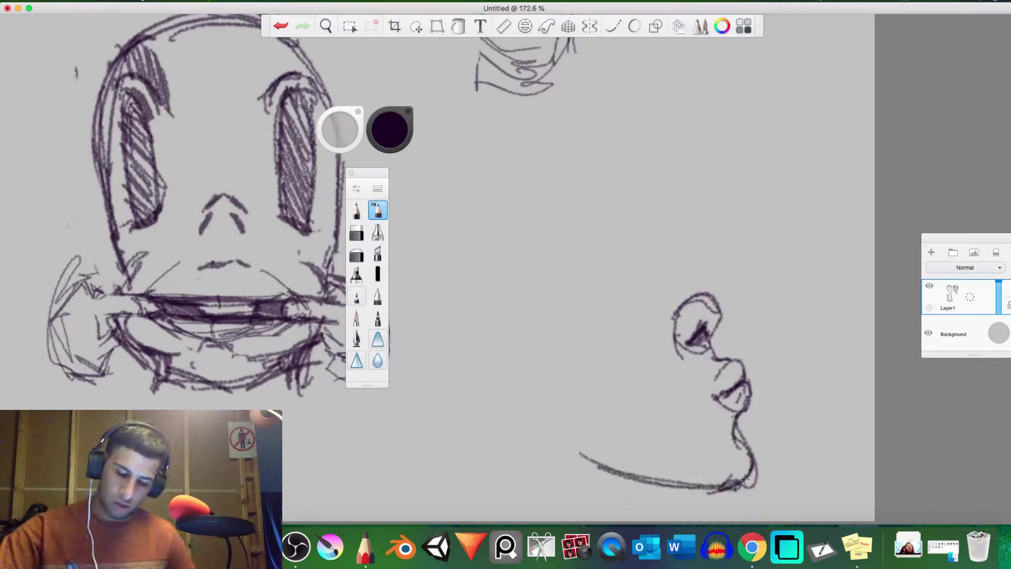
pyautogui.moveTo(580, 457)
pyautogui.mouseDown()
pyautogui.moveTo(544, 397)
pyautogui.moveTo(534, 341)
pyautogui.mouseUp()
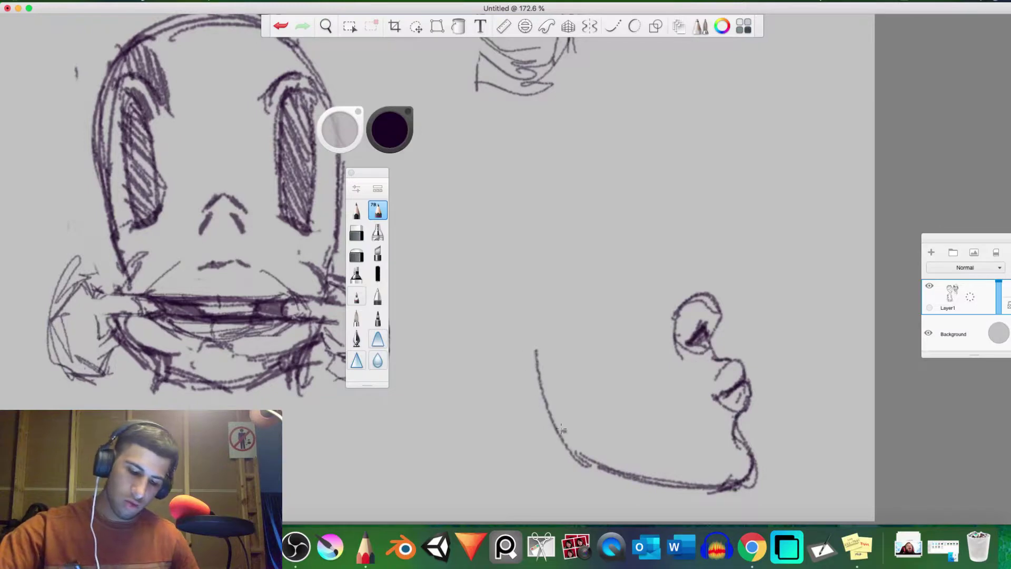
pyautogui.moveTo(562, 429)
pyautogui.mouseDown()
pyautogui.moveTo(538, 198)
pyautogui.moveTo(531, 208)
pyautogui.moveTo(648, 259)
pyautogui.moveTo(598, 197)
pyautogui.moveTo(657, 267)
pyautogui.moveTo(662, 302)
pyautogui.moveTo(677, 313)
pyautogui.moveTo(663, 318)
pyautogui.moveTo(672, 299)
pyautogui.moveTo(661, 298)
pyautogui.moveTo(689, 302)
pyautogui.mouseUp()
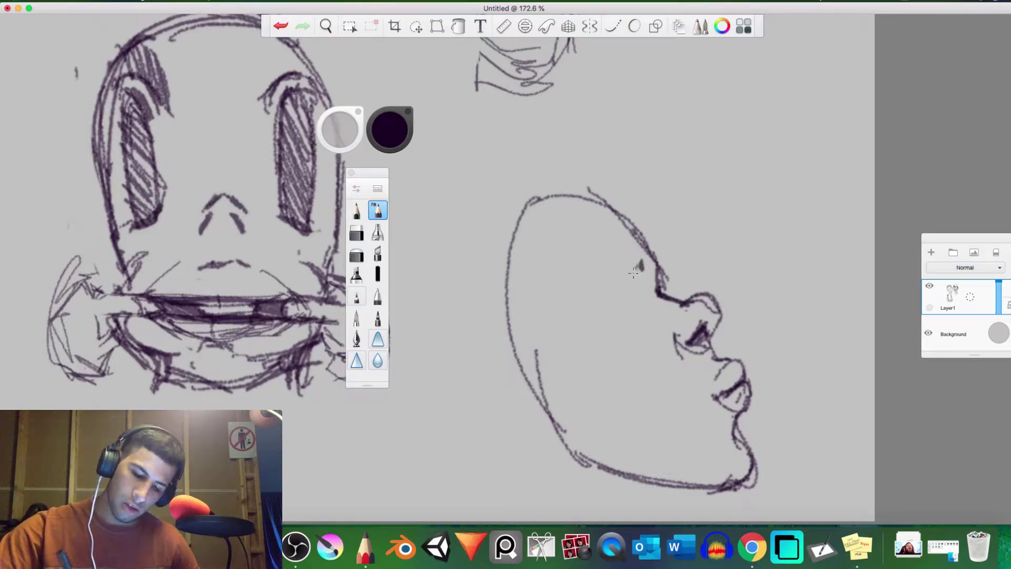
pyautogui.moveTo(634, 273)
pyautogui.mouseDown()
pyautogui.moveTo(611, 310)
pyautogui.moveTo(642, 251)
pyautogui.moveTo(641, 266)
pyautogui.moveTo(637, 254)
pyautogui.mouseUp()
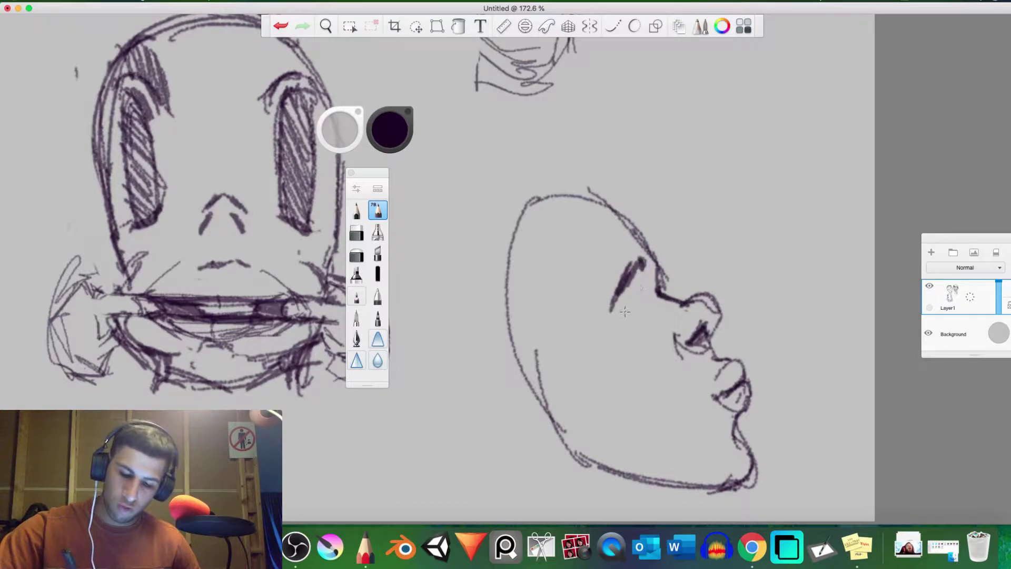
pyautogui.moveTo(625, 311)
pyautogui.mouseDown()
pyautogui.moveTo(640, 292)
pyautogui.moveTo(655, 300)
pyautogui.moveTo(647, 320)
pyautogui.moveTo(621, 317)
pyautogui.moveTo(649, 300)
pyautogui.moveTo(637, 315)
pyautogui.moveTo(631, 300)
pyautogui.moveTo(640, 316)
pyautogui.moveTo(635, 306)
pyautogui.mouseUp()
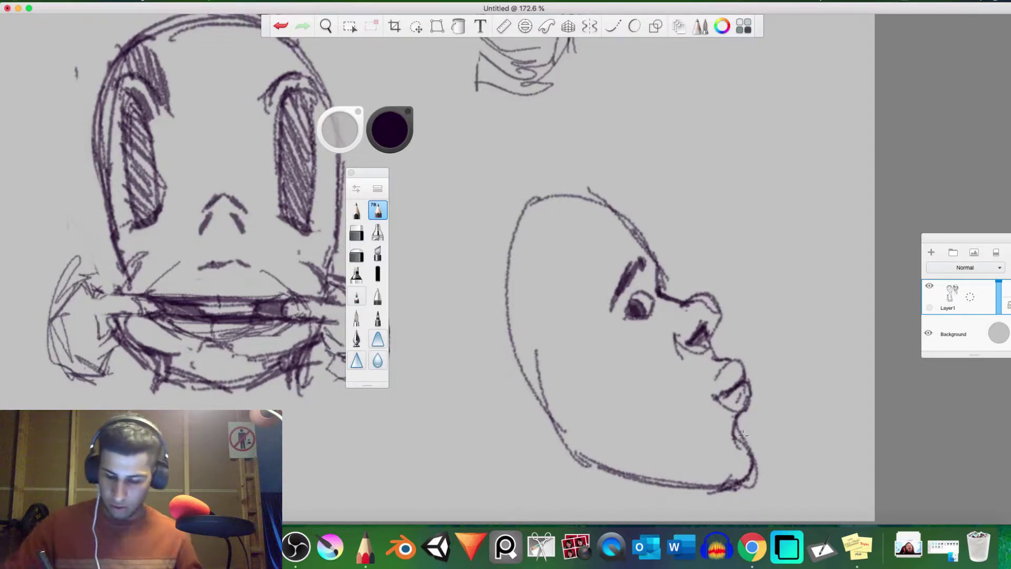
# - Draw the front and back neck lines below the profile head down to the canvas edge
pyautogui.press('space')
pyautogui.moveTo(753, 363); pyautogui.dragTo(785, 275)
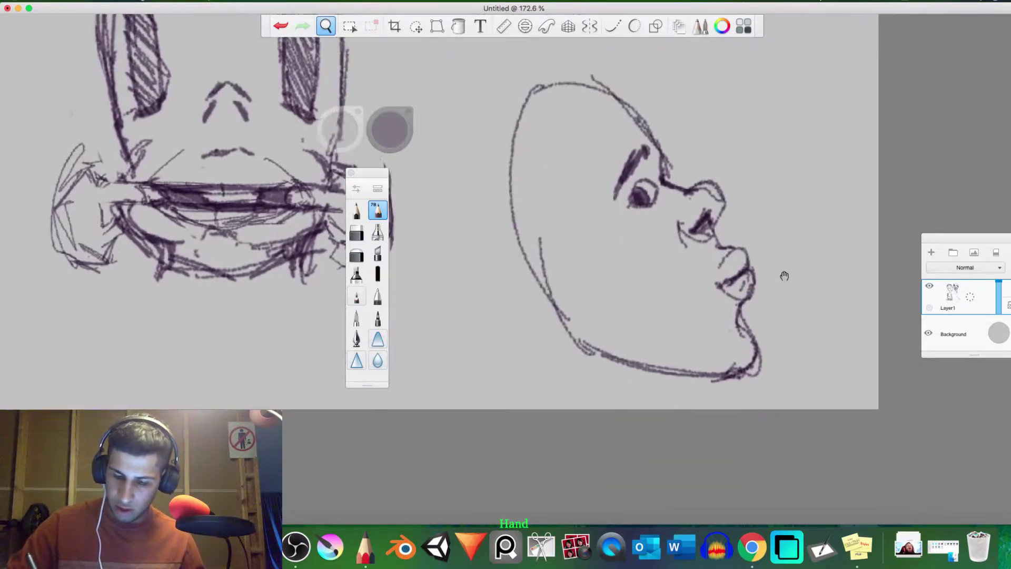
pyautogui.moveTo(708, 369); pyautogui.dragTo(693, 409)
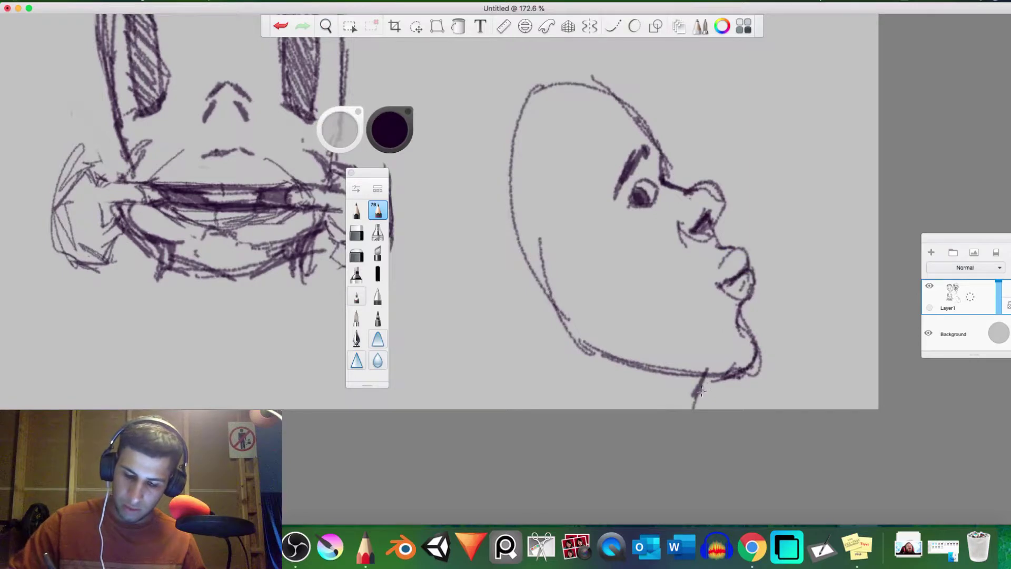
pyautogui.moveTo(733, 374); pyautogui.dragTo(692, 408)
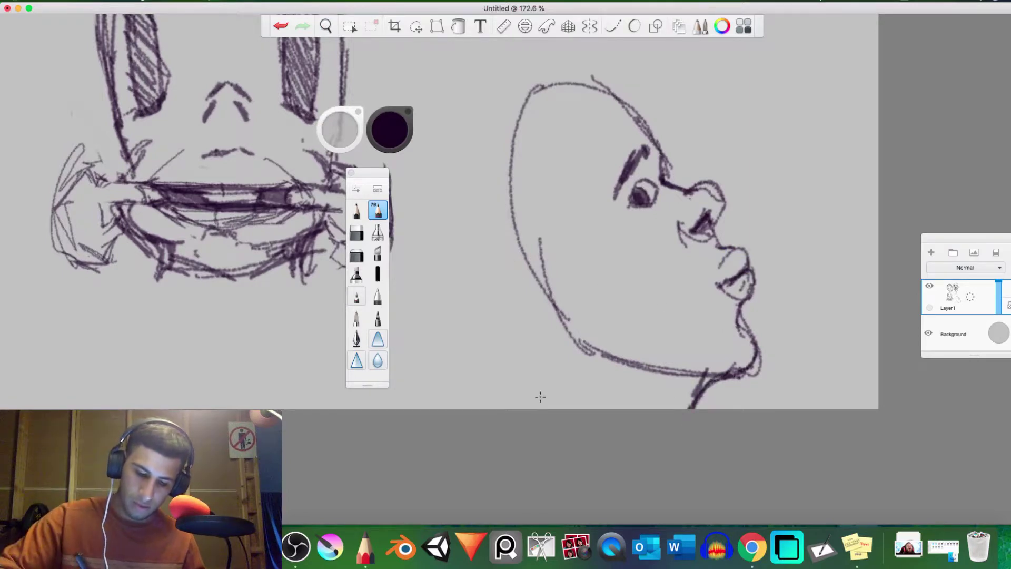
pyautogui.moveTo(541, 409)
pyautogui.mouseDown()
pyautogui.moveTo(543, 360)
pyautogui.moveTo(541, 409)
pyautogui.mouseUp()
# - Build a larger rounded skull behind the face, curving from the crown down to the back of the neck
pyautogui.moveTo(544, 364)
pyautogui.mouseDown()
pyautogui.moveTo(514, 344)
pyautogui.moveTo(466, 282)
pyautogui.mouseUp()
pyautogui.moveTo(492, 315)
pyautogui.mouseDown()
pyautogui.moveTo(494, 102)
pyautogui.moveTo(520, 88)
pyautogui.mouseUp()
pyautogui.moveTo(486, 124)
pyautogui.mouseDown()
pyautogui.moveTo(522, 84)
pyautogui.moveTo(569, 82)
pyautogui.mouseUp()
pyautogui.moveTo(561, 79); pyautogui.dragTo(445, 226)
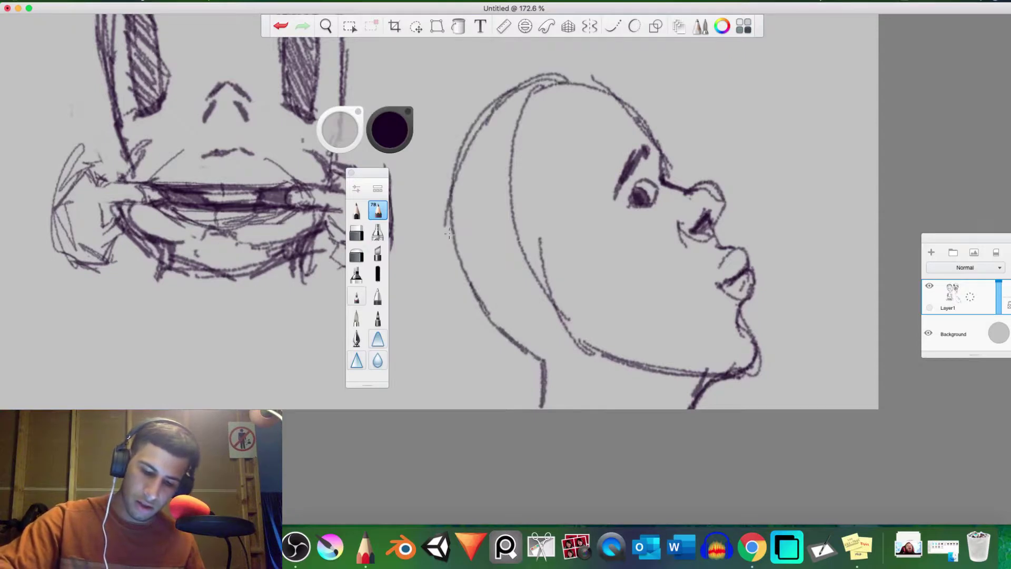
pyautogui.moveTo(493, 115); pyautogui.dragTo(452, 316)
pyautogui.moveTo(450, 277)
pyautogui.mouseDown()
pyautogui.moveTo(509, 347)
pyautogui.moveTo(577, 377)
pyautogui.mouseUp()
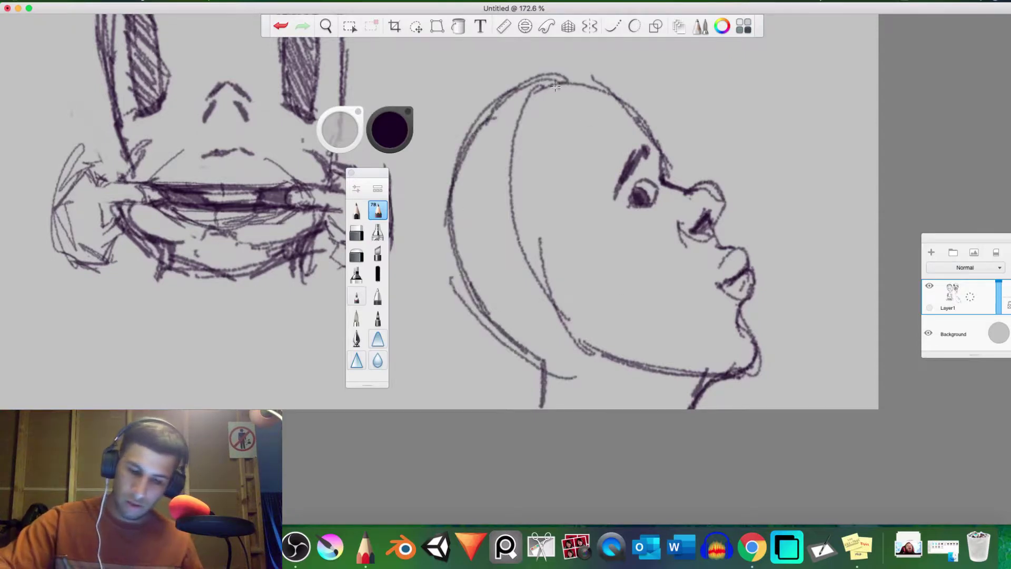
# - Sketch the angular hairline from the forehead past the temple down to the sideburn
pyautogui.moveTo(555, 86)
pyautogui.mouseDown()
pyautogui.moveTo(601, 84)
pyautogui.moveTo(610, 99)
pyautogui.moveTo(578, 138)
pyautogui.mouseUp()
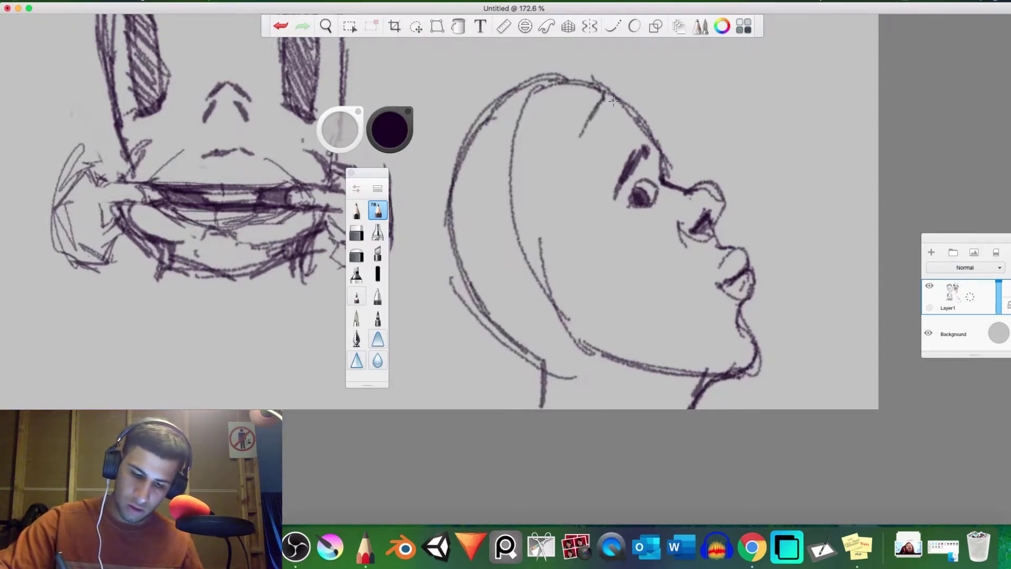
pyautogui.moveTo(613, 100)
pyautogui.mouseDown()
pyautogui.moveTo(574, 169)
pyautogui.moveTo(598, 244)
pyautogui.mouseUp()
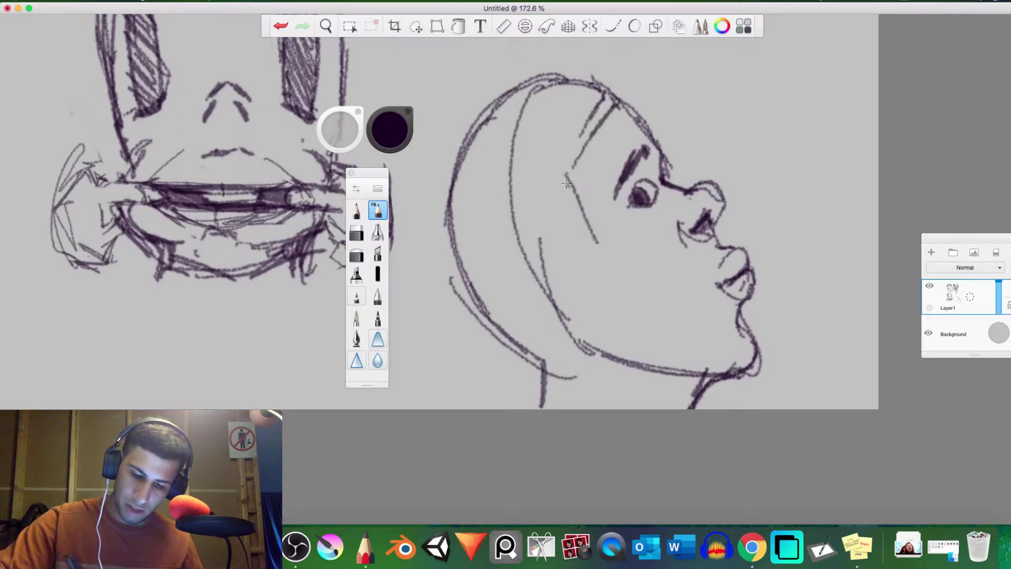
pyautogui.moveTo(567, 183)
pyautogui.mouseDown()
pyautogui.moveTo(604, 264)
pyautogui.moveTo(582, 254)
pyautogui.moveTo(612, 293)
pyautogui.mouseUp()
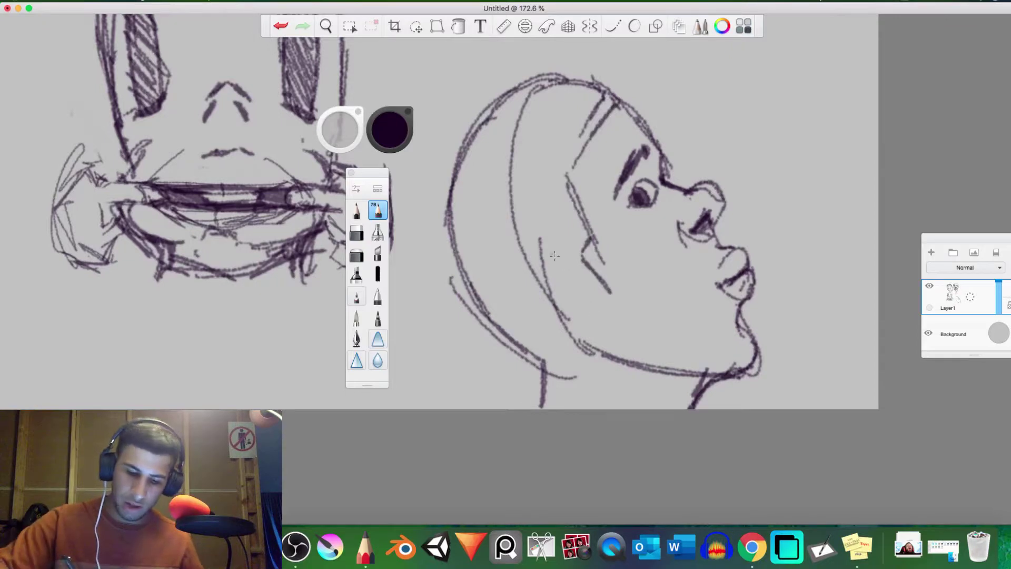
# - Draw the ear with its inner folds at the rear of the jaw and clean up the lines around it
pyautogui.moveTo(527, 287); pyautogui.dragTo(571, 255)
pyautogui.moveTo(548, 263)
pyautogui.mouseDown()
pyautogui.moveTo(533, 271)
pyautogui.moveTo(585, 339)
pyautogui.mouseUp()
pyautogui.moveTo(533, 300)
pyautogui.mouseDown()
pyautogui.moveTo(549, 322)
pyautogui.moveTo(636, 367)
pyautogui.mouseUp()
pyautogui.moveTo(640, 345); pyautogui.dragTo(630, 364)
pyautogui.moveTo(533, 300)
pyautogui.mouseDown()
pyautogui.moveTo(626, 363)
pyautogui.moveTo(561, 257)
pyautogui.mouseUp()
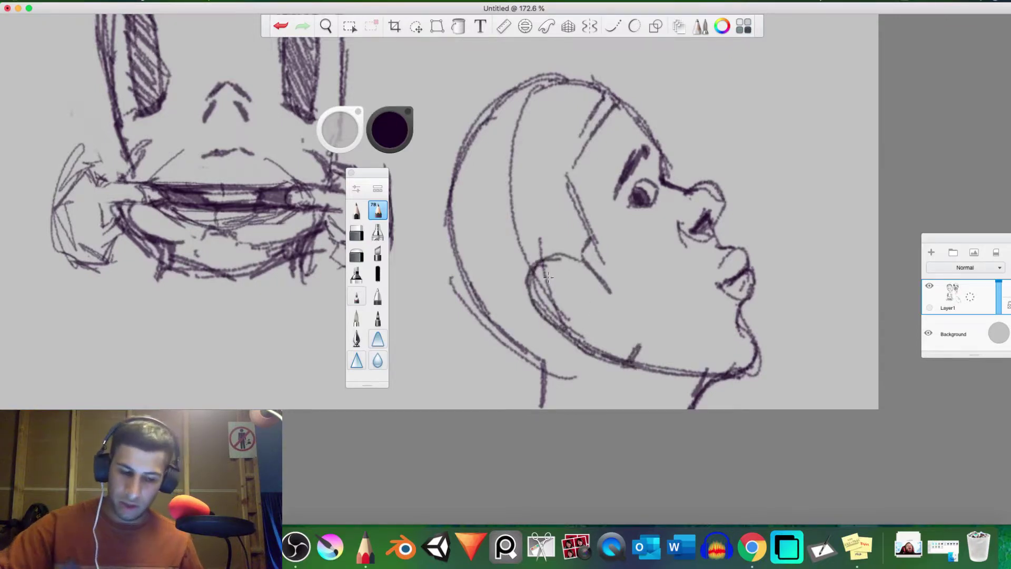
pyautogui.moveTo(590, 289)
pyautogui.mouseDown()
pyautogui.moveTo(551, 274)
pyautogui.moveTo(580, 327)
pyautogui.moveTo(614, 347)
pyautogui.moveTo(619, 327)
pyautogui.moveTo(580, 318)
pyautogui.moveTo(590, 303)
pyautogui.moveTo(614, 312)
pyautogui.moveTo(582, 316)
pyautogui.moveTo(617, 333)
pyautogui.moveTo(553, 308)
pyautogui.moveTo(593, 287)
pyautogui.moveTo(601, 303)
pyautogui.mouseUp()
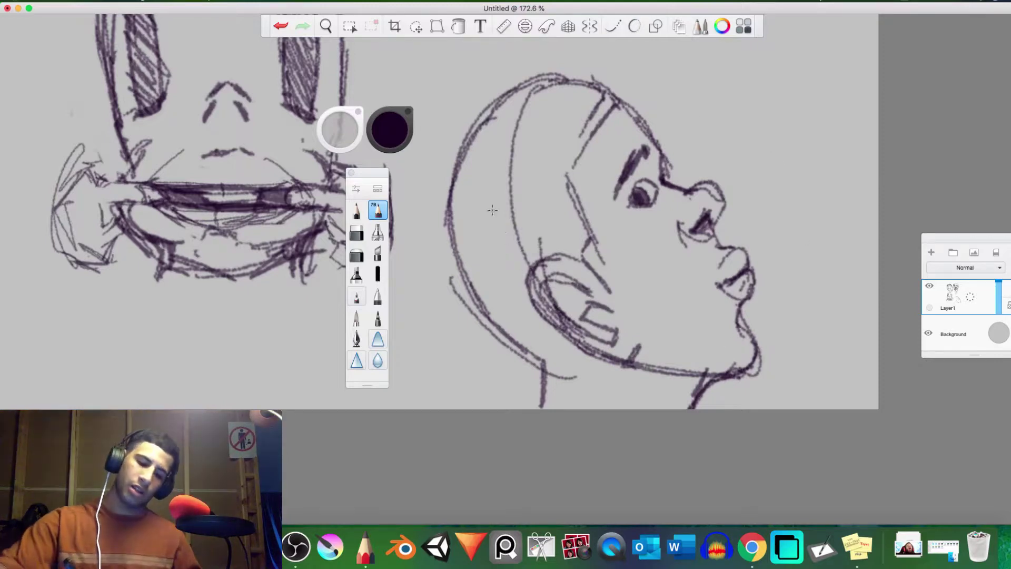
pyautogui.moveTo(547, 276)
pyautogui.mouseDown()
pyautogui.moveTo(537, 300)
pyautogui.moveTo(616, 362)
pyautogui.moveTo(642, 367)
pyautogui.mouseUp()
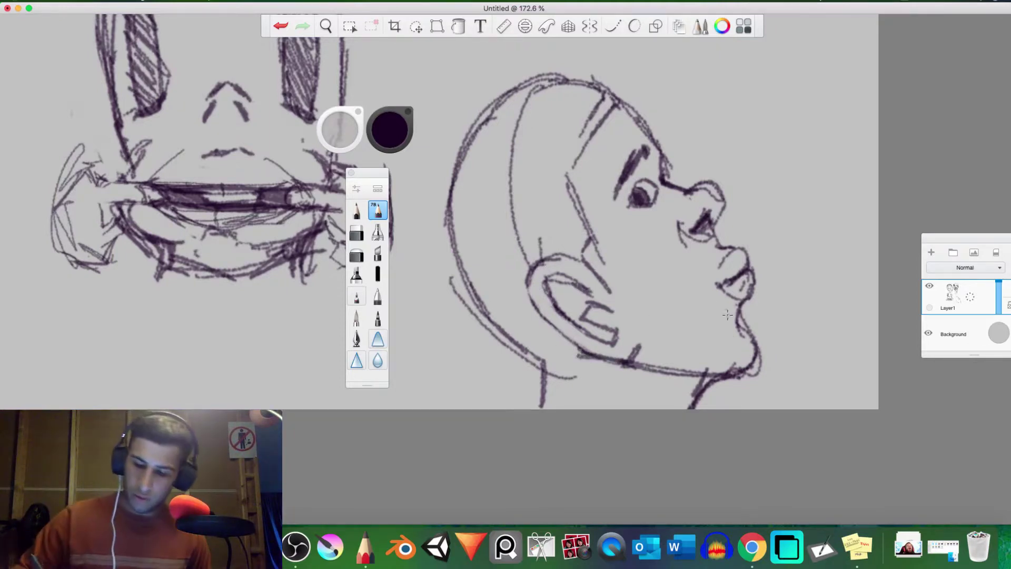
# - Extend the mouth corner, shade the upper lip dark, and refine the lines around the eye
pyautogui.moveTo(729, 257); pyautogui.dragTo(706, 292)
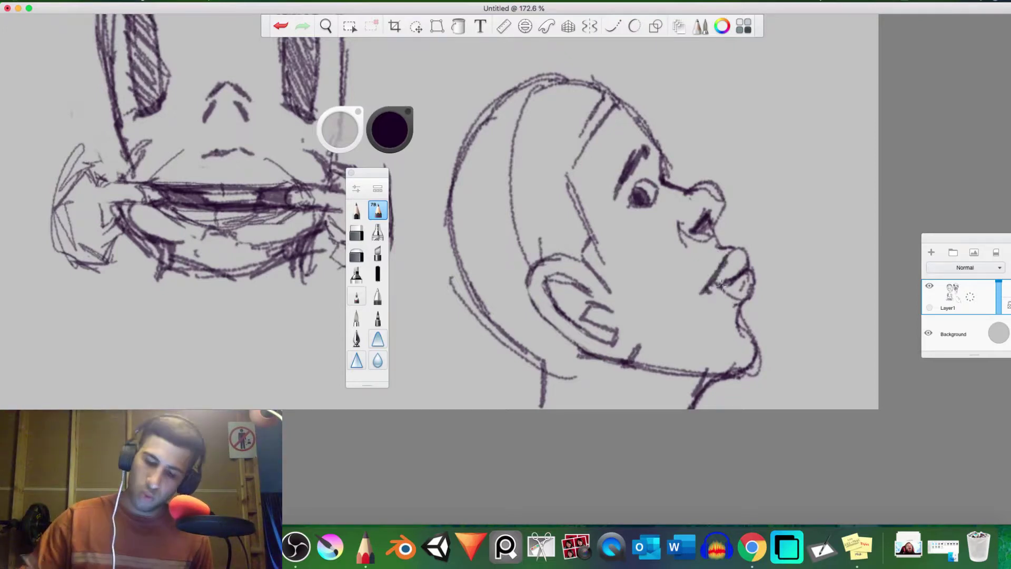
pyautogui.moveTo(708, 292)
pyautogui.mouseDown()
pyautogui.moveTo(742, 265)
pyautogui.moveTo(709, 295)
pyautogui.mouseUp()
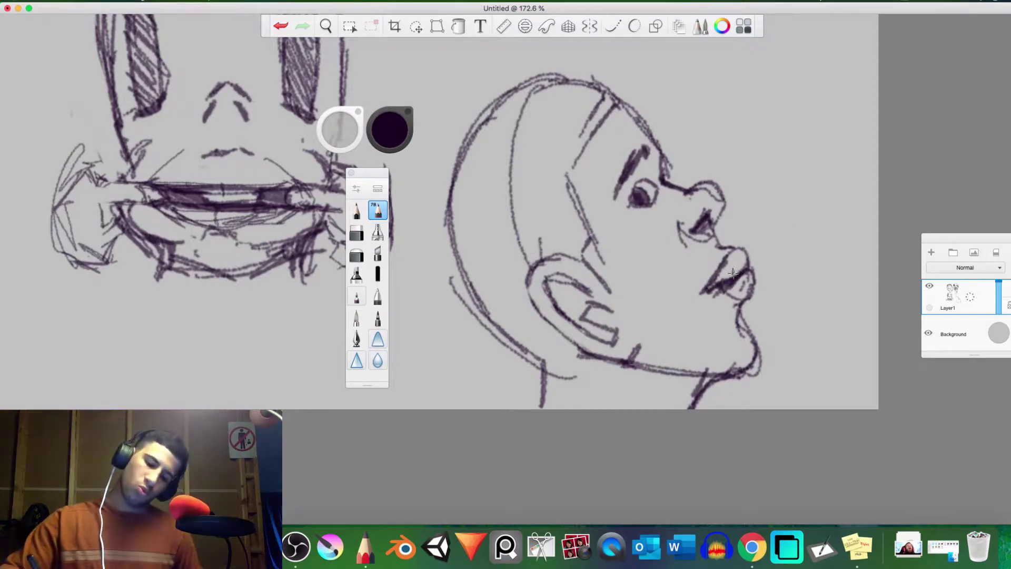
pyautogui.moveTo(748, 259); pyautogui.dragTo(719, 283)
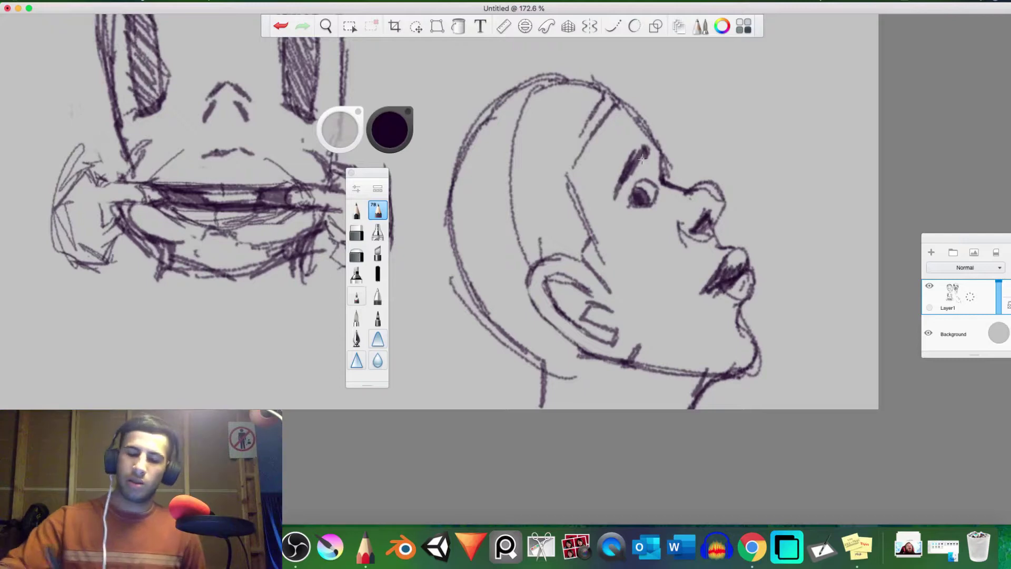
pyautogui.moveTo(645, 179)
pyautogui.mouseDown()
pyautogui.moveTo(665, 202)
pyautogui.moveTo(649, 215)
pyautogui.moveTo(662, 209)
pyautogui.moveTo(628, 200)
pyautogui.moveTo(649, 179)
pyautogui.moveTo(628, 203)
pyautogui.mouseUp()
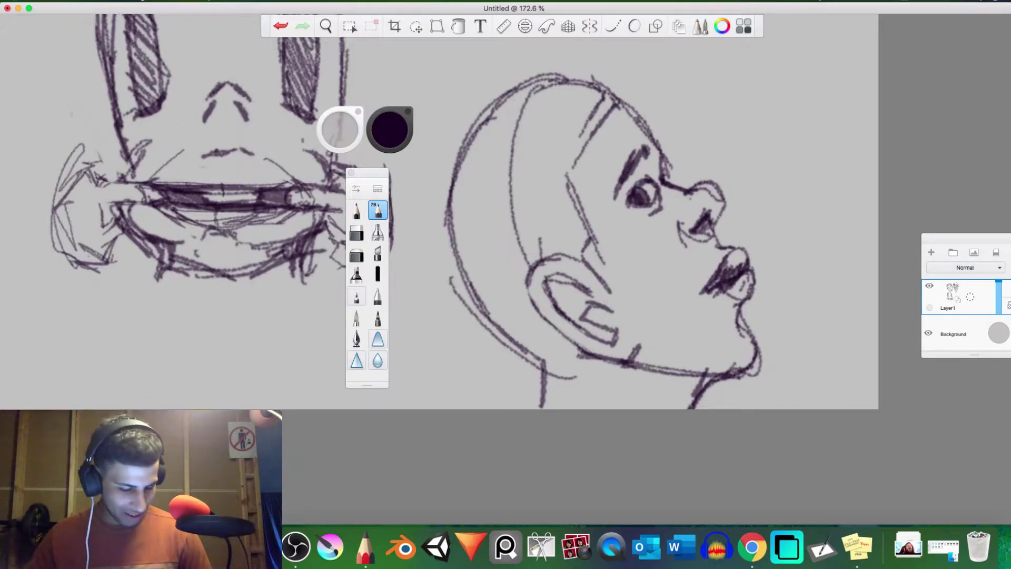
# - Switch to the browser timer, dismiss its alarm and return to the sketch
pyautogui.click(120, 548)
pyautogui.click(155, 548)
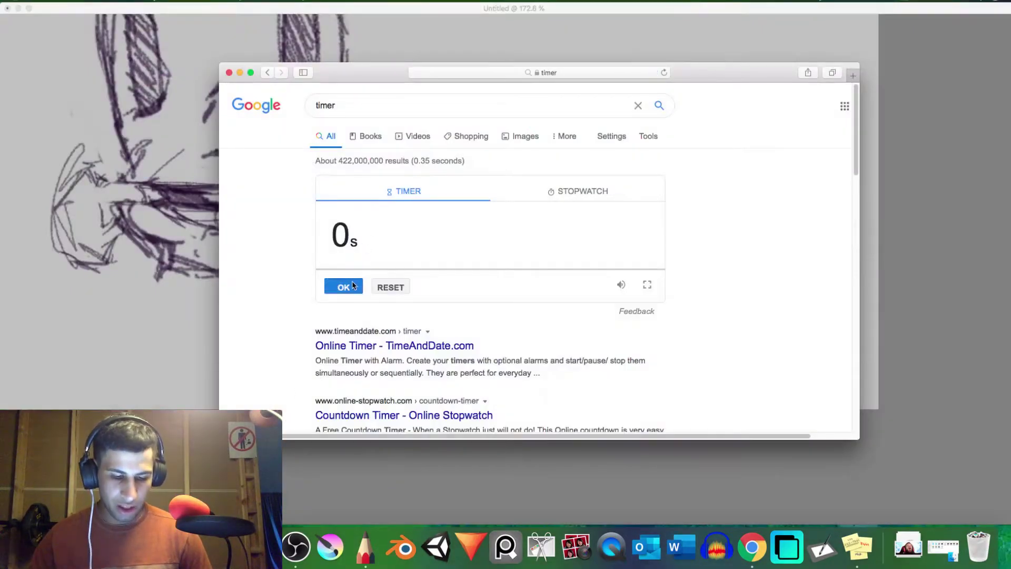
pyautogui.click(166, 347)
# - Hatch the hair from the back of the skull to the hairline and add spiky strands over the crown and nape
pyautogui.scroll(-5, 455, 325)
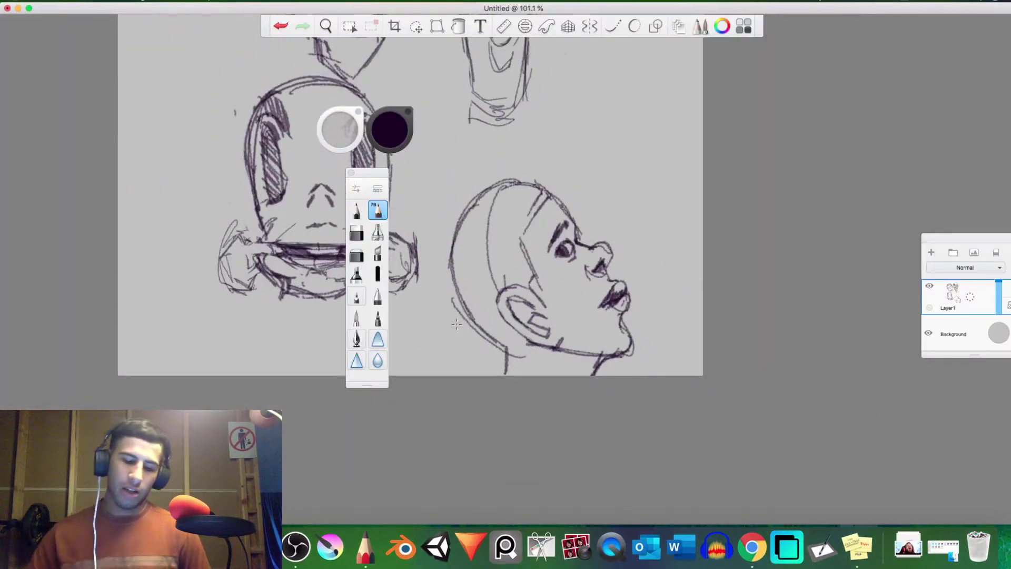
pyautogui.moveTo(528, 339); pyautogui.dragTo(513, 360)
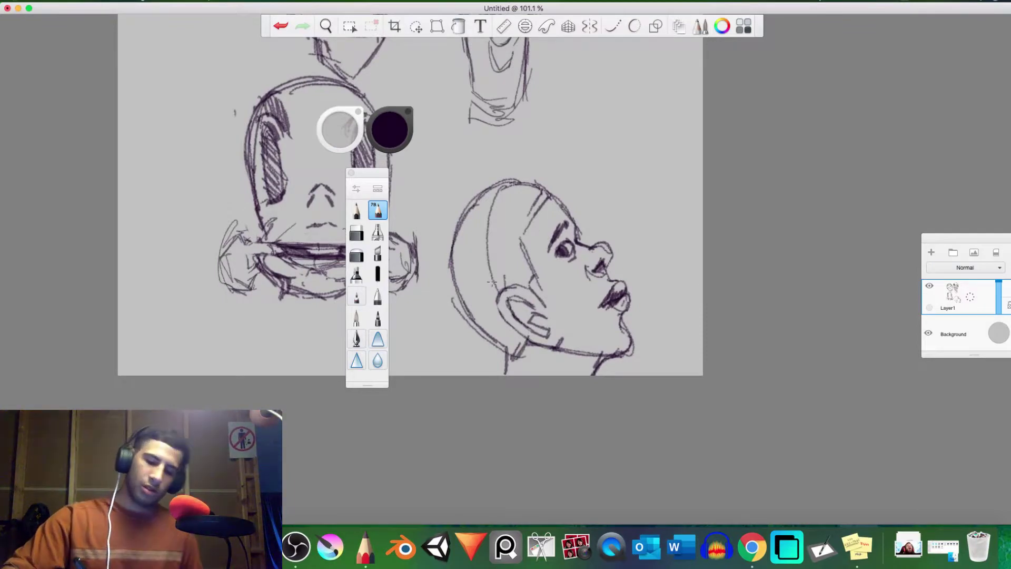
pyautogui.moveTo(516, 332)
pyautogui.mouseDown()
pyautogui.moveTo(496, 305)
pyautogui.moveTo(475, 241)
pyautogui.mouseUp()
pyautogui.moveTo(480, 303); pyautogui.dragTo(466, 205)
pyautogui.moveTo(453, 293); pyautogui.dragTo(456, 234)
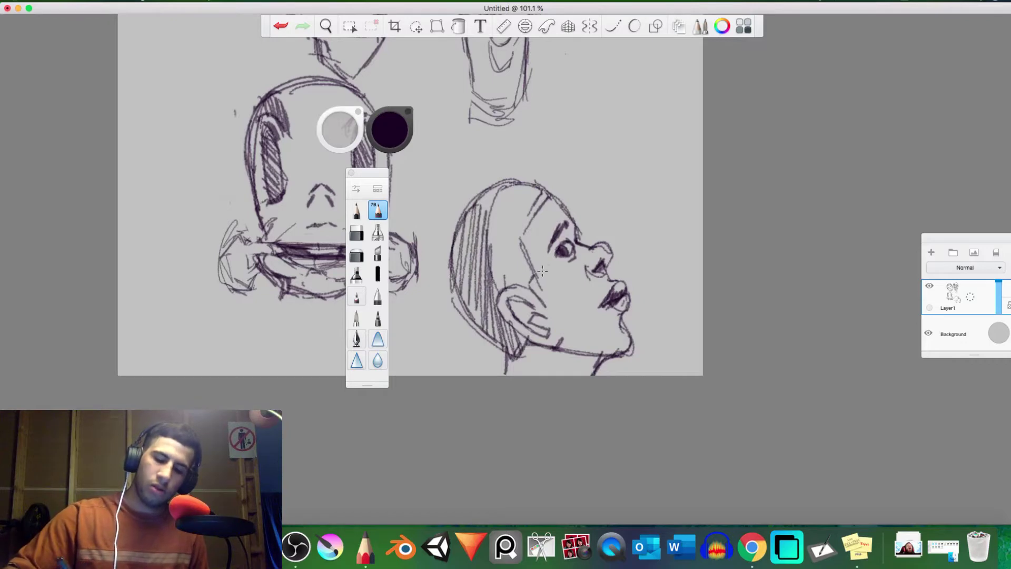
pyautogui.moveTo(531, 287)
pyautogui.mouseDown()
pyautogui.moveTo(519, 195)
pyautogui.moveTo(532, 200)
pyautogui.moveTo(485, 231)
pyautogui.moveTo(456, 334)
pyautogui.mouseUp()
pyautogui.moveTo(492, 366)
pyautogui.mouseDown()
pyautogui.moveTo(428, 344)
pyautogui.moveTo(458, 339)
pyautogui.moveTo(416, 230)
pyautogui.moveTo(444, 290)
pyautogui.moveTo(448, 205)
pyautogui.moveTo(508, 161)
pyautogui.moveTo(514, 169)
pyautogui.moveTo(552, 158)
pyautogui.moveTo(543, 186)
pyautogui.moveTo(557, 182)
pyautogui.moveTo(555, 168)
pyautogui.moveTo(492, 220)
pyautogui.moveTo(508, 156)
pyautogui.moveTo(471, 203)
pyautogui.moveTo(441, 285)
pyautogui.moveTo(448, 309)
pyautogui.moveTo(428, 258)
pyautogui.moveTo(420, 275)
pyautogui.moveTo(499, 350)
pyautogui.moveTo(461, 331)
pyautogui.moveTo(441, 348)
pyautogui.moveTo(489, 358)
pyautogui.mouseUp()
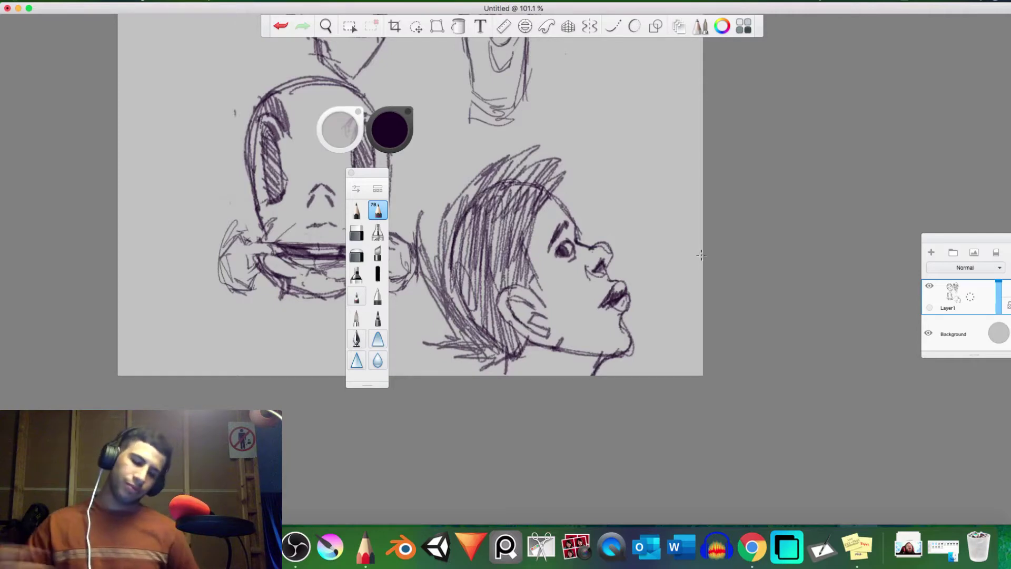
# - Darken the profile's hair with dense overlapping strokes from the crown down to the nape
pyautogui.moveTo(455, 291)
pyautogui.mouseDown()
pyautogui.moveTo(453, 274)
pyautogui.moveTo(475, 338)
pyautogui.moveTo(448, 279)
pyautogui.moveTo(444, 305)
pyautogui.moveTo(483, 337)
pyautogui.moveTo(463, 253)
pyautogui.moveTo(480, 199)
pyautogui.moveTo(469, 206)
pyautogui.moveTo(499, 191)
pyautogui.moveTo(518, 264)
pyautogui.moveTo(508, 285)
pyautogui.moveTo(516, 252)
pyautogui.moveTo(524, 295)
pyautogui.moveTo(500, 245)
pyautogui.moveTo(469, 213)
pyautogui.moveTo(458, 242)
pyautogui.moveTo(463, 210)
pyautogui.moveTo(455, 284)
pyautogui.moveTo(496, 340)
pyautogui.mouseUp()
pyautogui.press('e')
pyautogui.press('e')
pyautogui.moveTo(449, 256); pyautogui.dragTo(486, 335)
pyautogui.moveTo(446, 245)
pyautogui.mouseDown()
pyautogui.moveTo(458, 315)
pyautogui.moveTo(471, 212)
pyautogui.moveTo(470, 248)
pyautogui.moveTo(458, 232)
pyautogui.moveTo(451, 268)
pyautogui.moveTo(453, 237)
pyautogui.mouseUp()
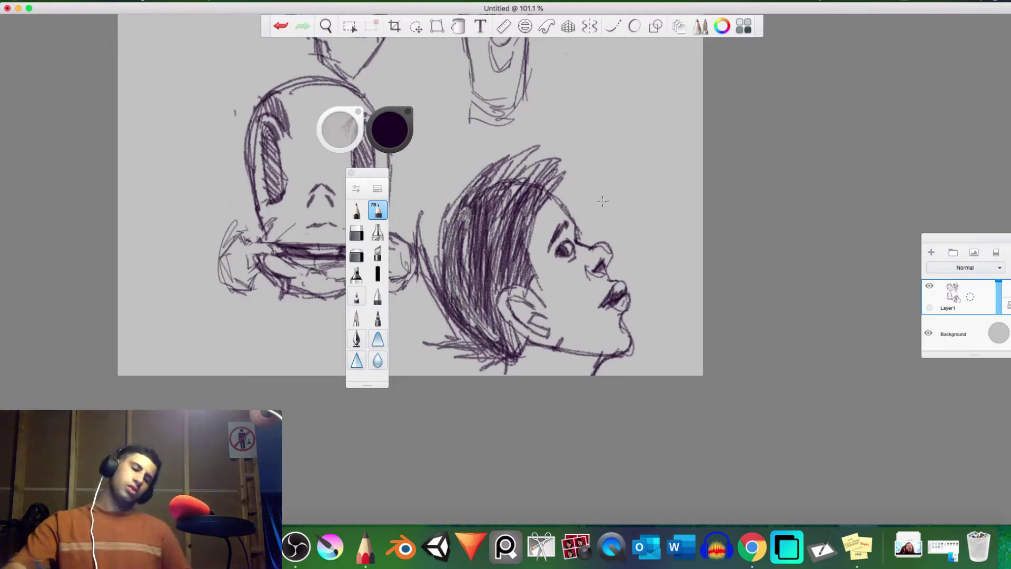
pyautogui.moveTo(540, 171)
pyautogui.mouseDown()
pyautogui.moveTo(509, 203)
pyautogui.moveTo(532, 158)
pyautogui.mouseUp()
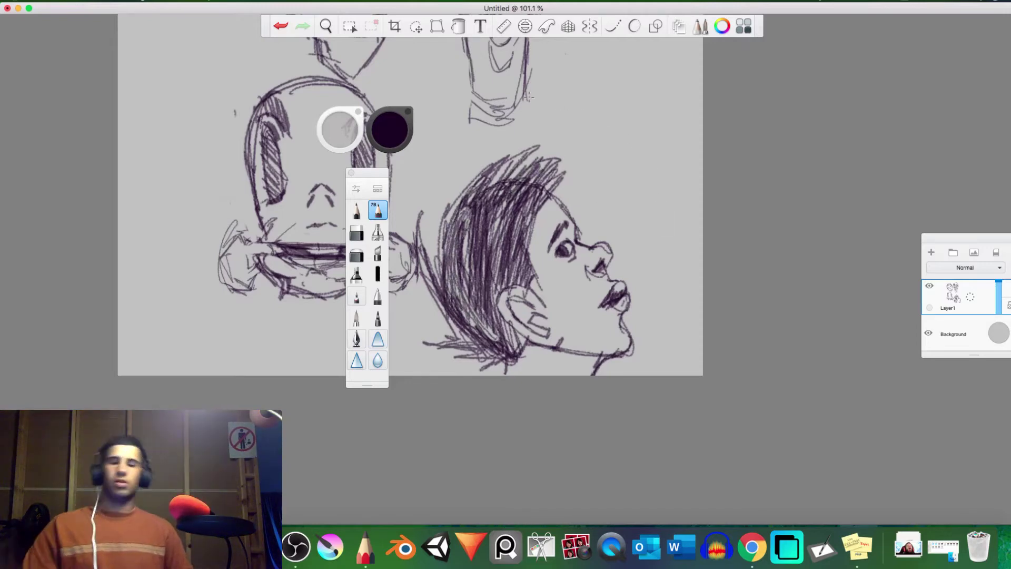
pyautogui.scroll(-5, 607, 276)
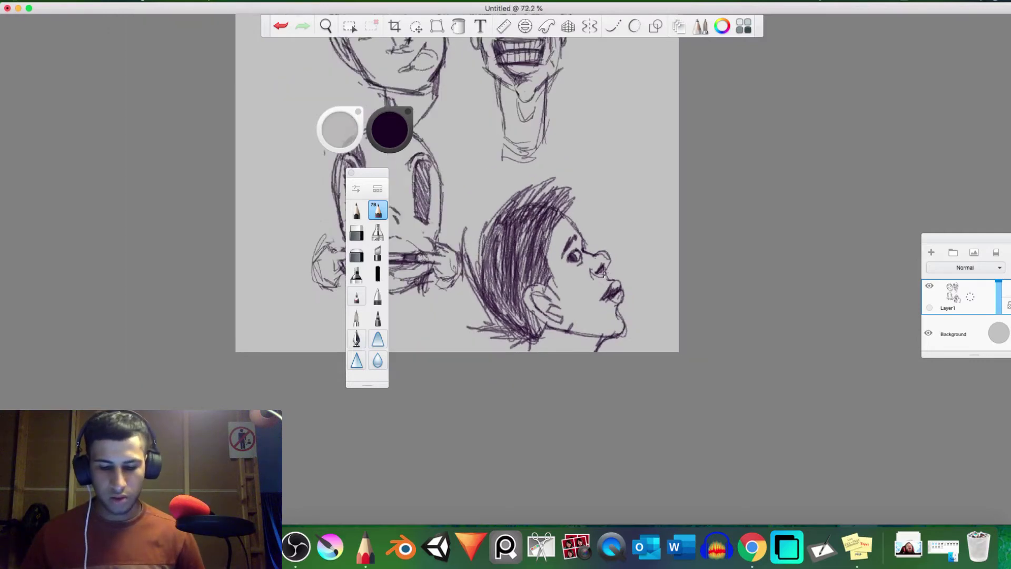